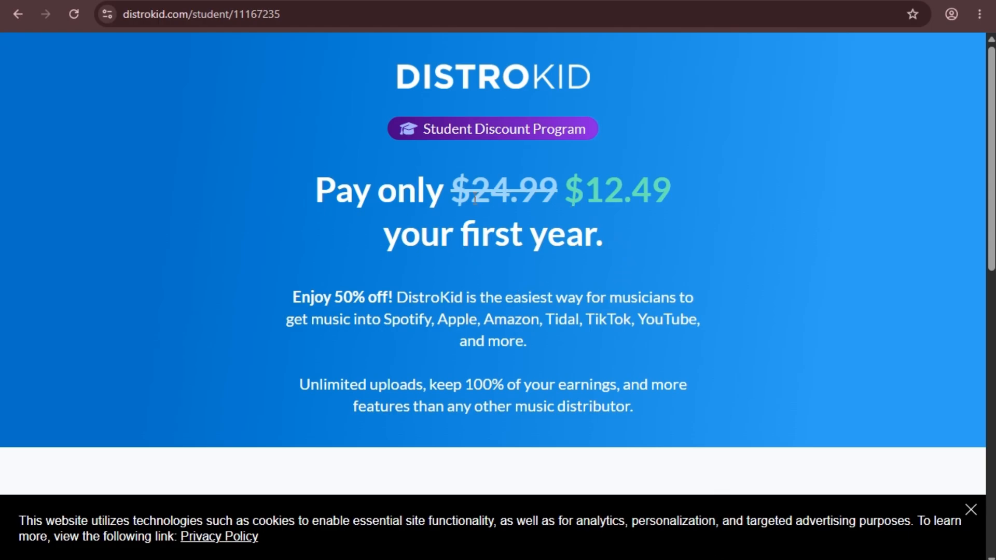
Copy the DistroKid student discount link from the notes and load it in a new tab.
drag(401, 74, 603, 71)
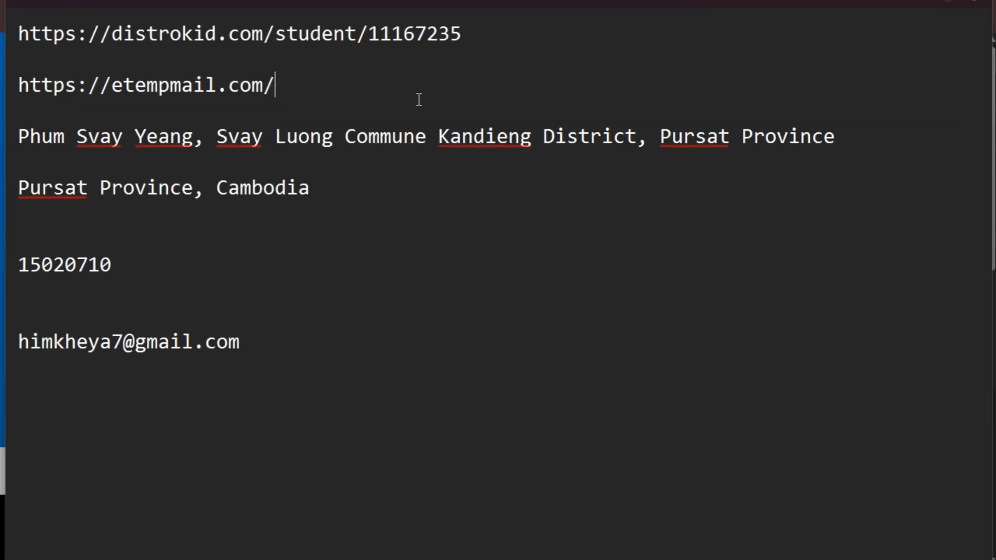
drag(493, 32, 2, 28)
click(158, 34)
drag(478, 31, 3, 35)
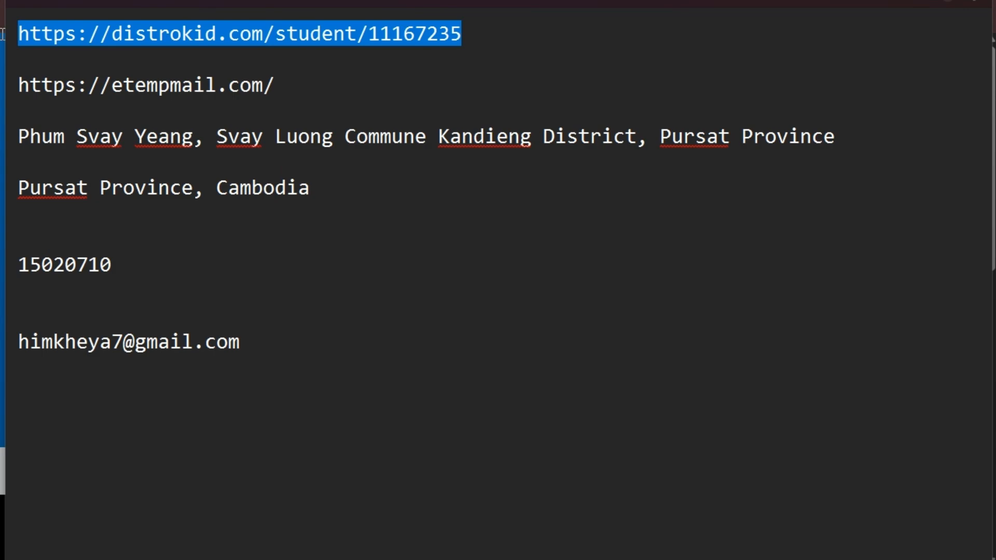
click(206, 35)
drag(479, 30, 9, 73)
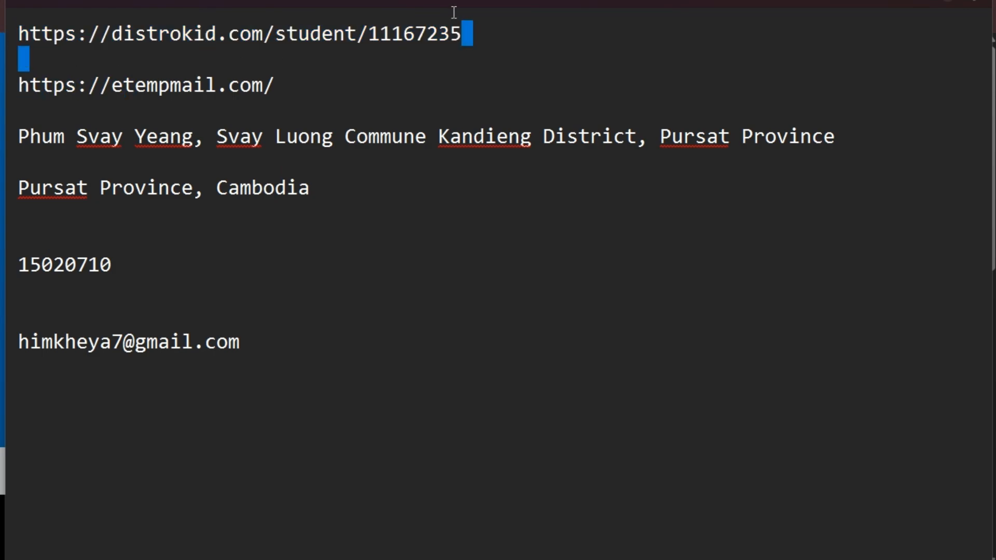
drag(493, 30, 3, 35)
key(ctrl+c)
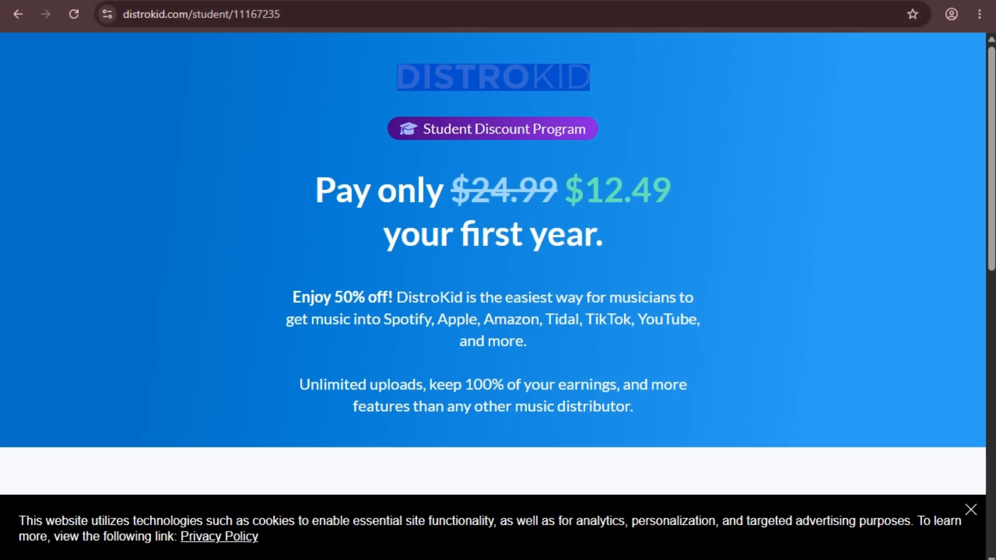
key(ctrl+t)
key(ctrl+v)
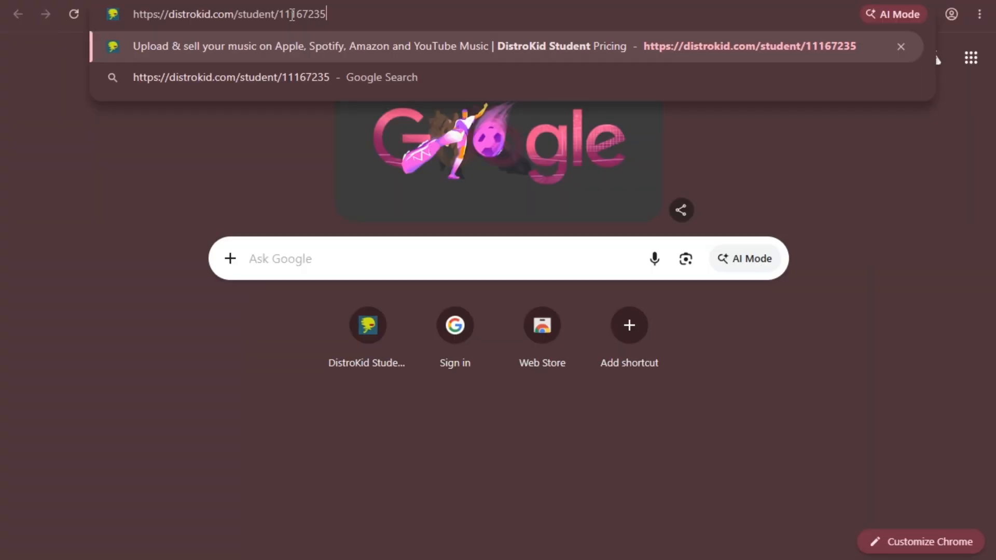
key(Return)
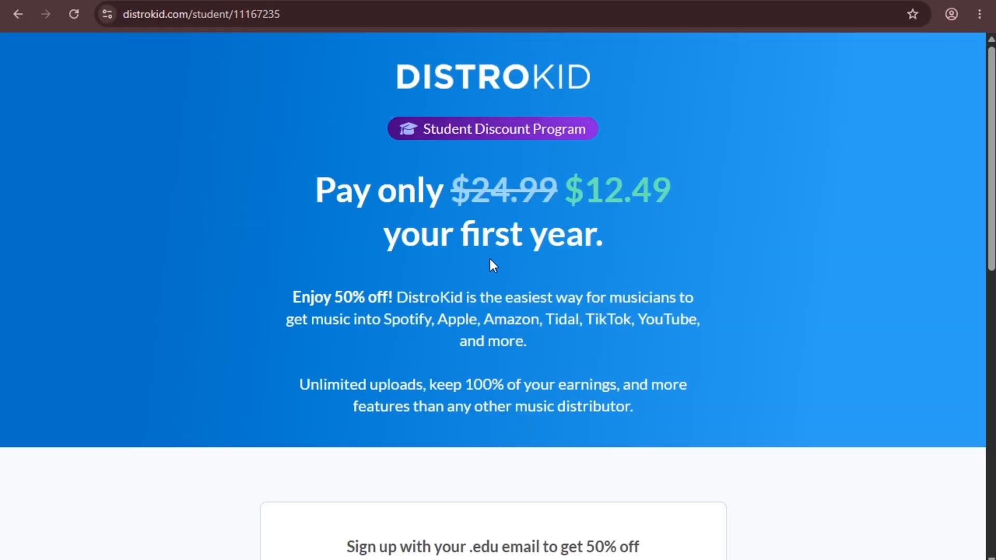
Scroll down to the .edu sign-up form and focus its Email field.
drag(408, 76, 652, 117)
click(625, 196)
scroll(610, 145, down, 5)
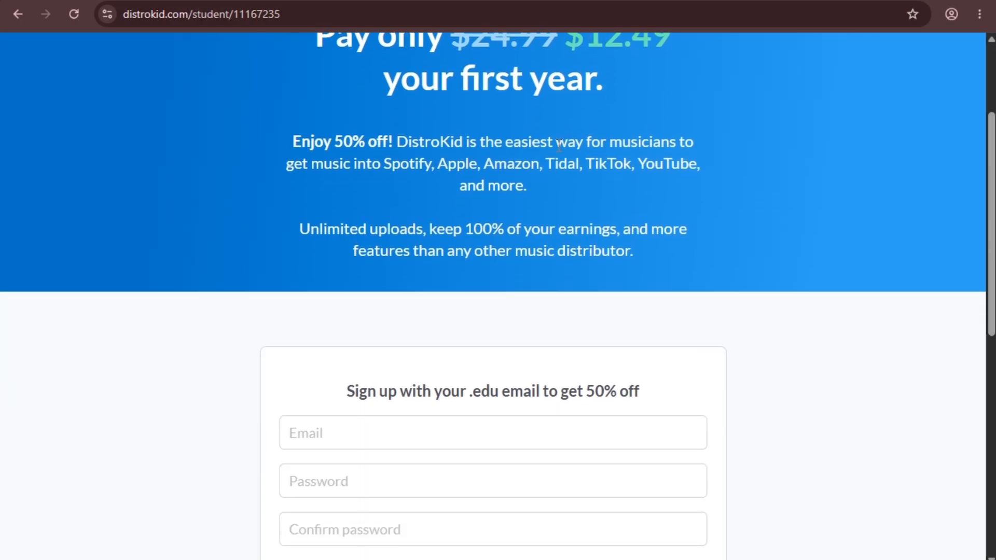
click(347, 280)
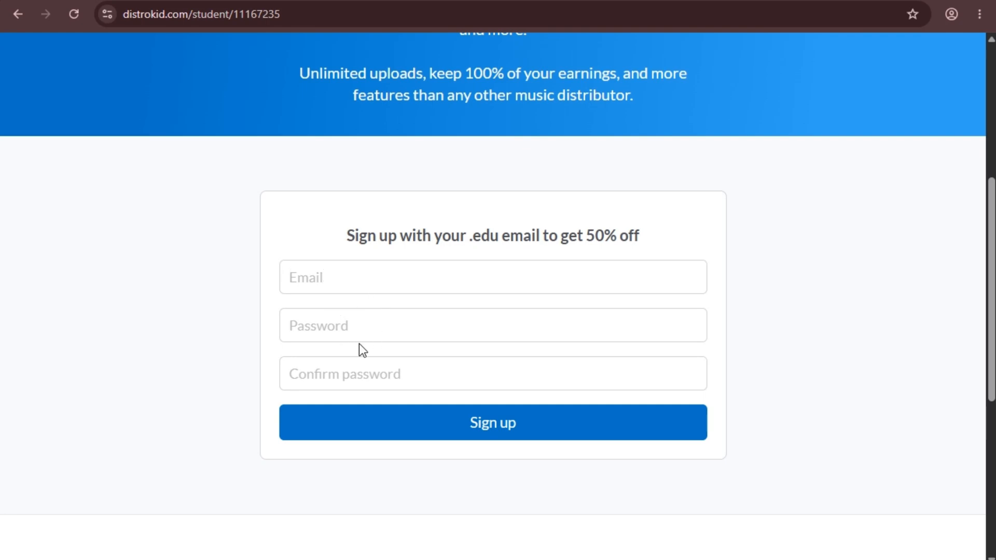
Copy the etempmail.com link from the notes and return to the browser.
key(alt+Tab)
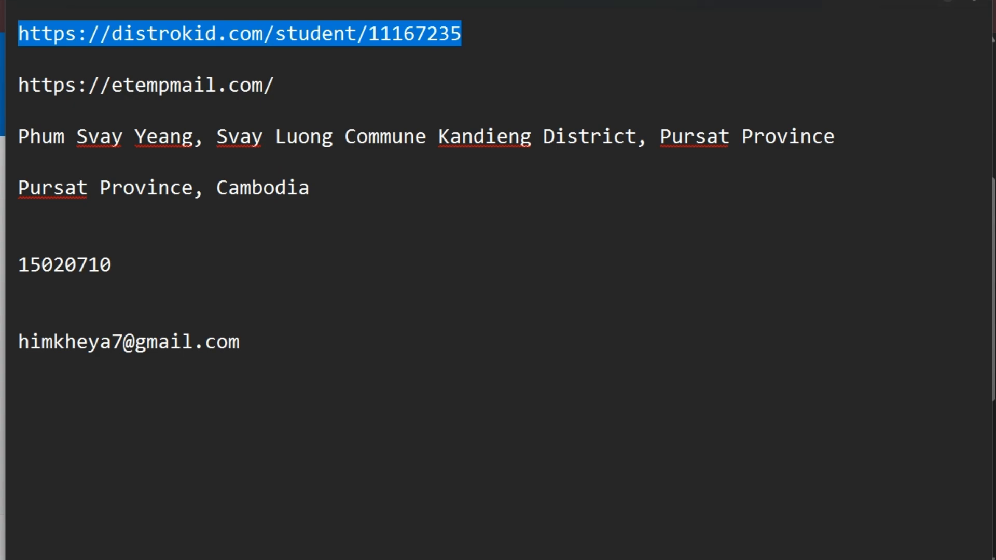
click(268, 95)
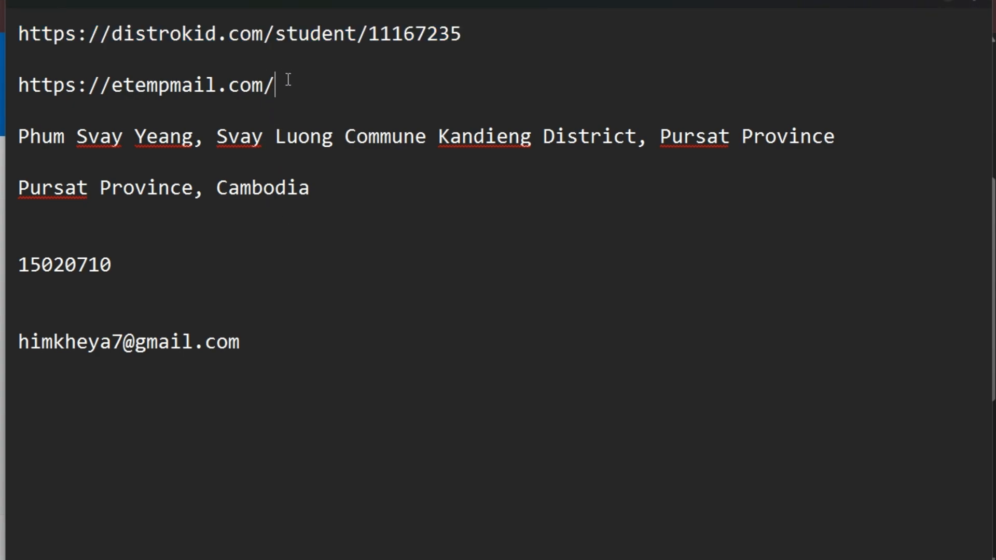
drag(313, 83, 2, 82)
click(206, 86)
drag(301, 88, 4, 89)
key(ctrl+c)
key(alt+Tab)
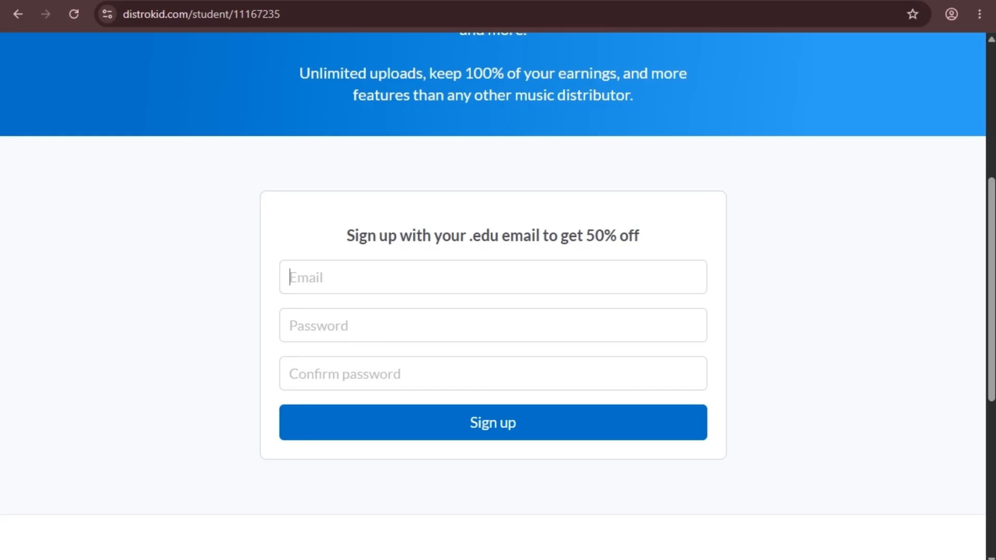
Load etempmail.com in a new tab and copy the generated temporary .edu address.
key(ctrl+t)
key(ctrl+v)
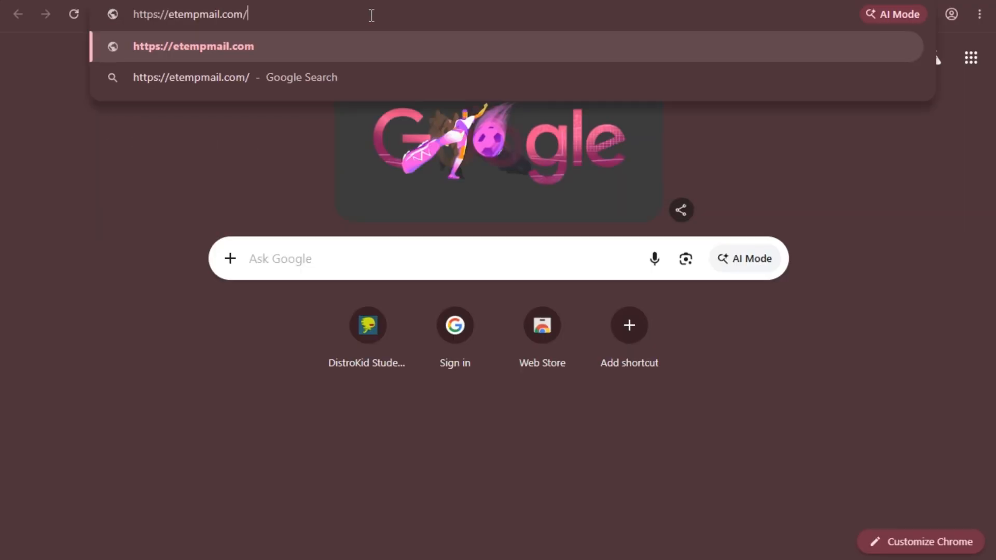
key(Return)
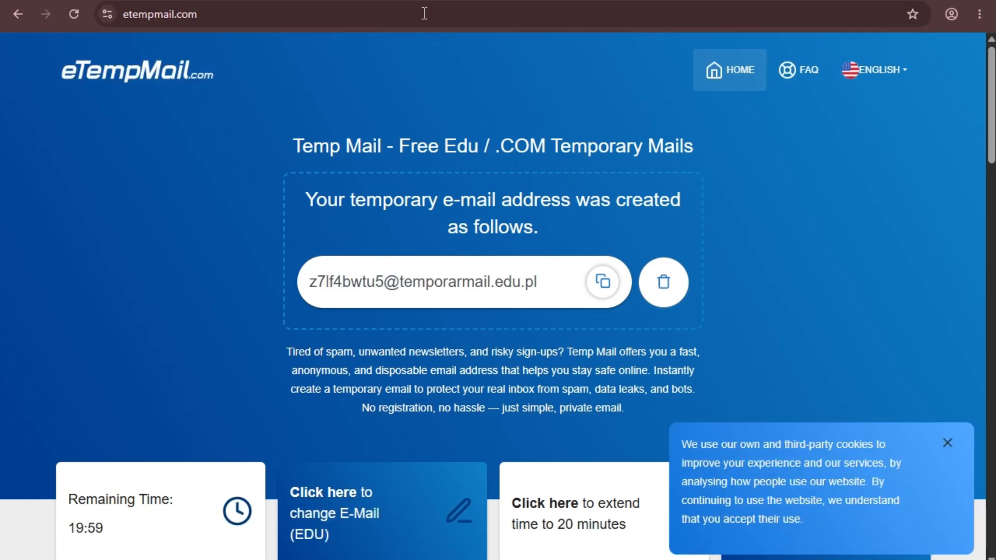
drag(308, 284, 530, 283)
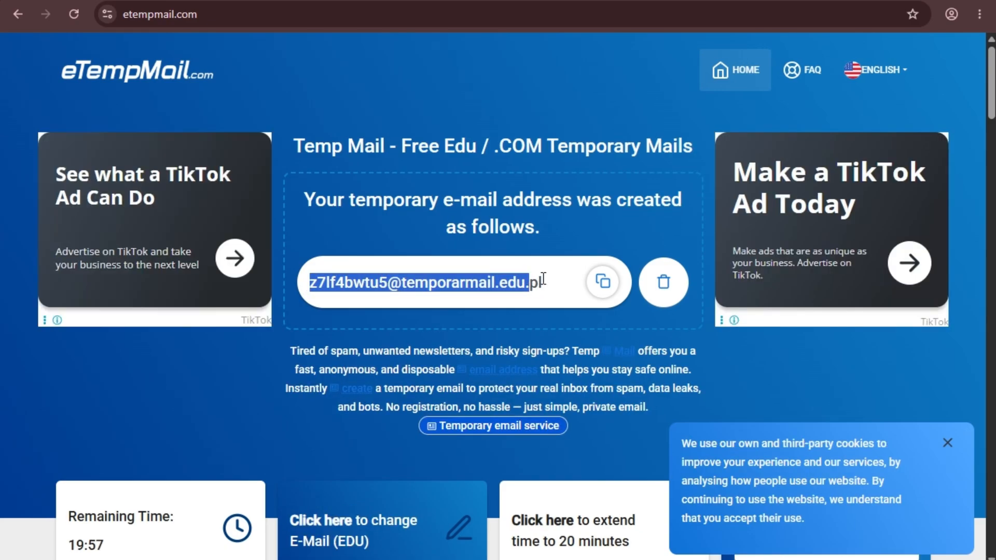
click(542, 282)
triple_click(385, 283)
click(314, 287)
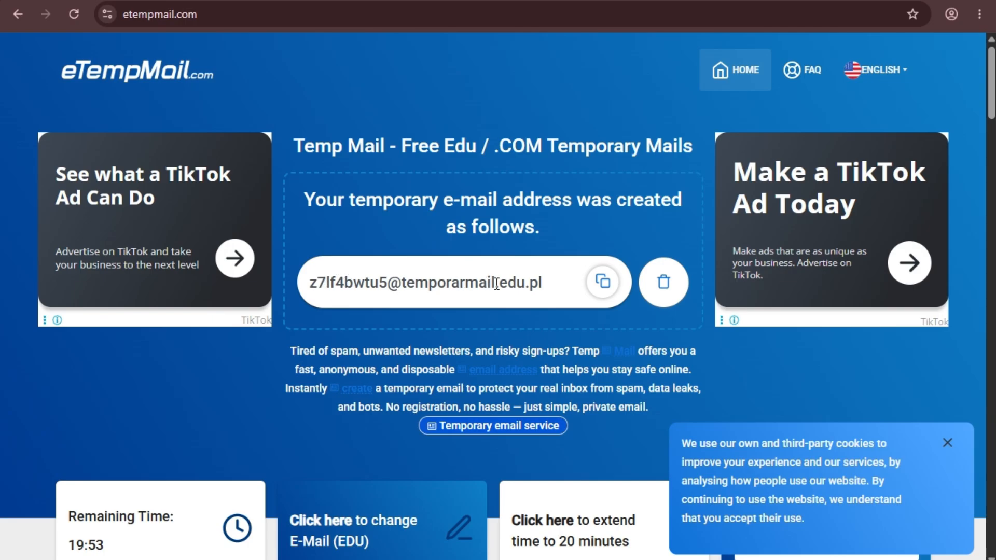
click(602, 282)
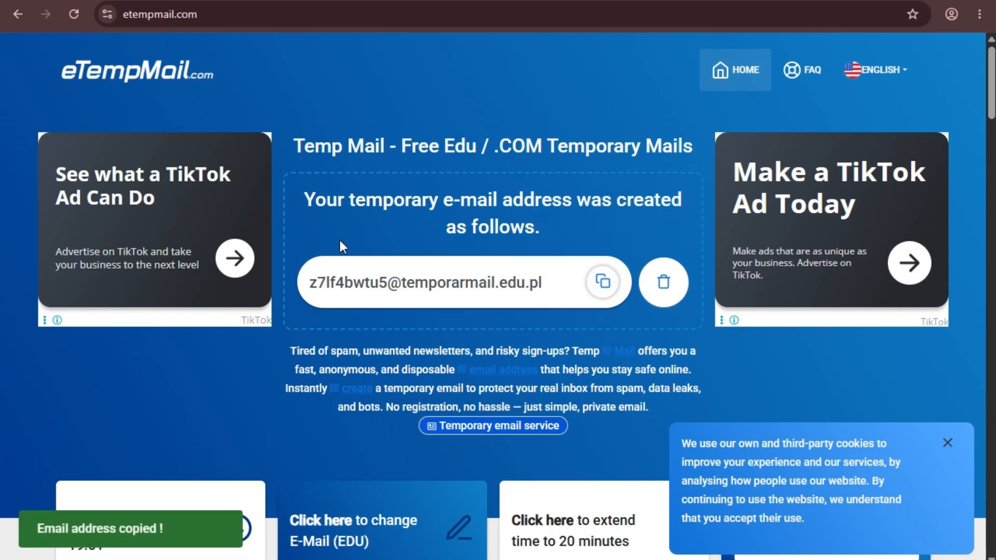
Dismiss eTempMail's cookie notice and return to the DistroKid sign-up page.
scroll(507, 250, down, 9)
scroll(493, 246, up, 5)
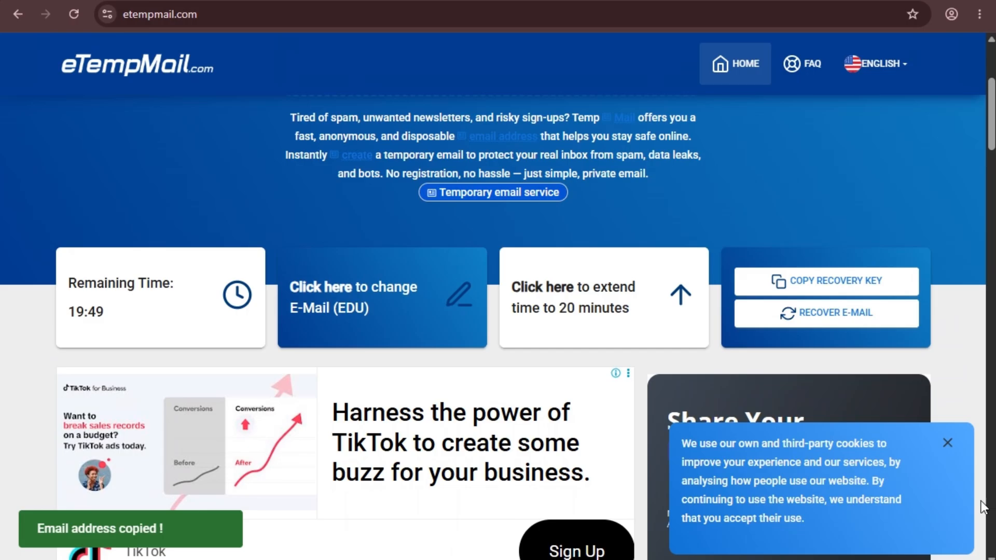
click(948, 444)
scroll(515, 291, up, 4)
scroll(428, 223, down, 10)
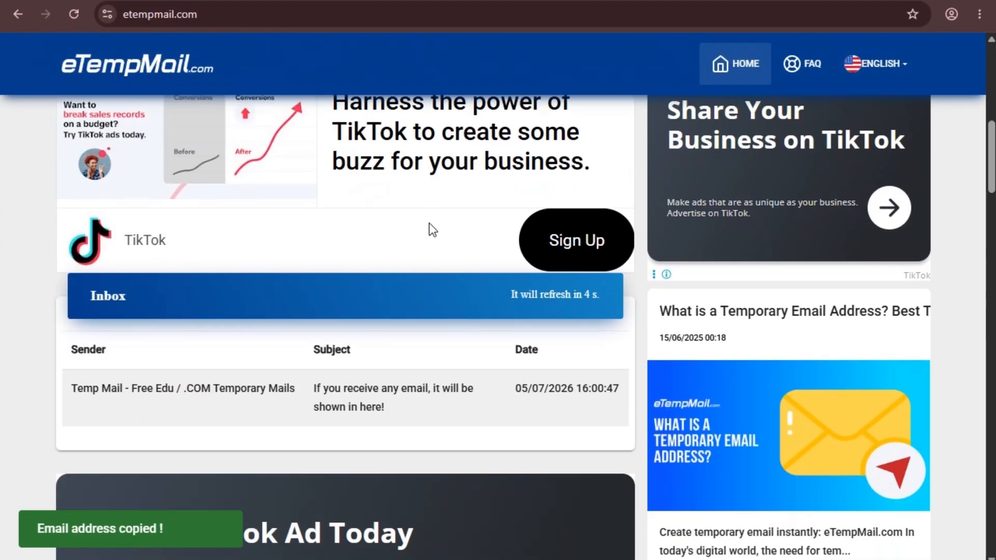
key(ctrl+Tab)
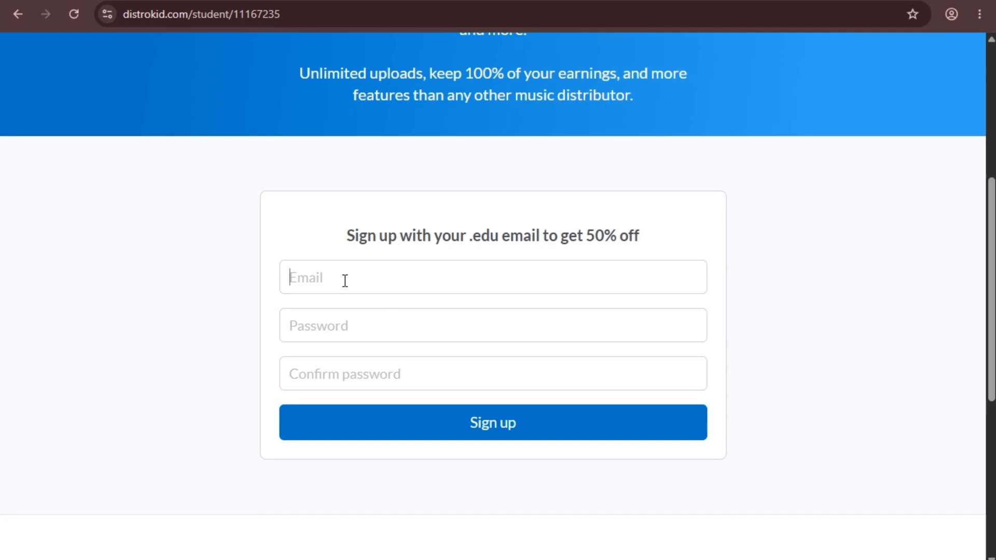
Paste the temporary email address into the sign-up form's Email field.
key(ctrl+v)
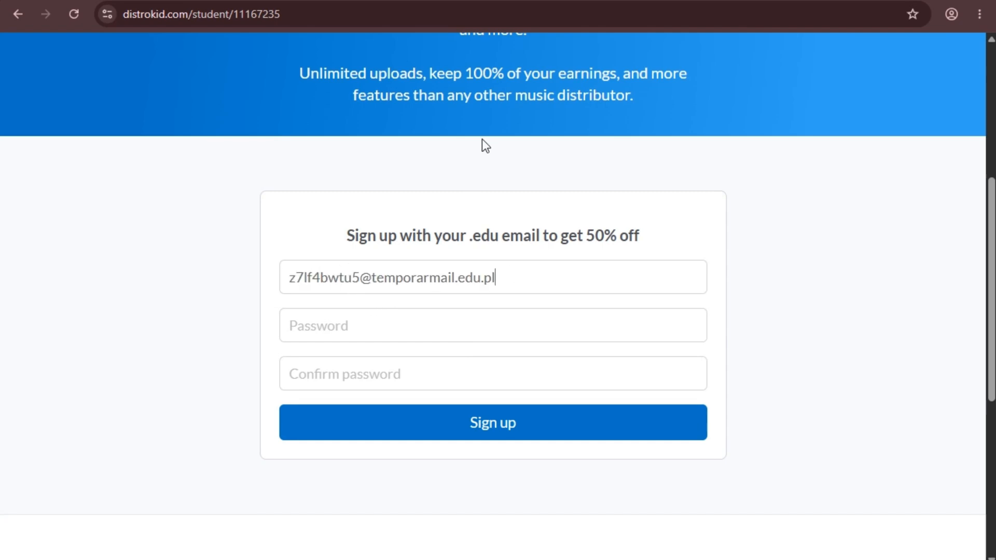
click(343, 11)
click(348, 14)
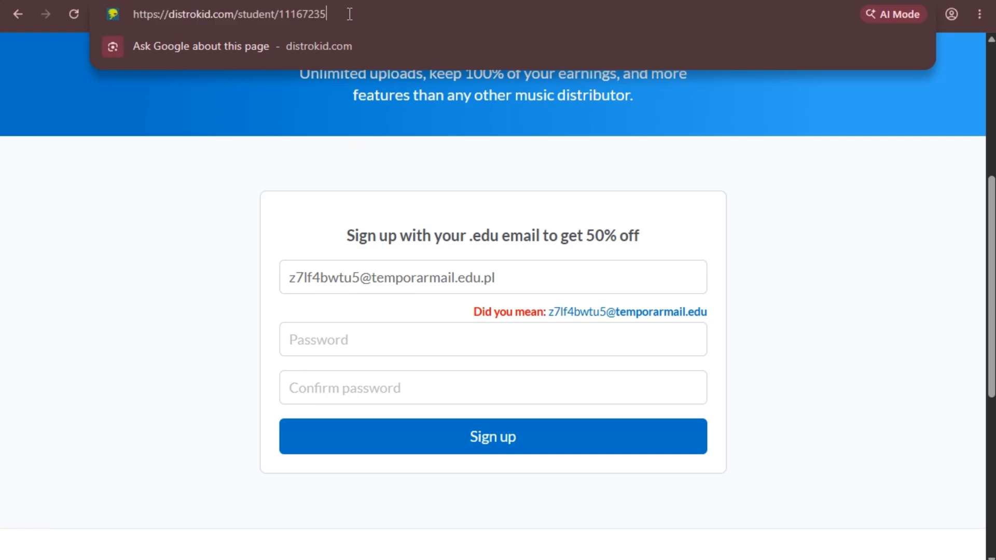
drag(349, 14, 128, 14)
click(351, 11)
click(222, 108)
scroll(399, 171, up, 6)
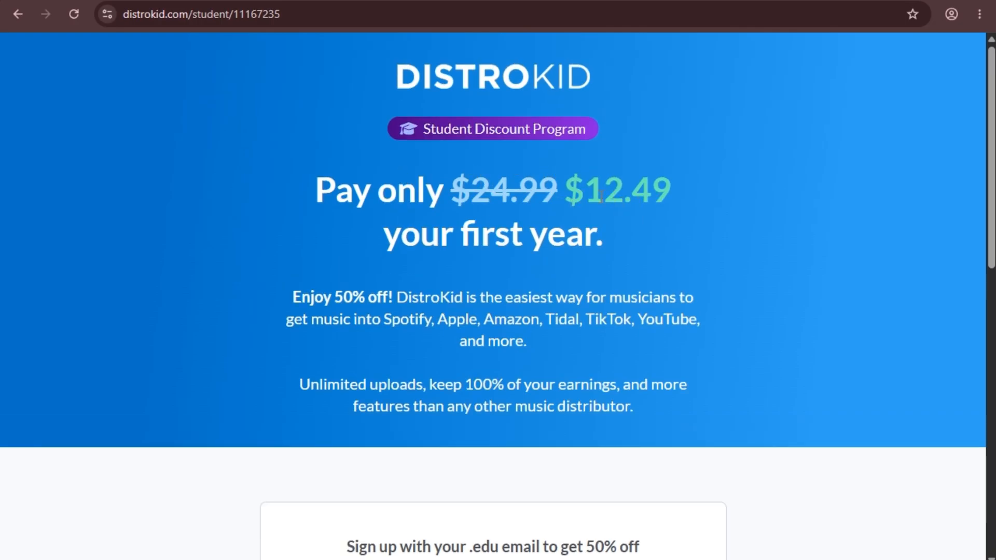
scroll(467, 239, down, 4)
scroll(450, 328, down, 2)
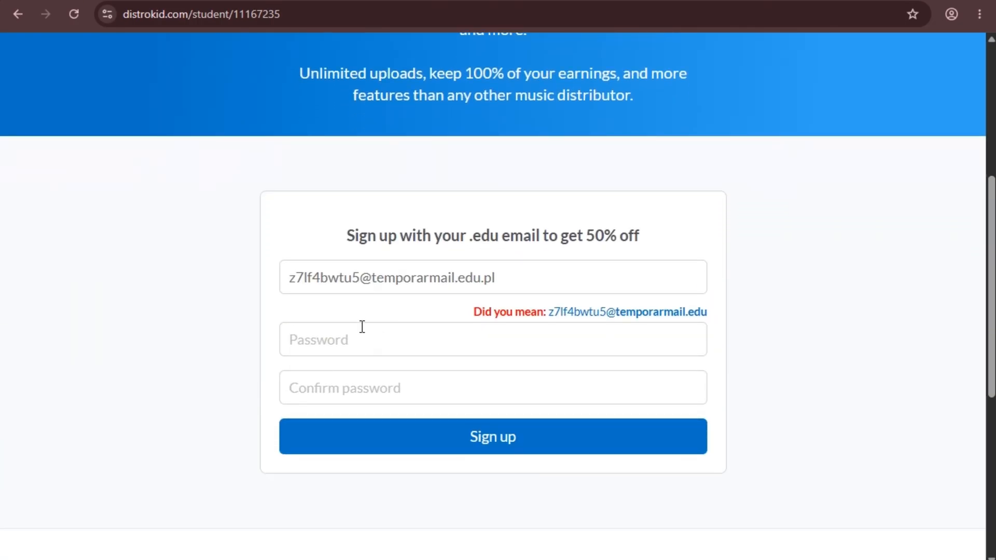
Enter the account password in both password fields and submit the sign-up.
click(361, 341)
text(•••••)
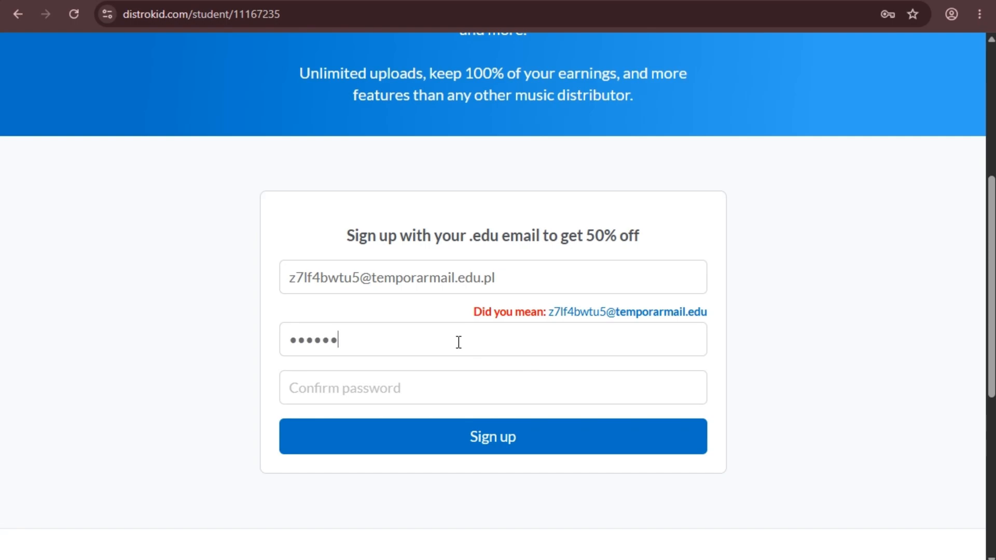
text(••••••)
click(454, 400)
text(•••••)
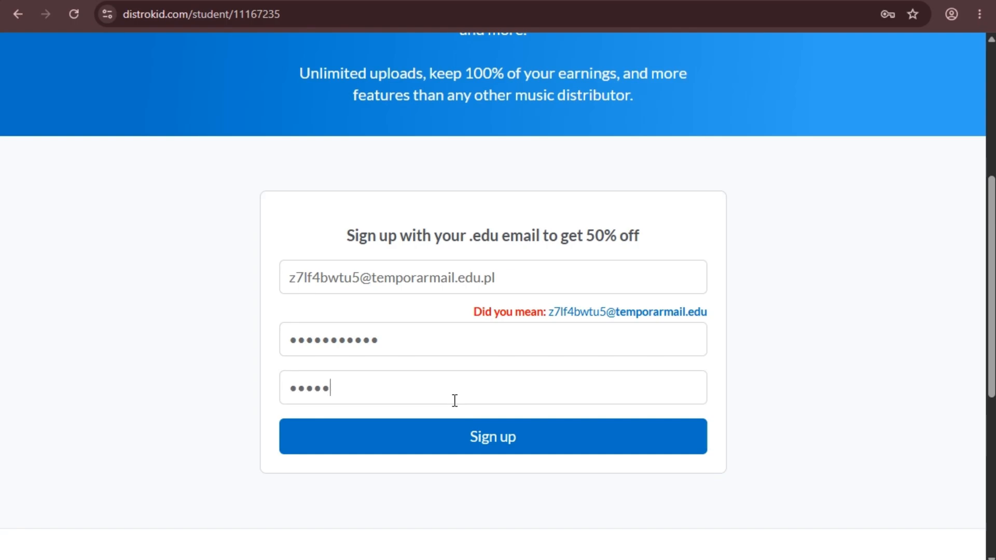
text(••••••)
click(482, 449)
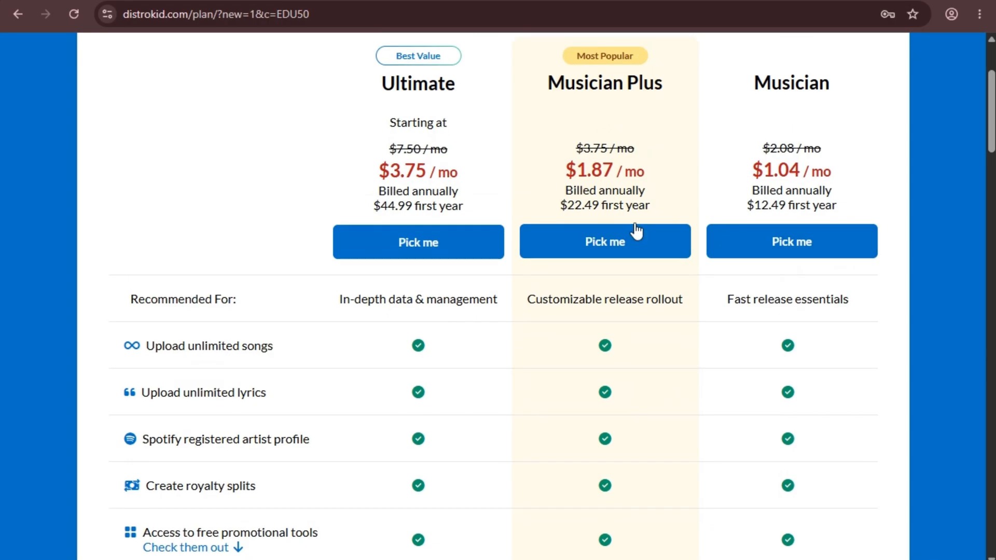
Review the Ultimate plan's $44.99 first-year student price.
scroll(529, 178, up, 3)
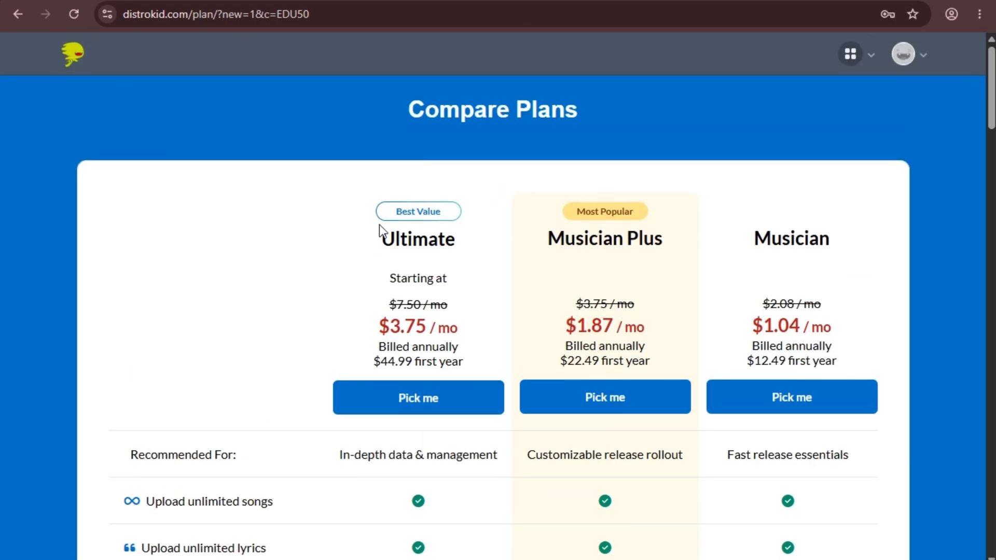
scroll(441, 295, down, 2)
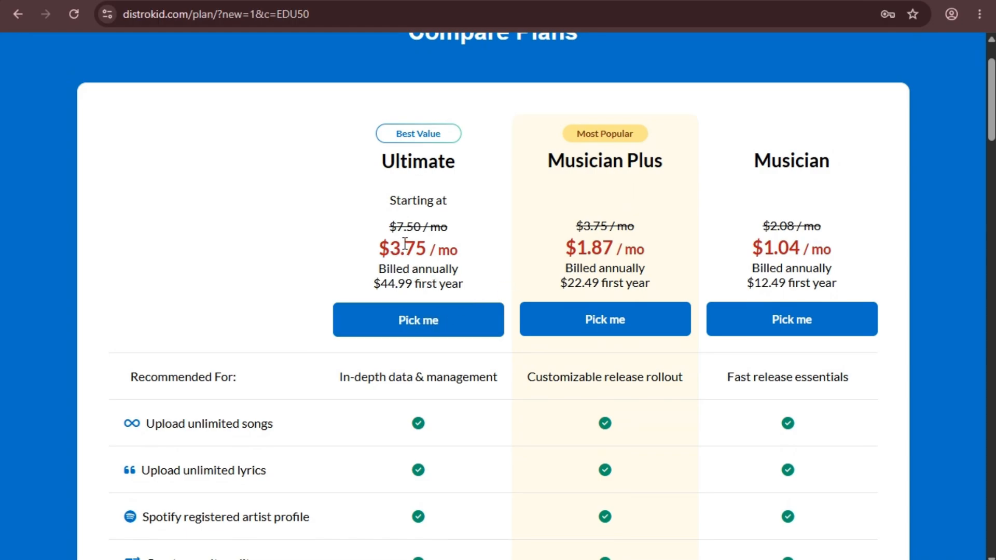
drag(380, 283, 461, 283)
click(411, 283)
drag(373, 283, 471, 284)
click(395, 285)
Review the Musician Plus and Musician ($12.49) first-year prices, ending at the page top.
drag(561, 282, 585, 286)
click(615, 285)
drag(769, 283, 747, 285)
click(802, 298)
scroll(801, 280, down, 2)
scroll(793, 266, up, 1)
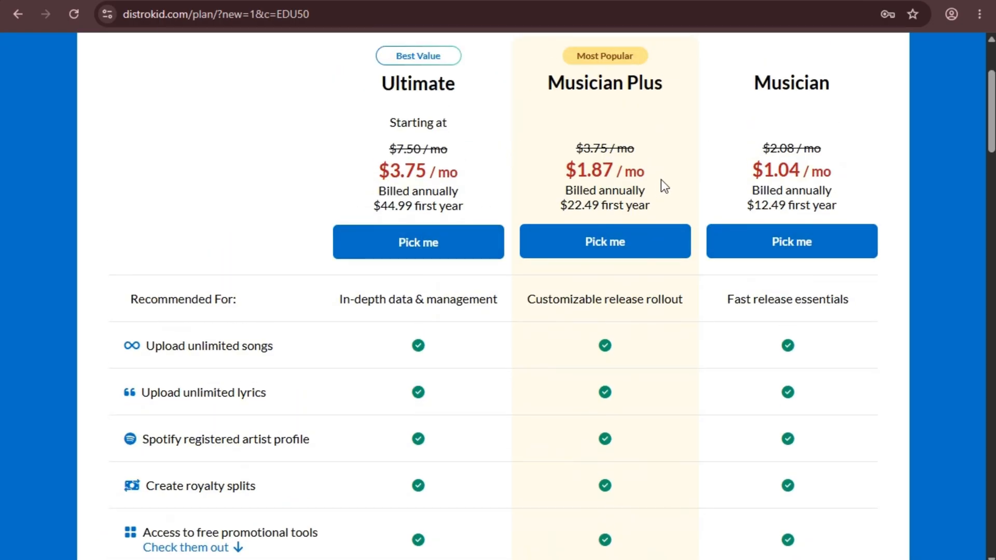
scroll(674, 269, down, 5)
scroll(674, 318, up, 6)
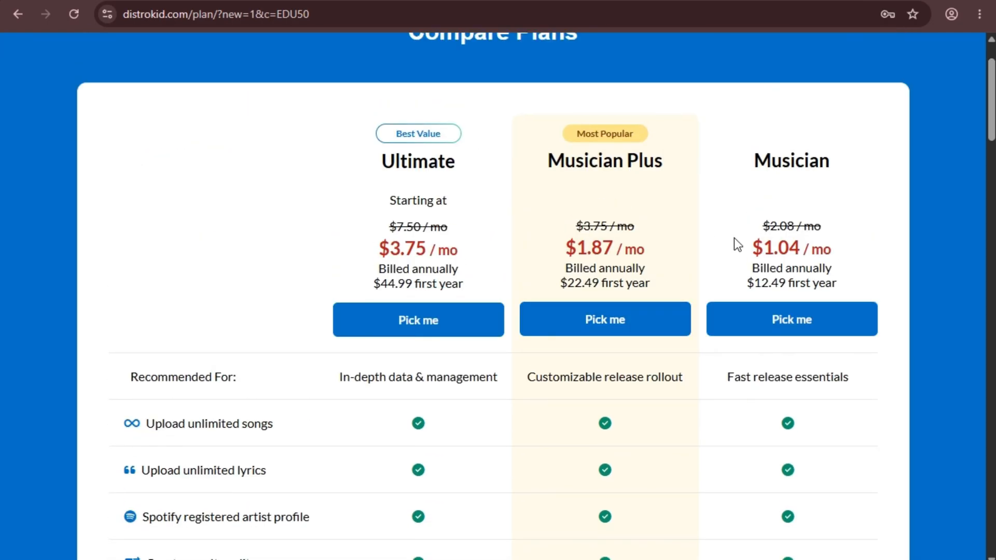
scroll(716, 223, up, 2)
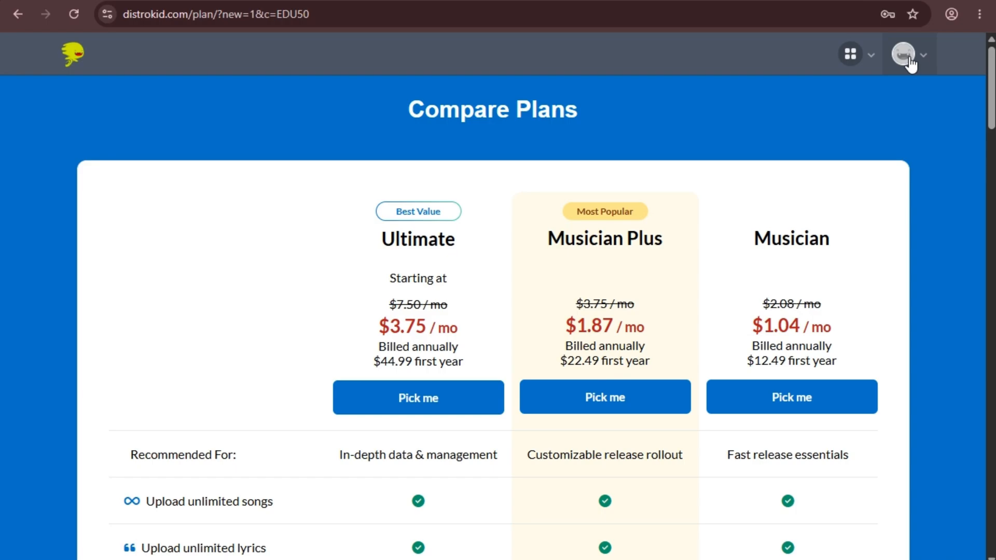
Open the Account page from the avatar menu in a new tab and switch to it.
click(905, 57)
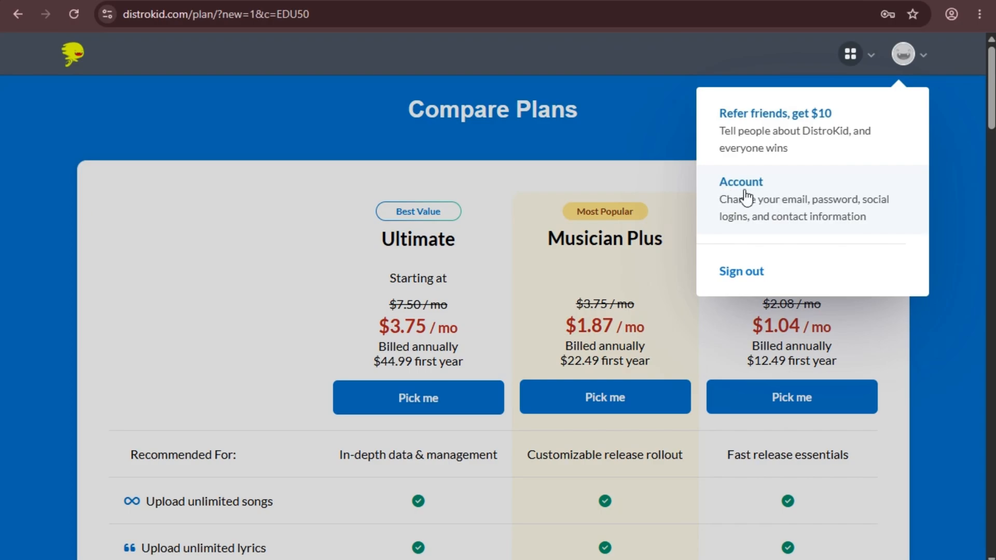
right_click(734, 191)
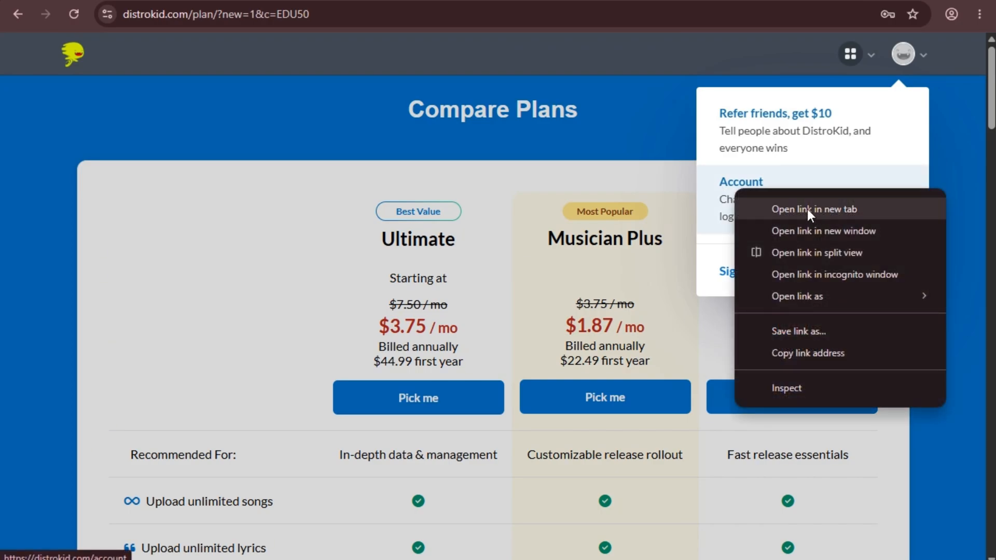
click(811, 214)
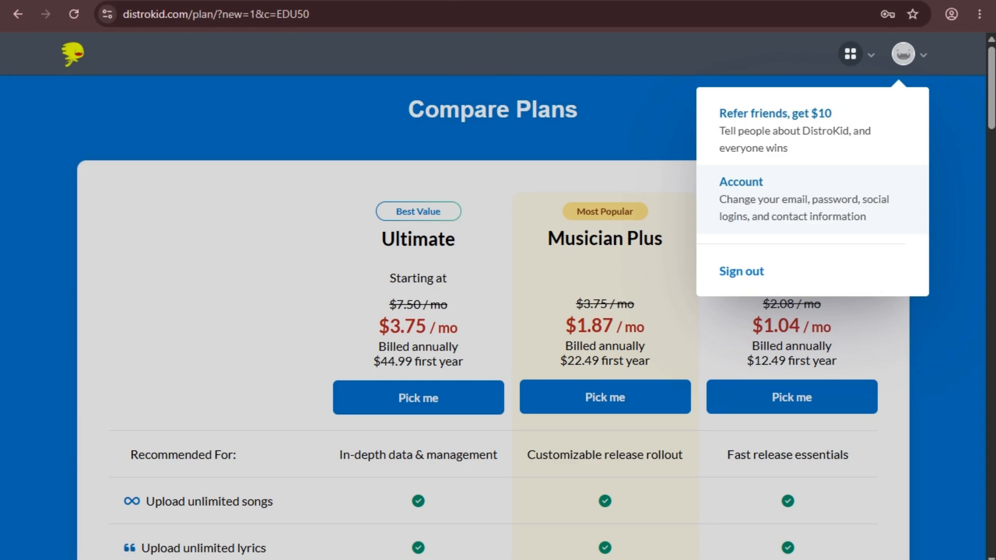
key(ctrl+Tab)
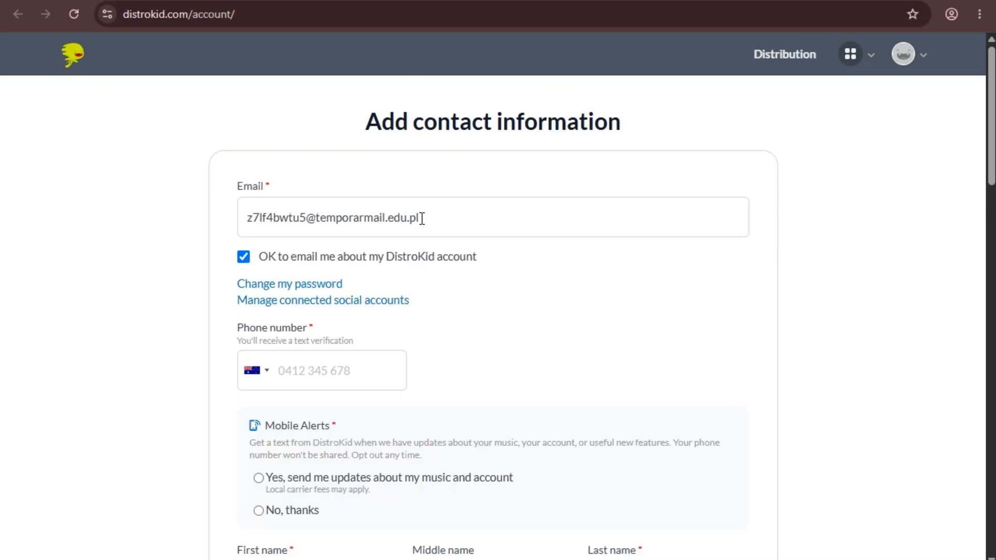
Select the prefilled email address on the contact page, then bring up the notes.
drag(473, 217, 225, 218)
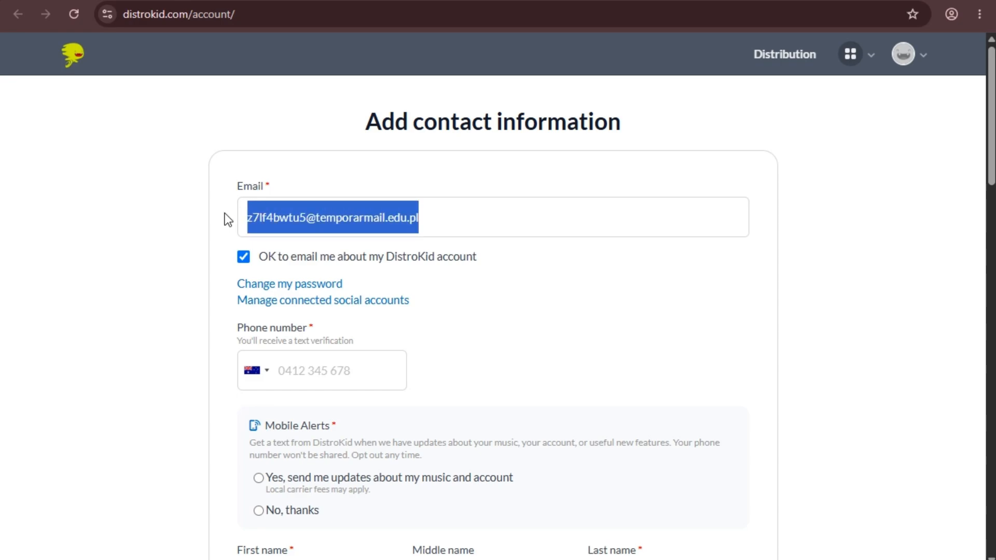
click(316, 218)
drag(465, 218, 246, 217)
click(449, 229)
drag(470, 217, 217, 221)
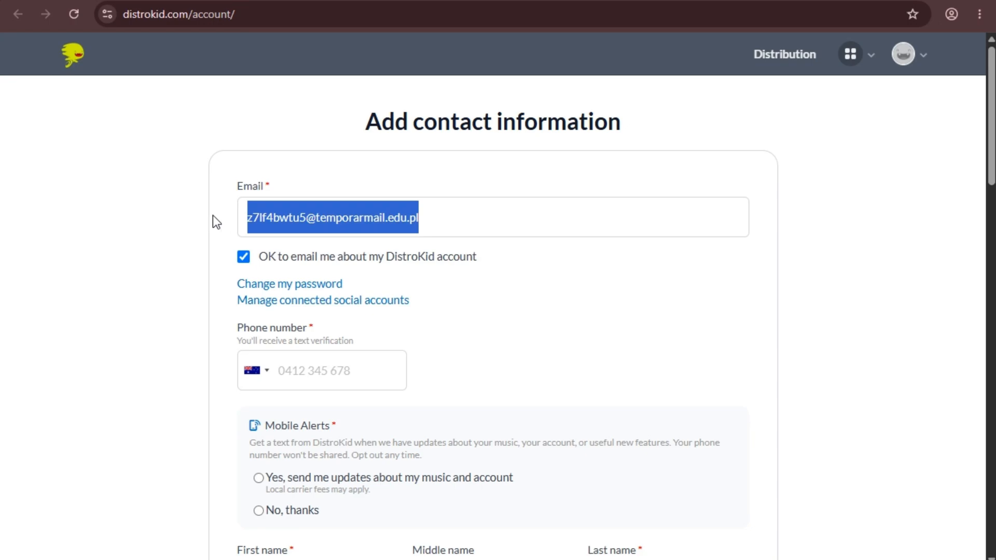
click(447, 217)
drag(471, 218, 220, 220)
click(496, 218)
drag(514, 216, 163, 216)
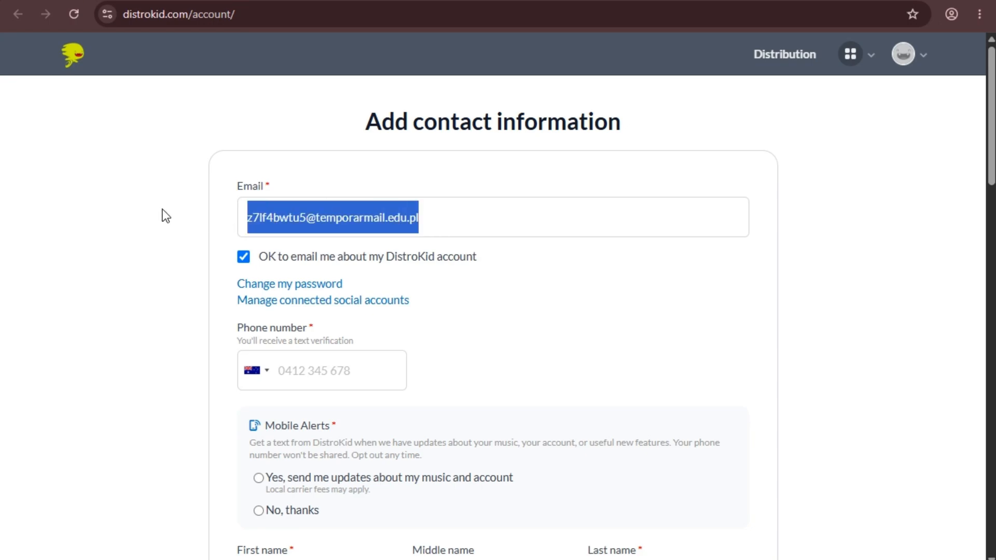
click(444, 218)
drag(472, 217, 160, 213)
click(450, 217)
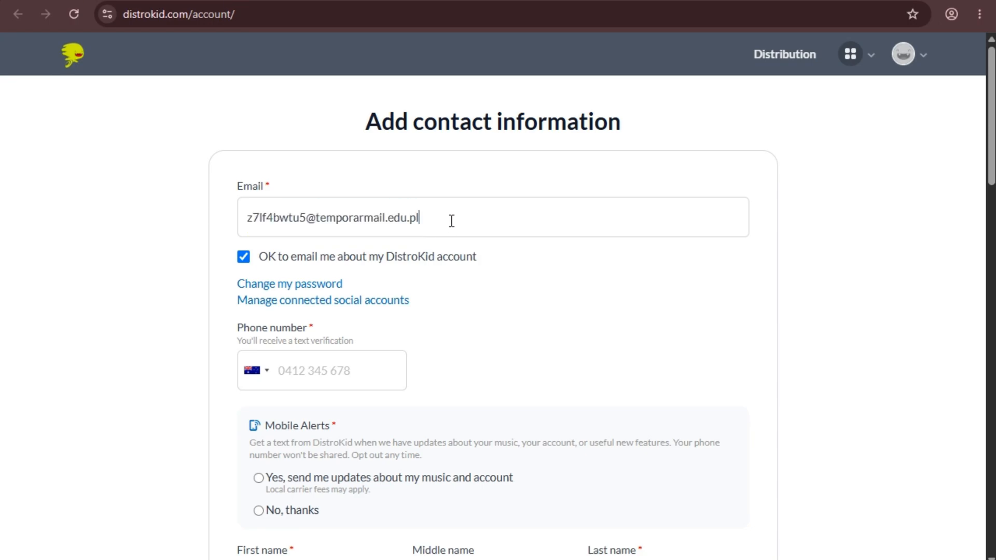
drag(462, 217, 165, 209)
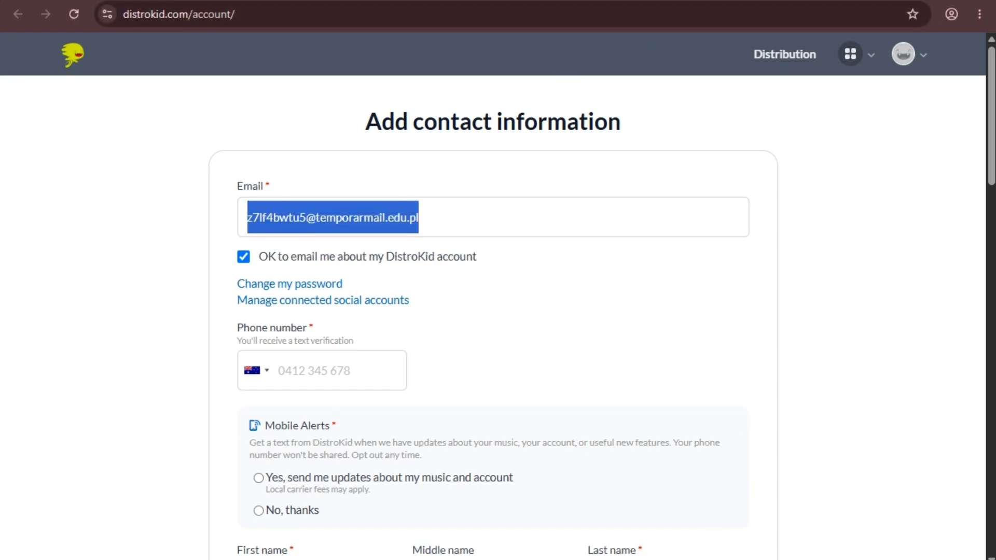
key(alt+Tab)
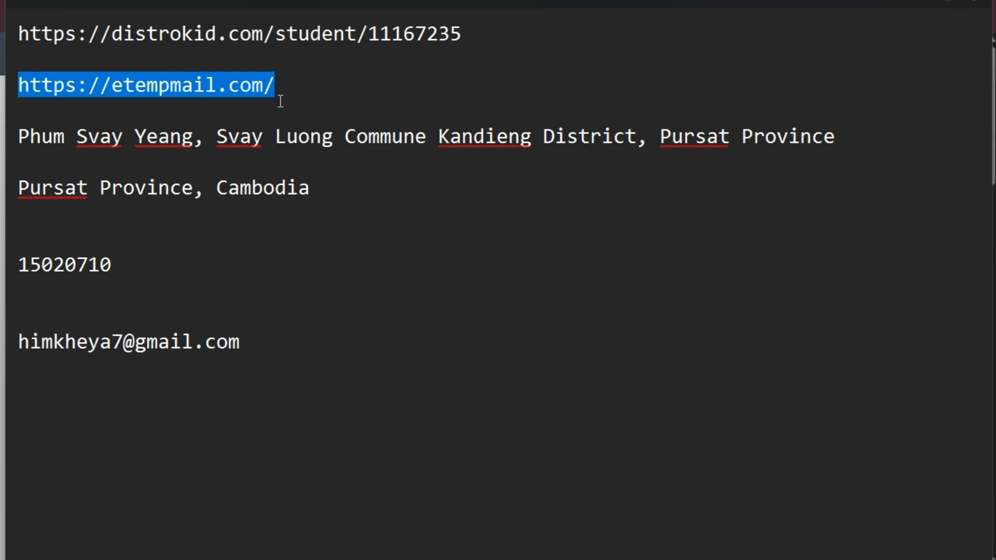
Replace the contact form's email with the address saved in the notes.
click(331, 188)
drag(253, 340, 11, 333)
key(ctrl+c)
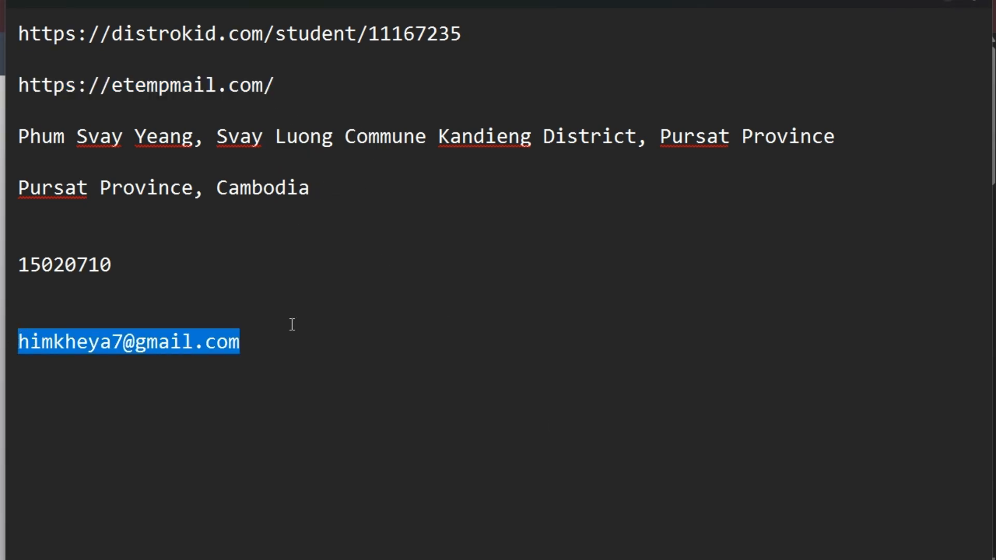
key(alt+Tab)
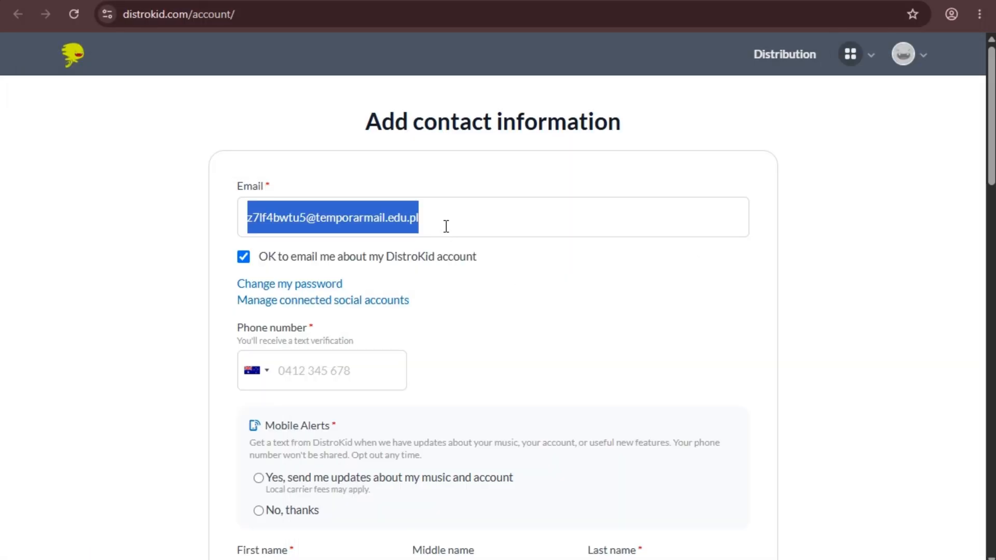
click(485, 220)
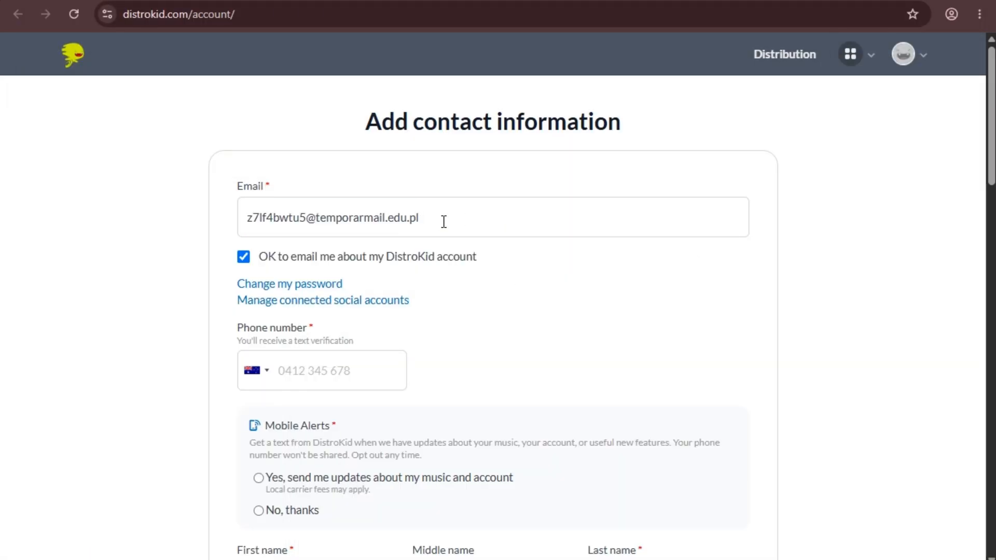
drag(456, 217, 161, 224)
key(ctrl+v)
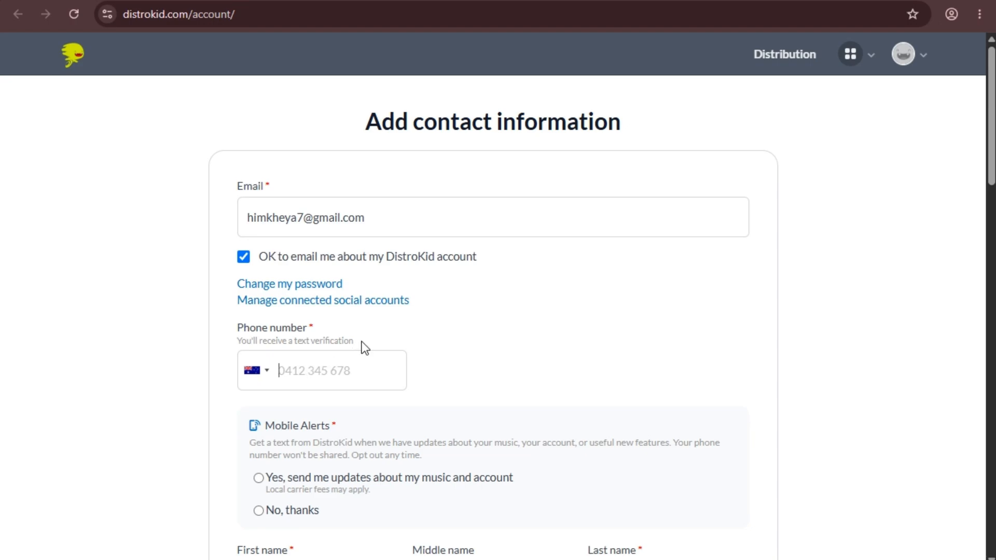
Set the phone country code to Cambodia and enter the phone number.
scroll(362, 348, down, 2)
click(265, 293)
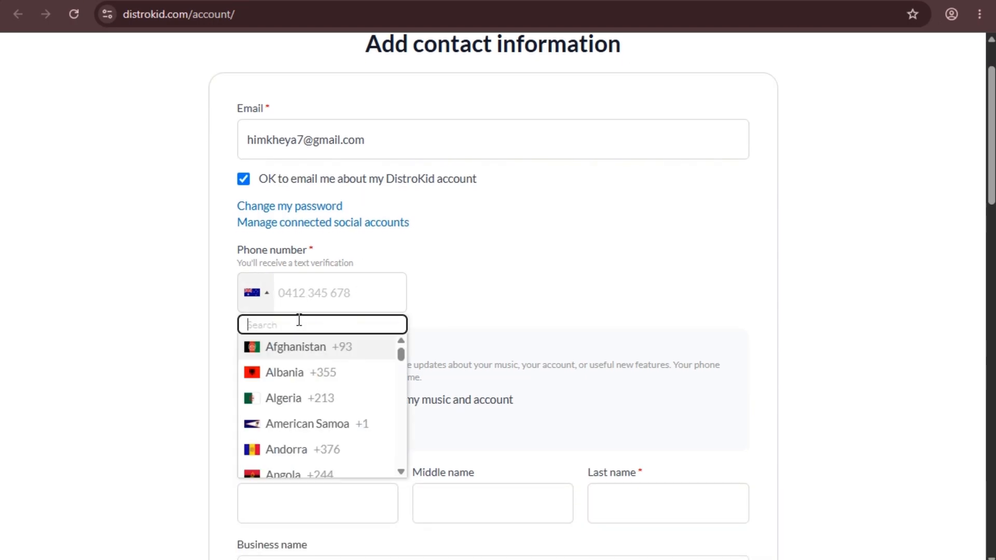
text(cA)
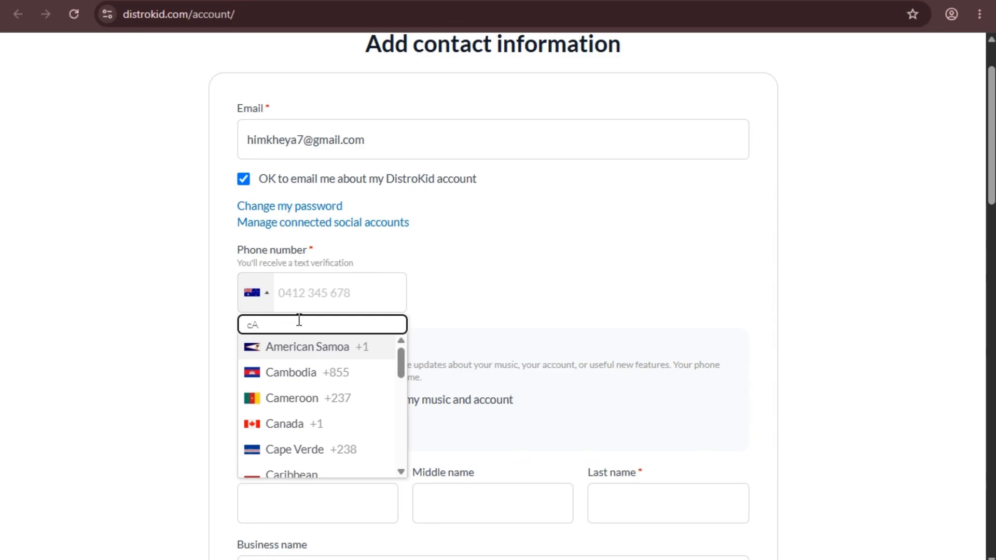
text(m)
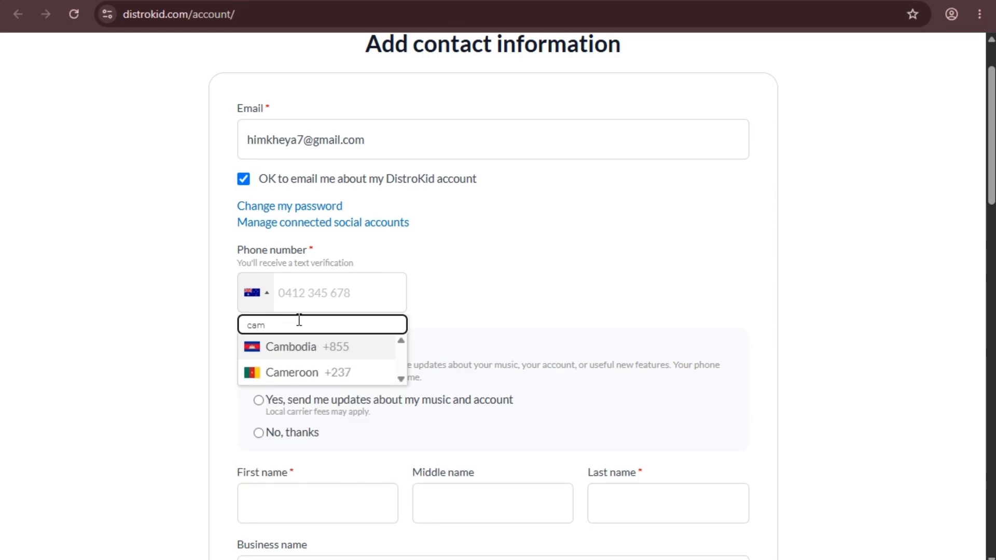
click(351, 347)
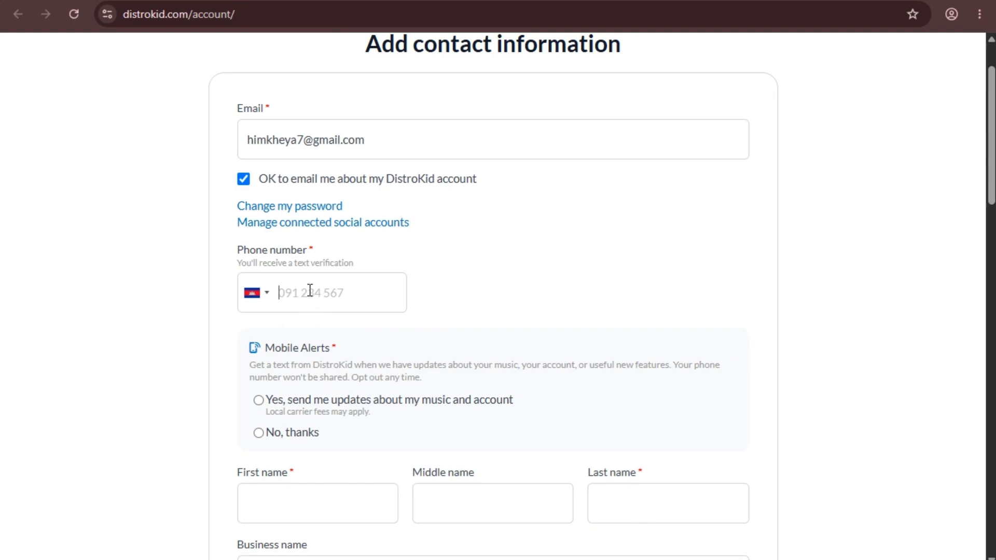
Opt in to Mobile Alerts text updates.
scroll(310, 290, down, 2)
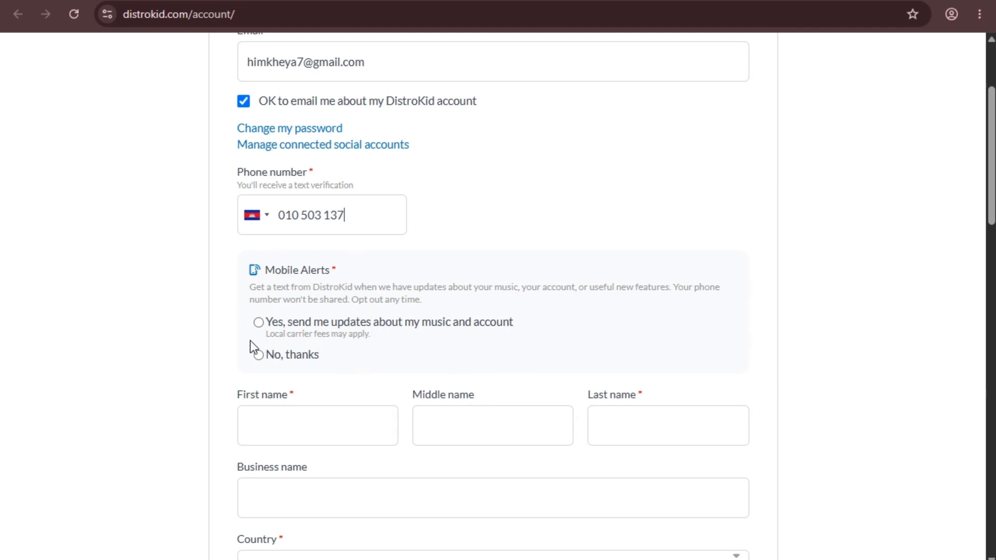
drag(260, 269, 393, 269)
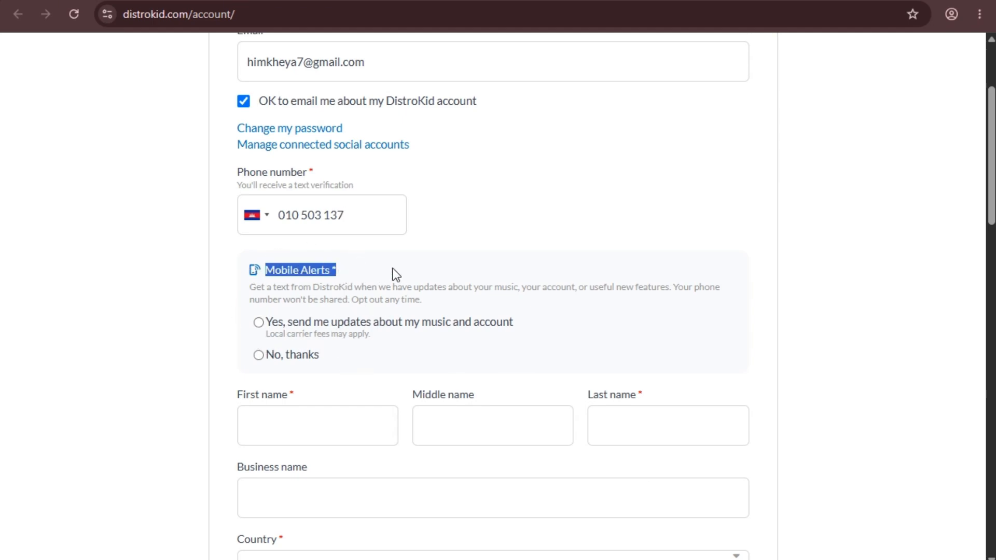
click(394, 268)
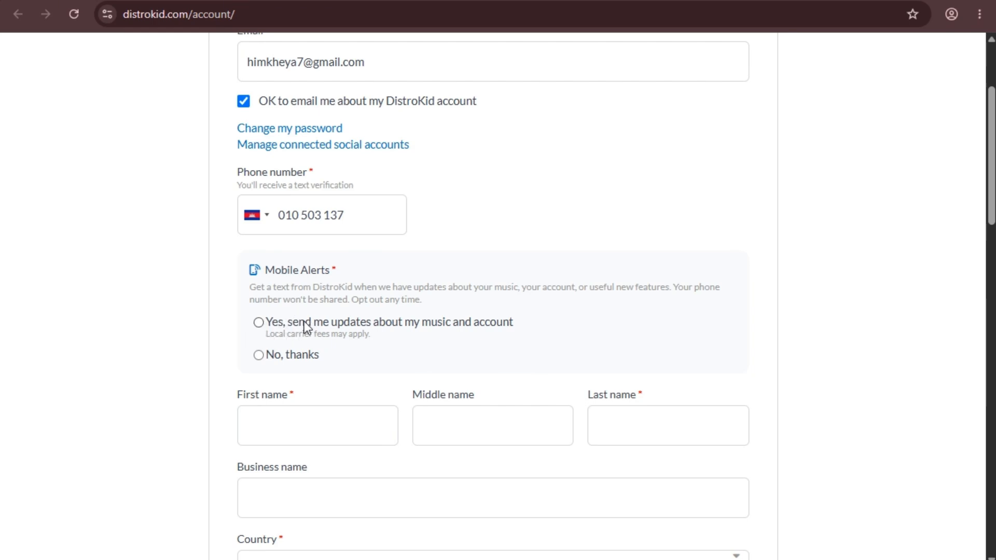
click(258, 322)
scroll(355, 263, down, 3)
Enter the contact's first name and last name in the name fields.
click(310, 275)
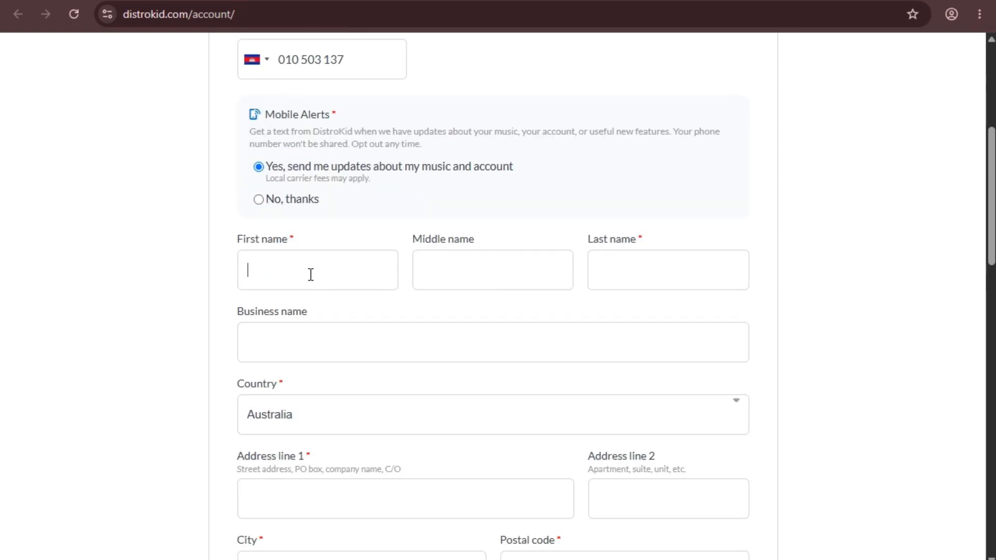
click(643, 277)
click(308, 266)
click(664, 270)
click(341, 264)
text(NV)
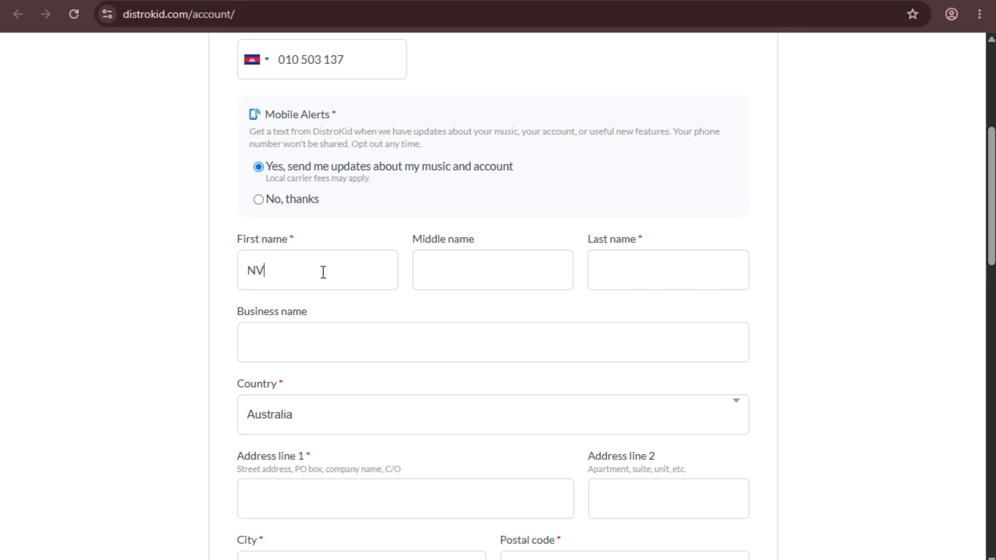
text(T)
click(681, 270)
text(Mu)
key(BackSpace)
text(c)
drag(287, 268, 151, 302)
click(154, 293)
Change the Country dropdown from Australia to Cambodia.
scroll(387, 200, up, 6)
scroll(404, 239, down, 3)
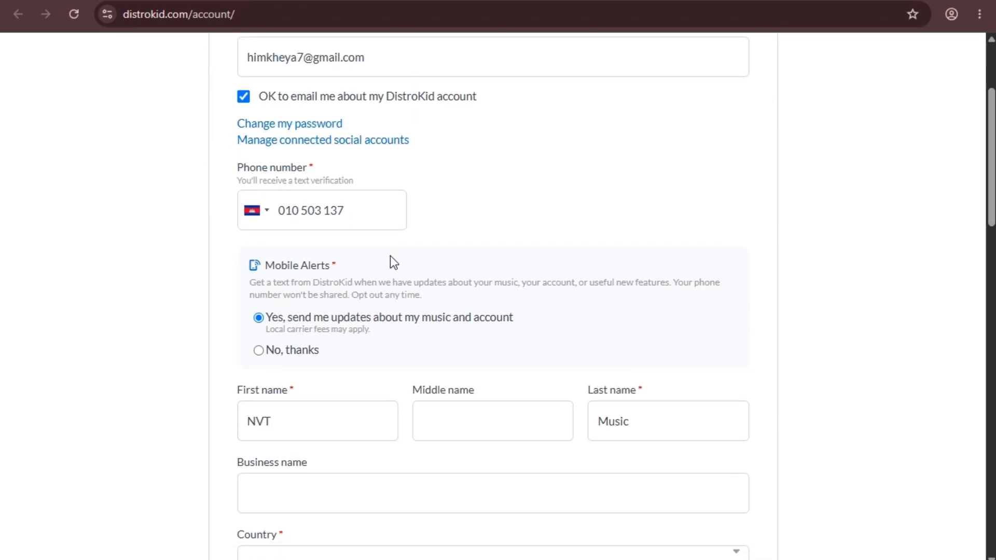
scroll(349, 263, down, 9)
scroll(342, 202, up, 3)
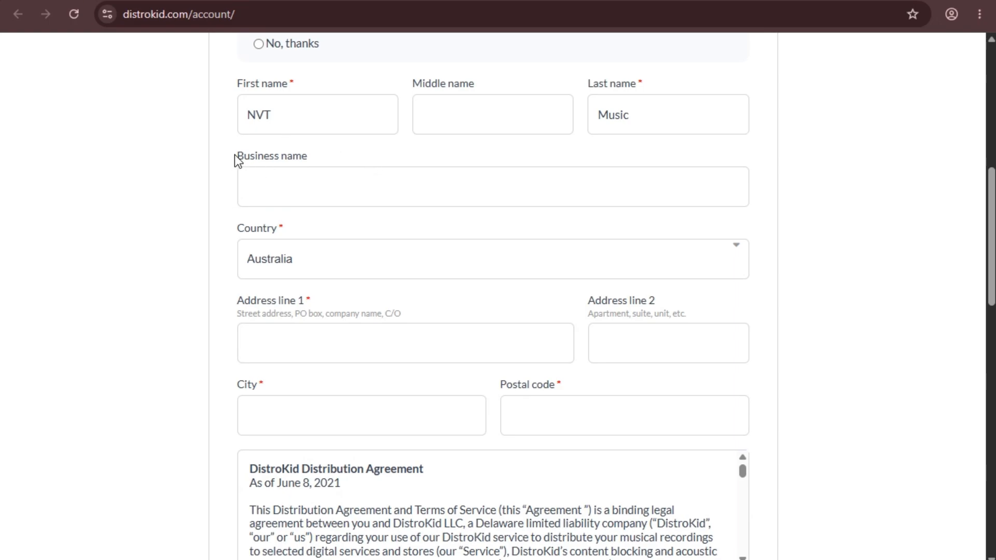
drag(234, 155, 329, 158)
click(290, 182)
click(368, 262)
scroll(364, 382, down, 12)
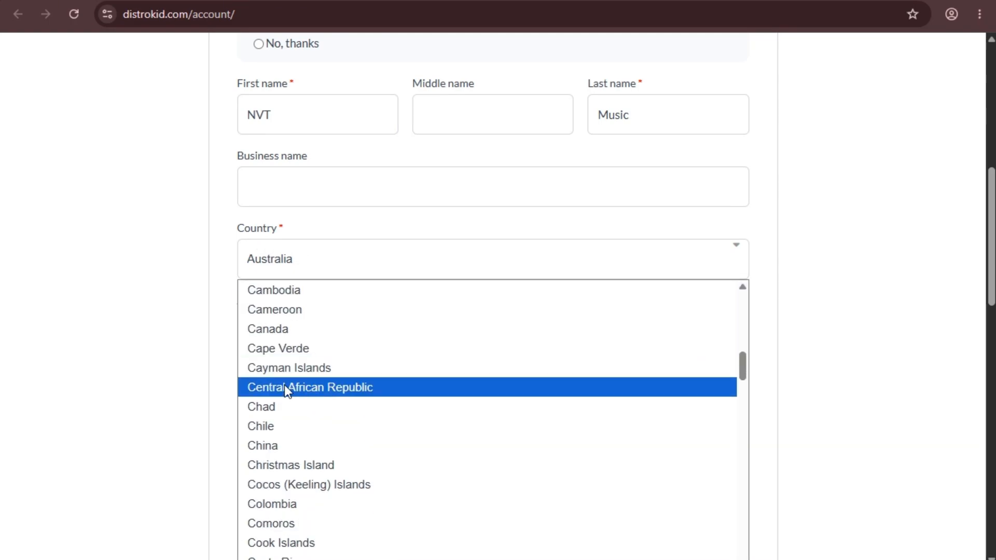
click(303, 290)
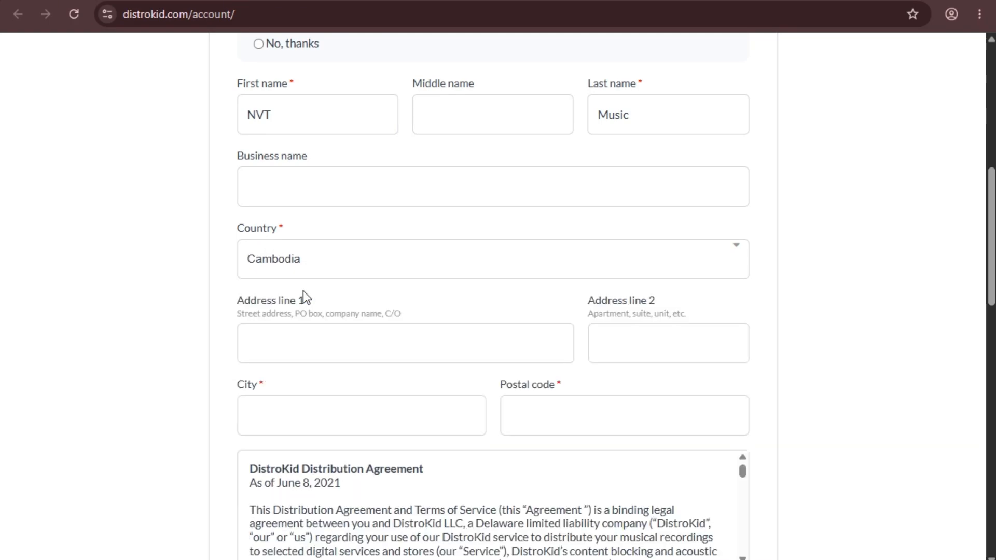
scroll(255, 269, down, 1)
click(287, 273)
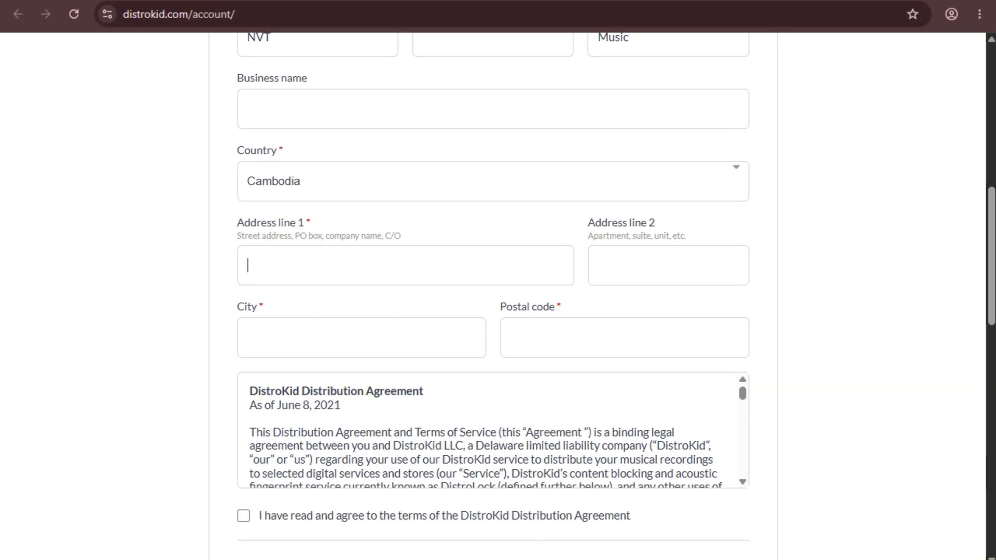
Copy the saved street address from the notes and paste it into Address line 1.
key(alt+Tab)
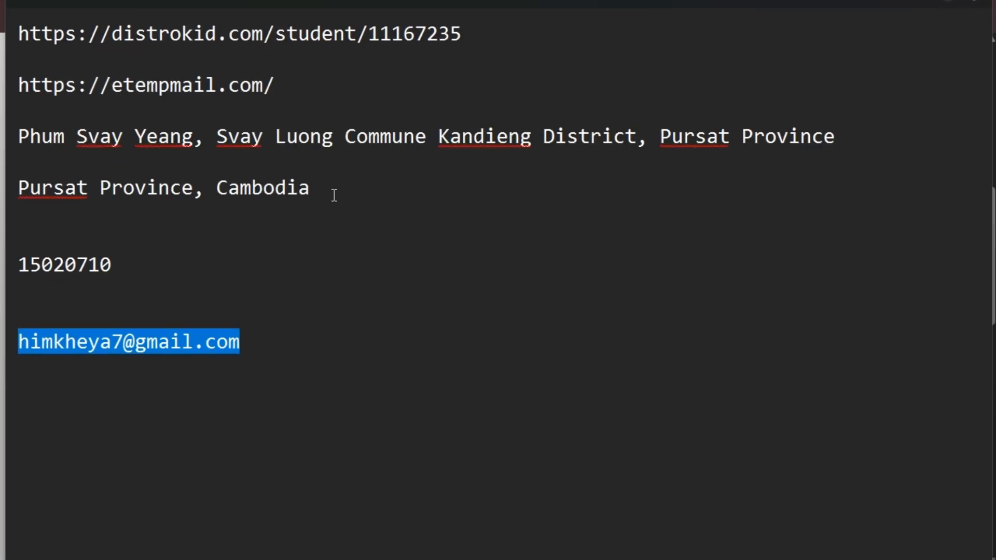
click(281, 158)
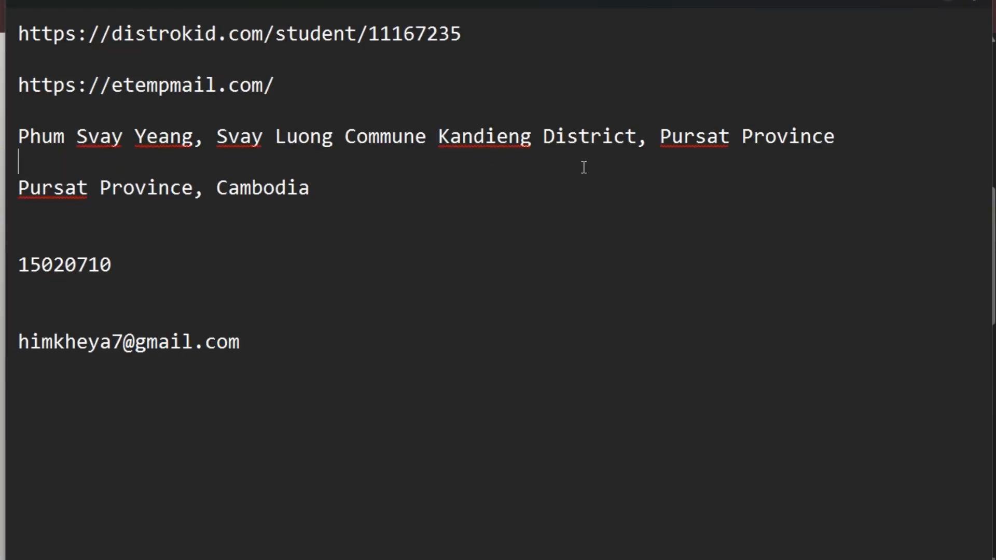
click(836, 138)
drag(889, 144, 44, 139)
click(41, 137)
drag(877, 136, 2, 137)
key(ctrl+c)
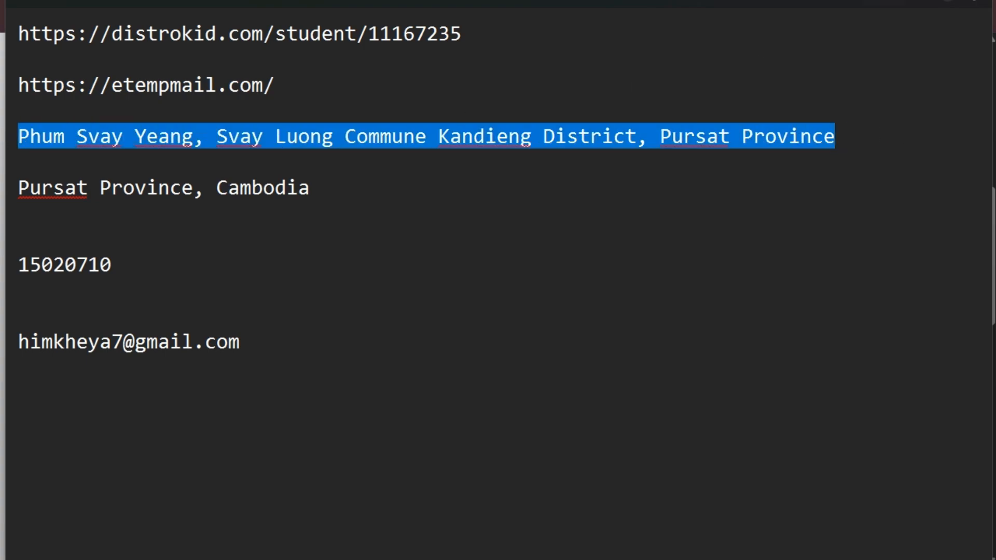
key(alt+Tab)
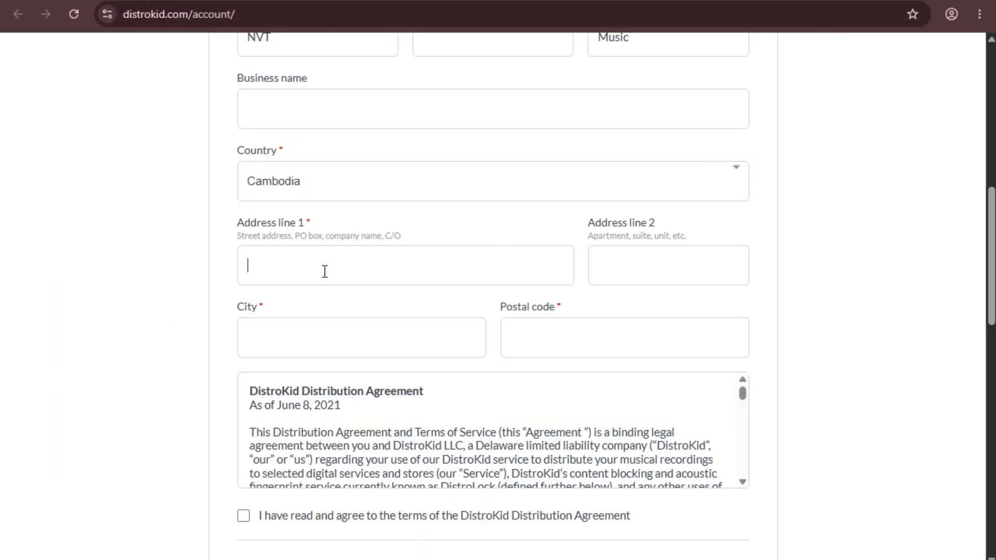
key(ctrl+v)
Check the beginning and end of the pasted street address in Address line 1.
drag(308, 265, 241, 262)
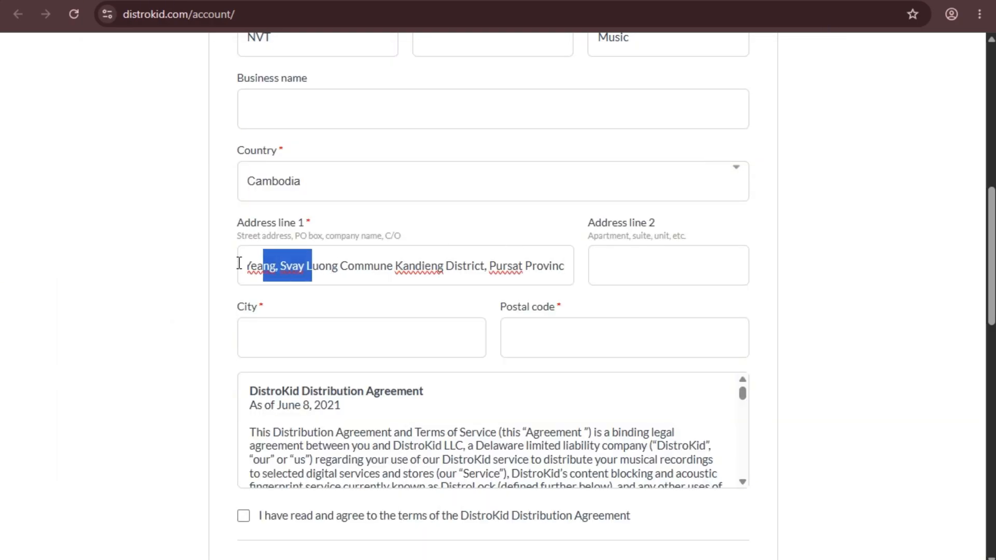
click(353, 265)
drag(344, 265, 644, 267)
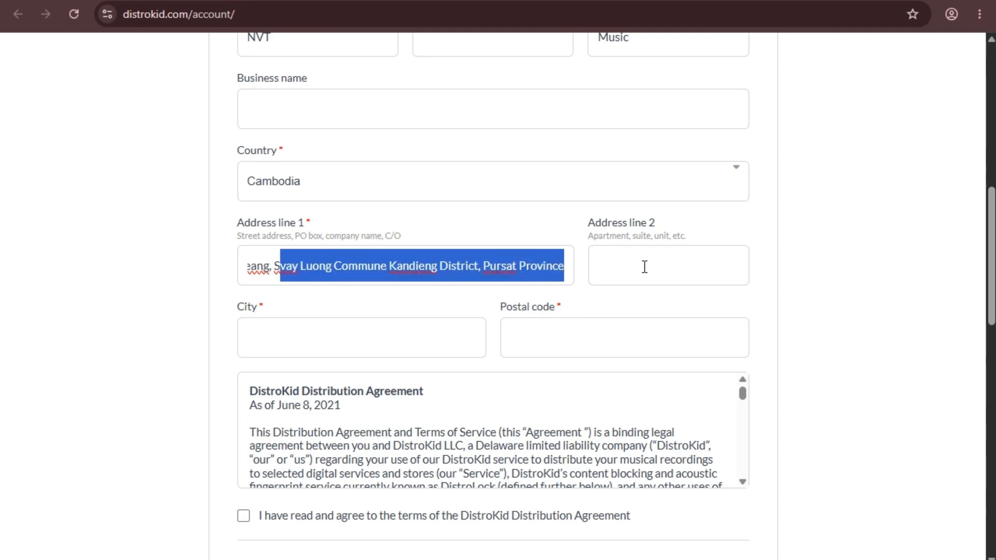
click(502, 264)
drag(502, 265, 408, 281)
click(427, 274)
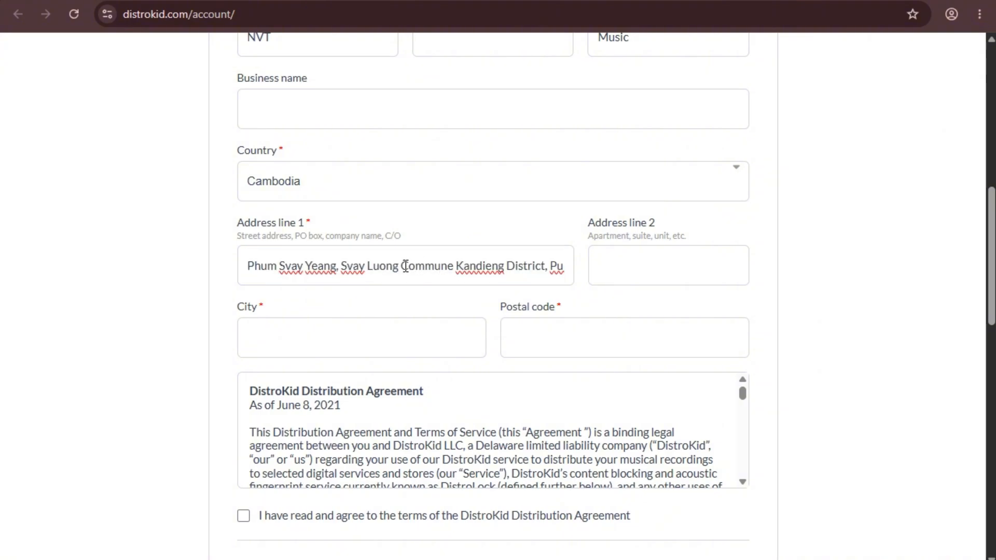
drag(402, 267, 674, 264)
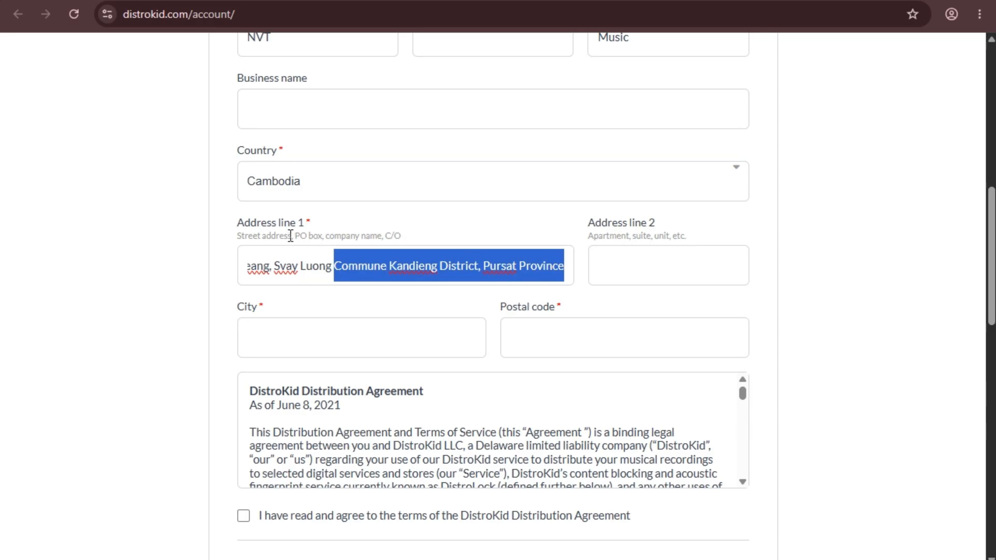
Copy the province and country line from the notes into Address line 2.
click(595, 222)
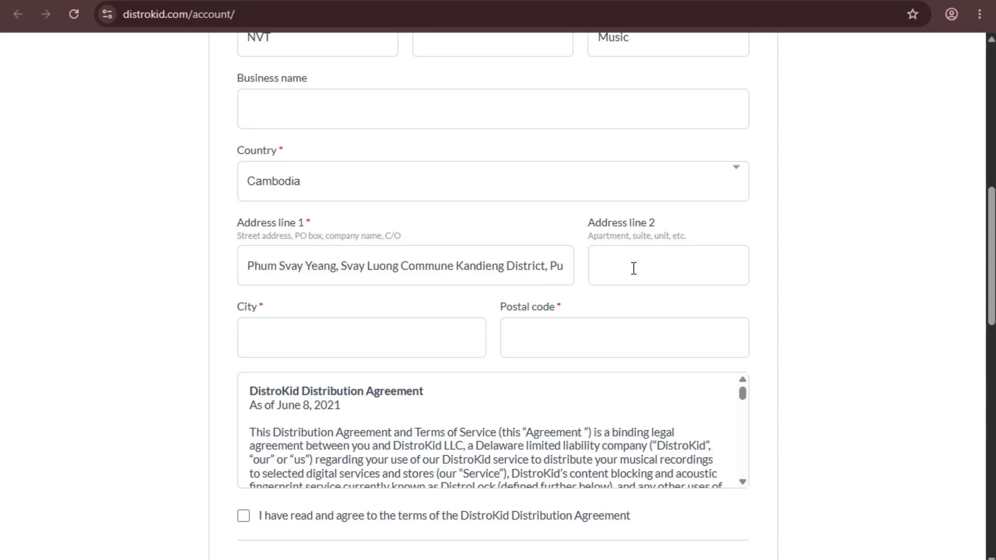
key(alt+Tab)
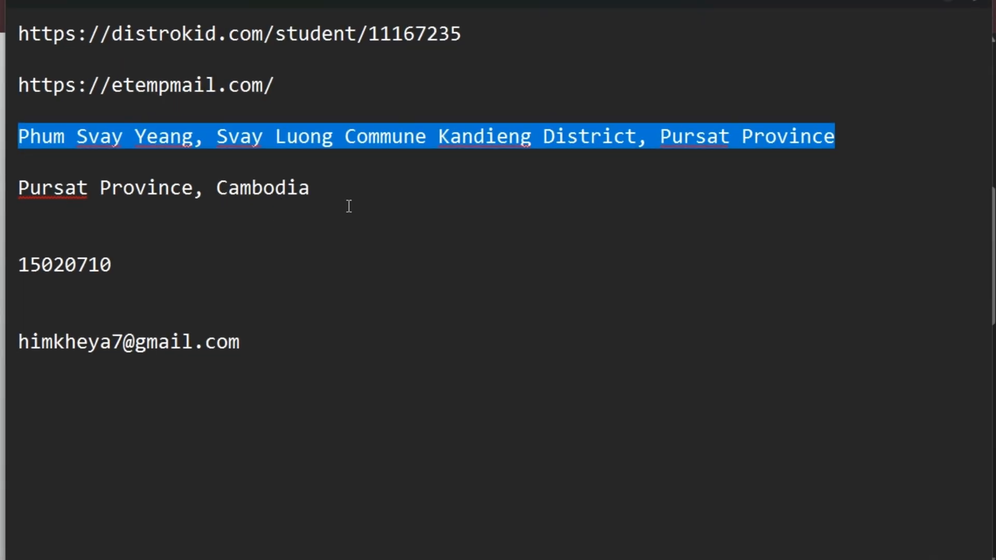
click(342, 192)
drag(342, 191, 2, 193)
key(ctrl+c)
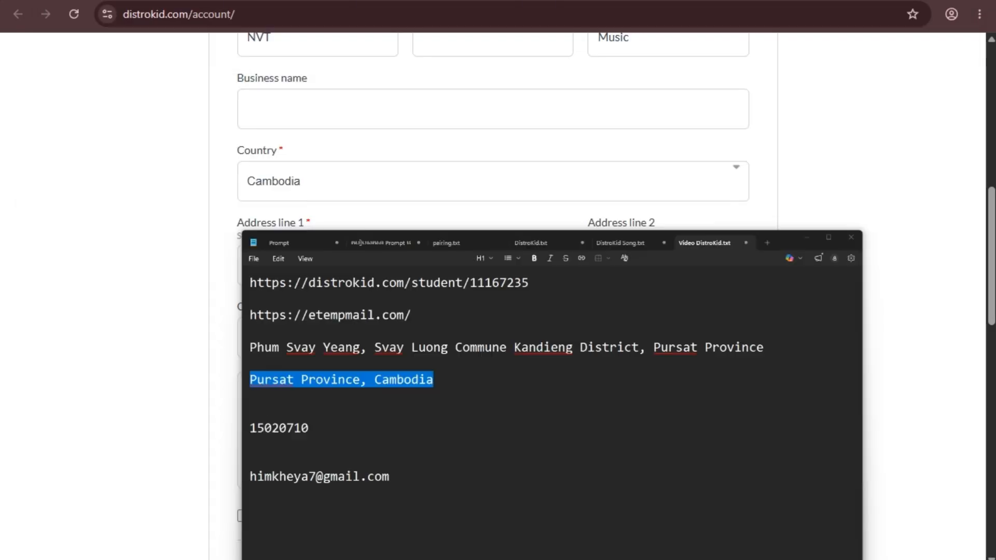
key(alt+Tab)
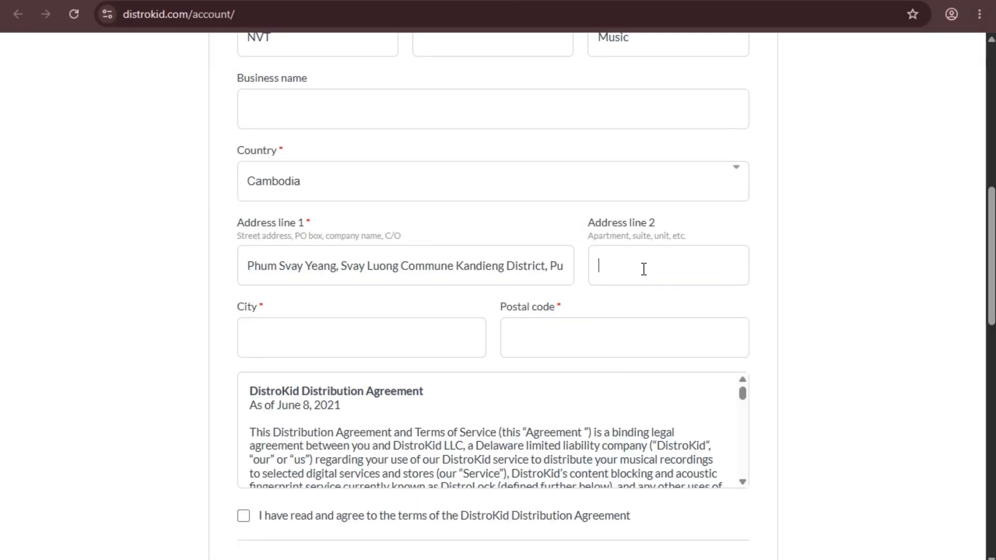
click(643, 268)
key(ctrl+v)
click(269, 327)
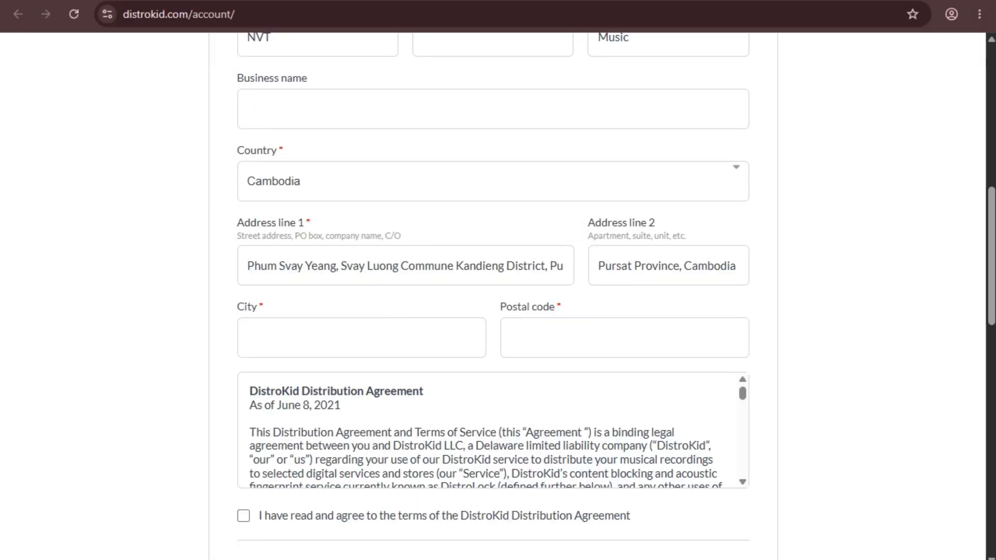
key(alt+Tab)
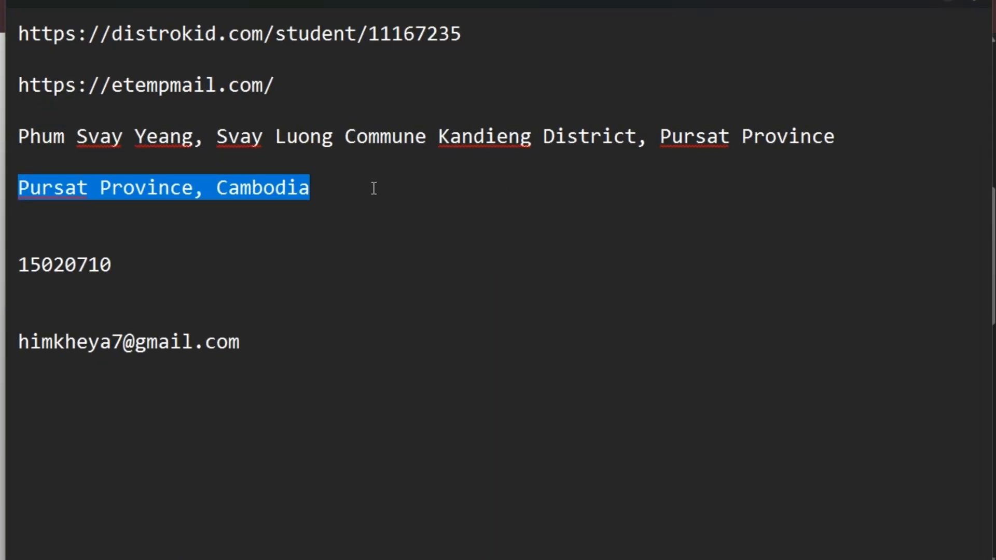
Copy the province name from the notes and paste it as the City.
click(374, 188)
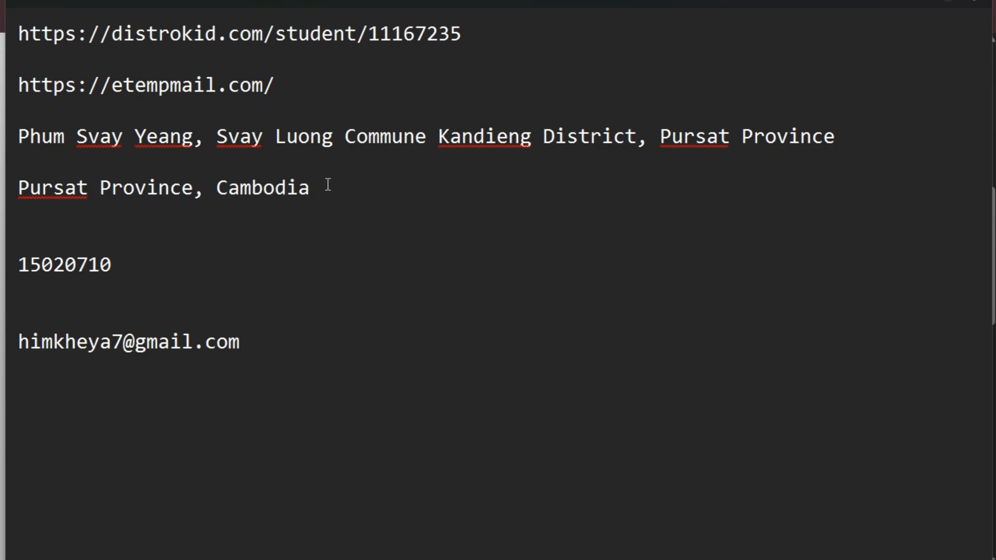
drag(194, 189, 5, 186)
key(ctrl+c)
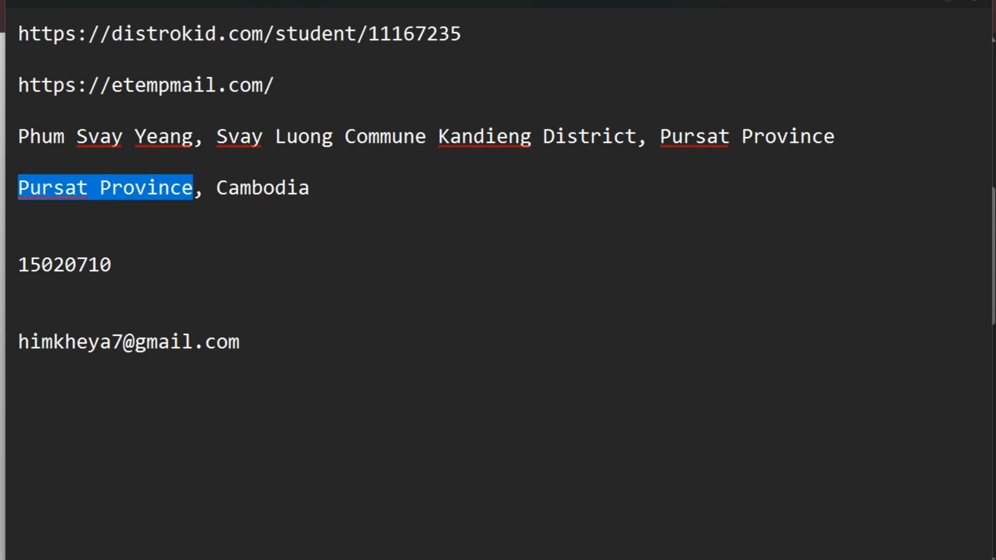
key(alt+Tab)
key(ctrl+v)
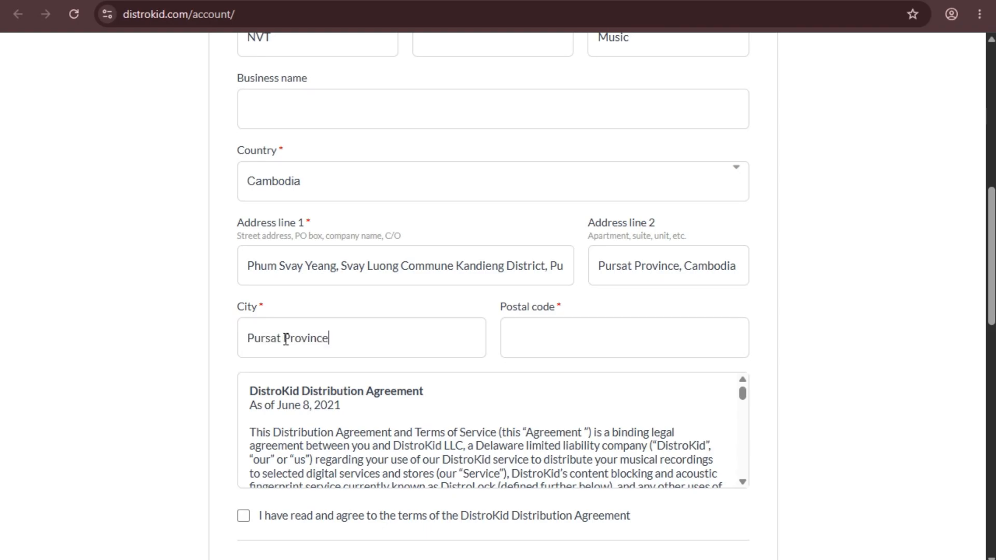
click(554, 338)
Copy the saved postal code from the notes into the Postal code field.
key(alt+Tab)
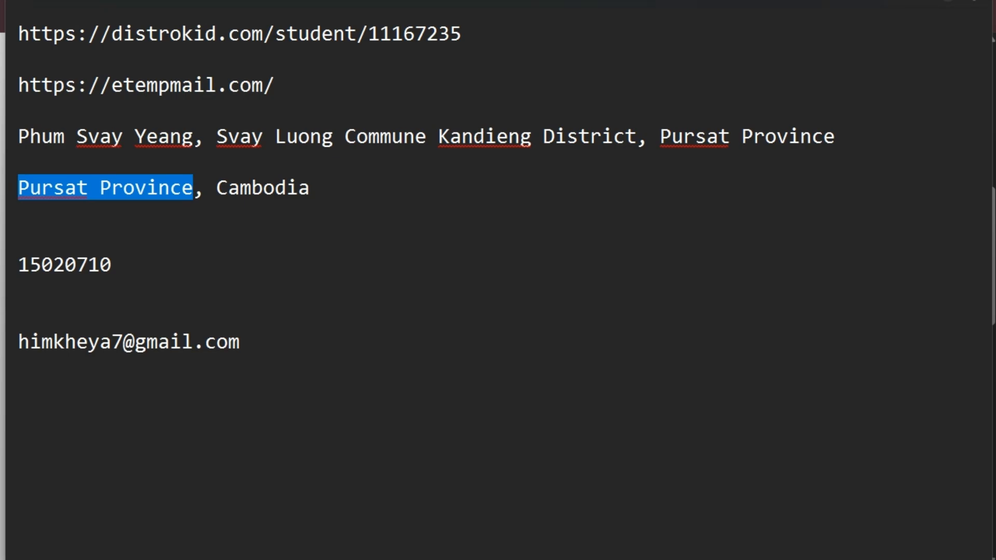
click(136, 247)
drag(133, 265, 1, 265)
key(ctrl+c)
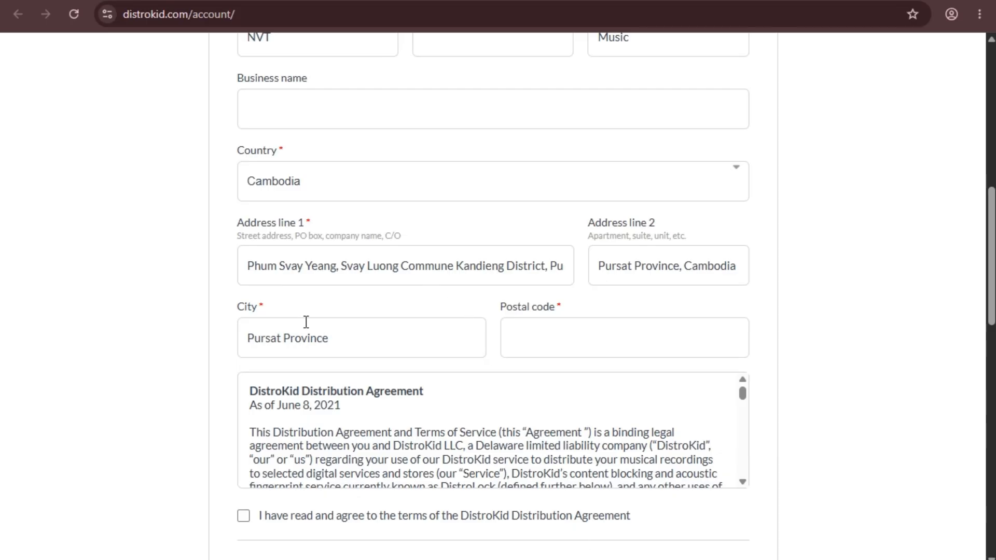
key(Tab)
key(ctrl+v)
Accept the DistroKid Distribution Agreement and enter the current account password.
scroll(440, 265, down, 4)
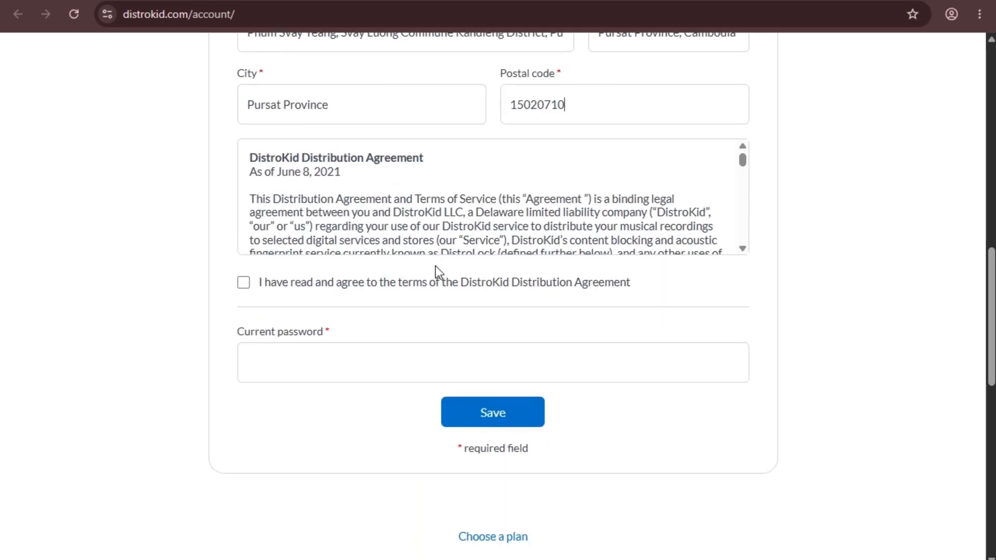
click(244, 283)
scroll(259, 286, down, 3)
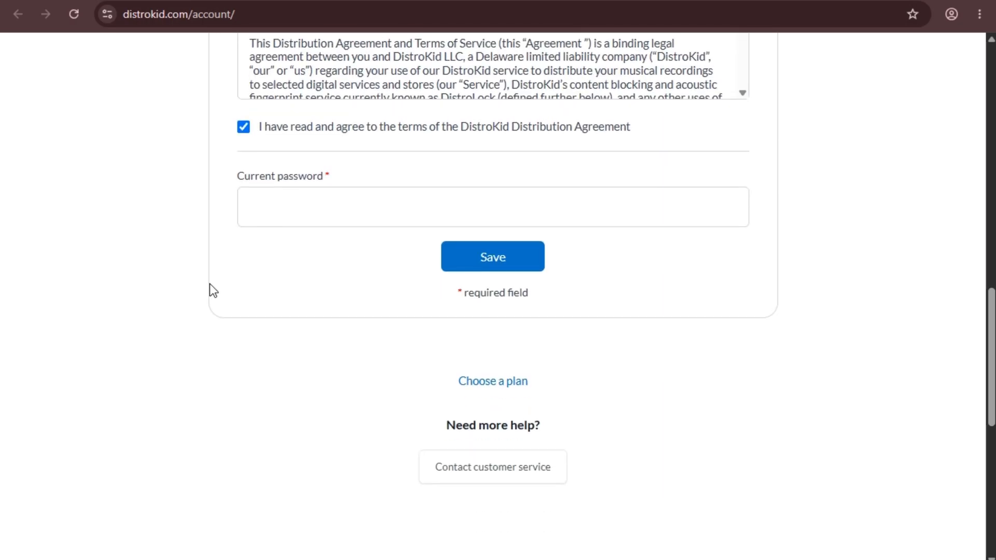
click(324, 212)
text(••)
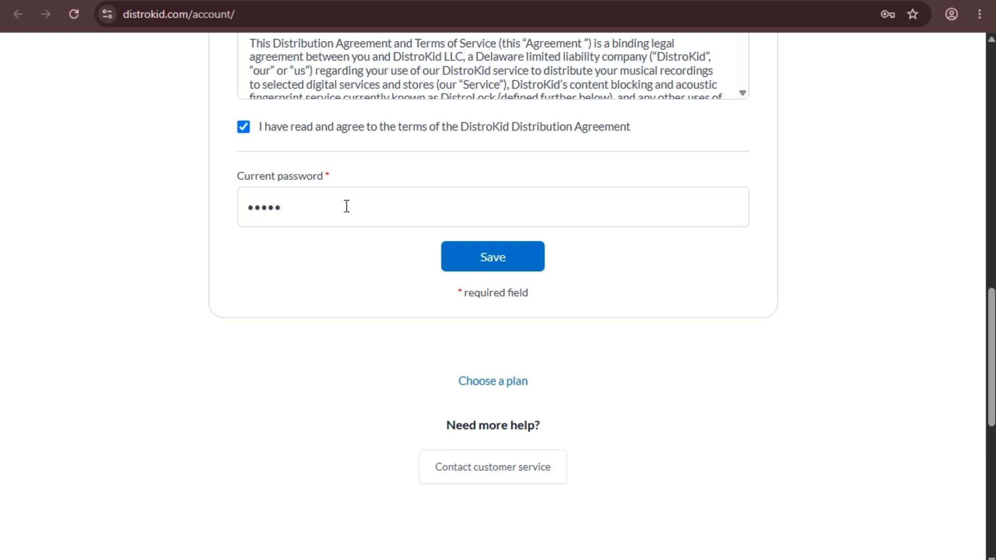
text(•••••••••)
Save the contact information on the Account page.
scroll(670, 331, up, 15)
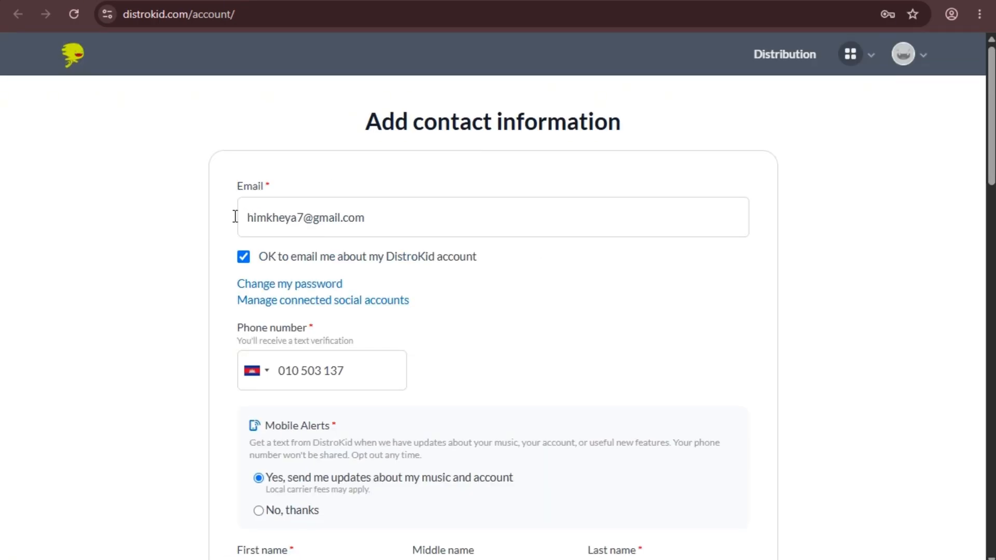
scroll(319, 228, down, 6)
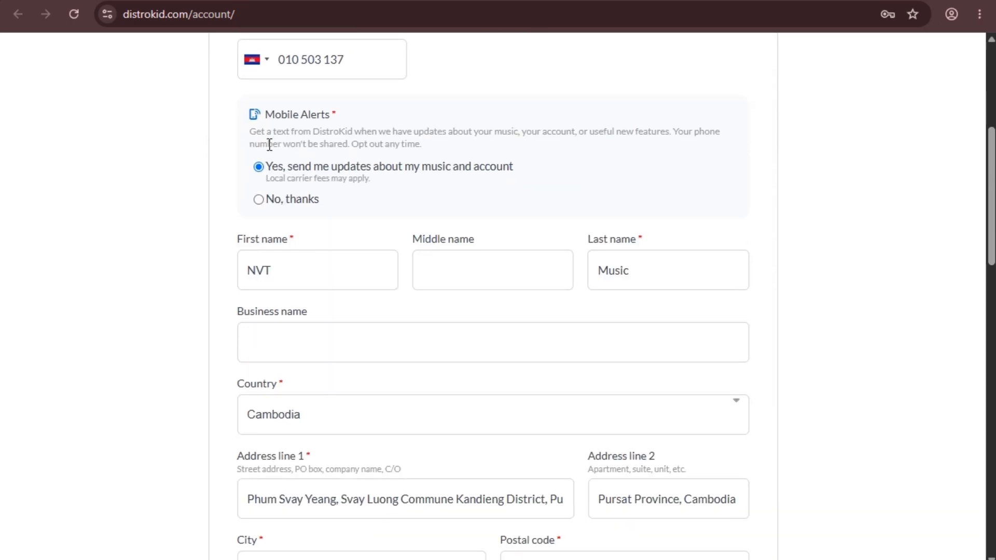
scroll(306, 225, down, 2)
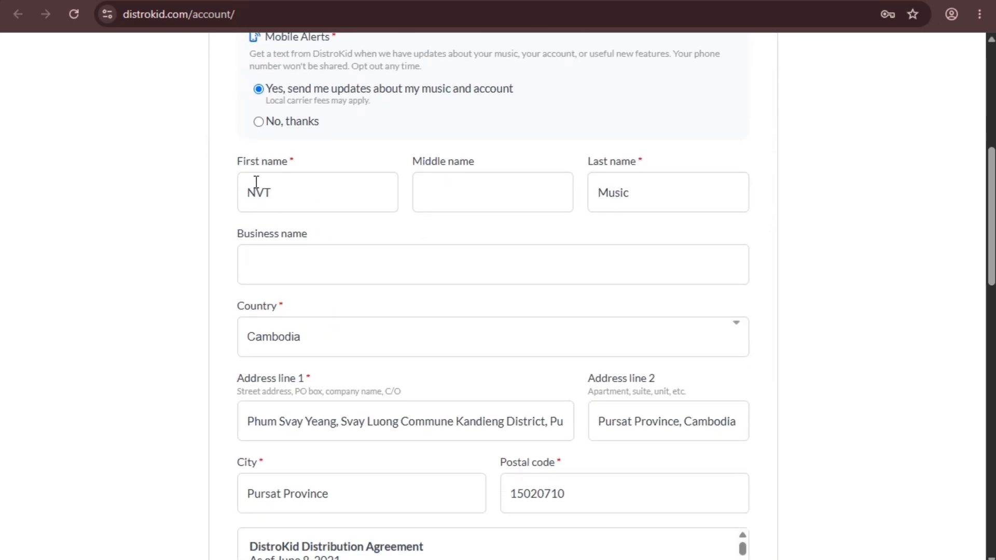
scroll(386, 243, down, 4)
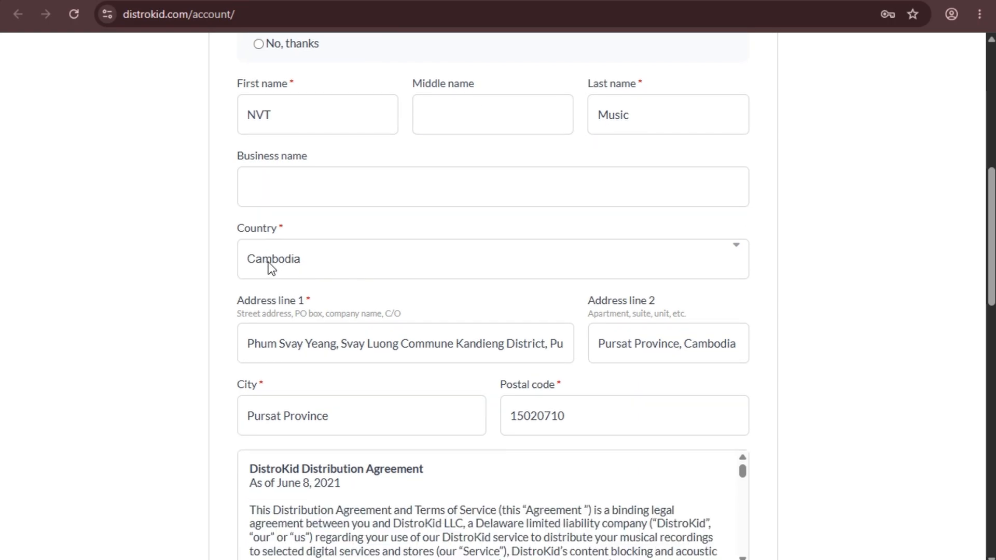
scroll(280, 215, down, 1)
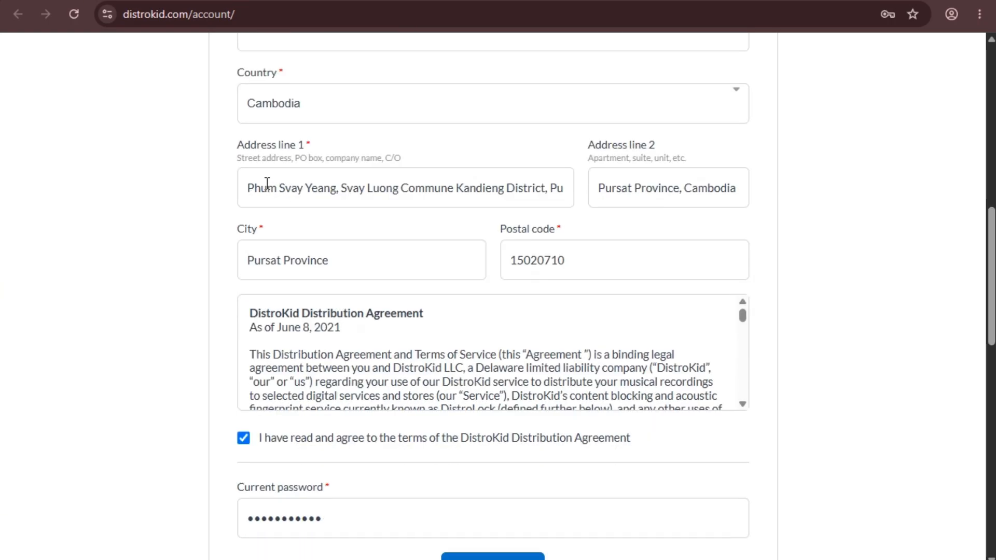
scroll(377, 217, down, 2)
scroll(378, 217, down, 1)
scroll(596, 234, down, 2)
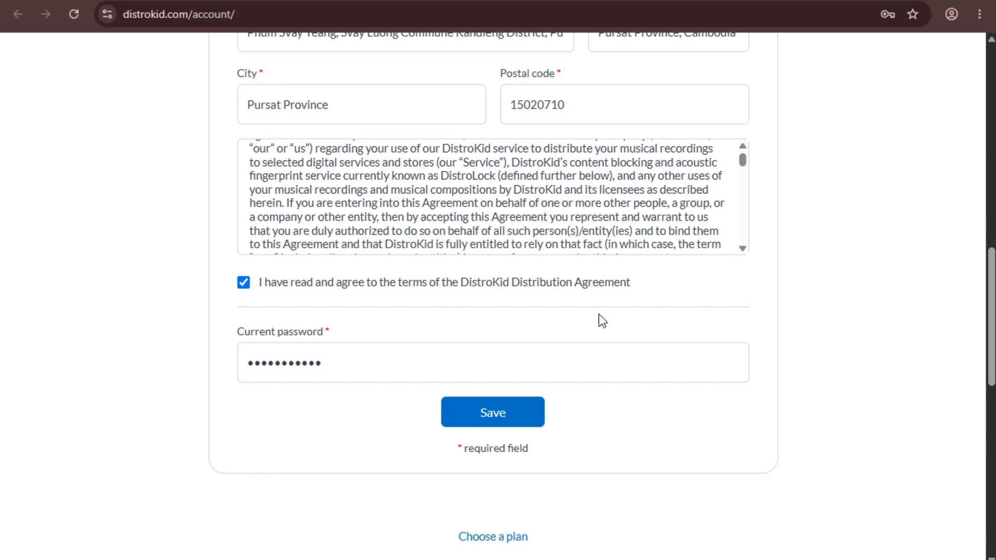
scroll(573, 280, down, 3)
scroll(577, 282, up, 16)
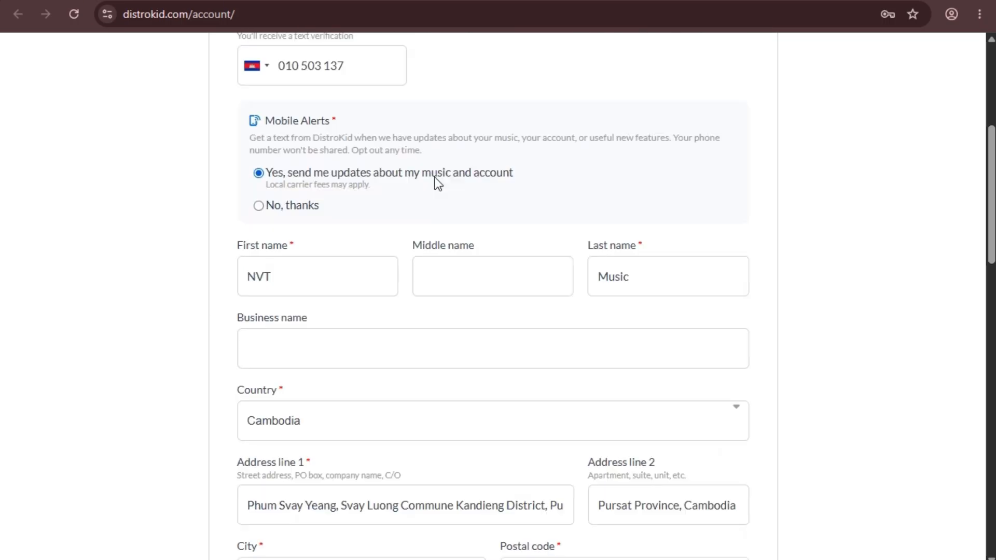
scroll(363, 197, down, 9)
scroll(404, 234, down, 4)
click(473, 413)
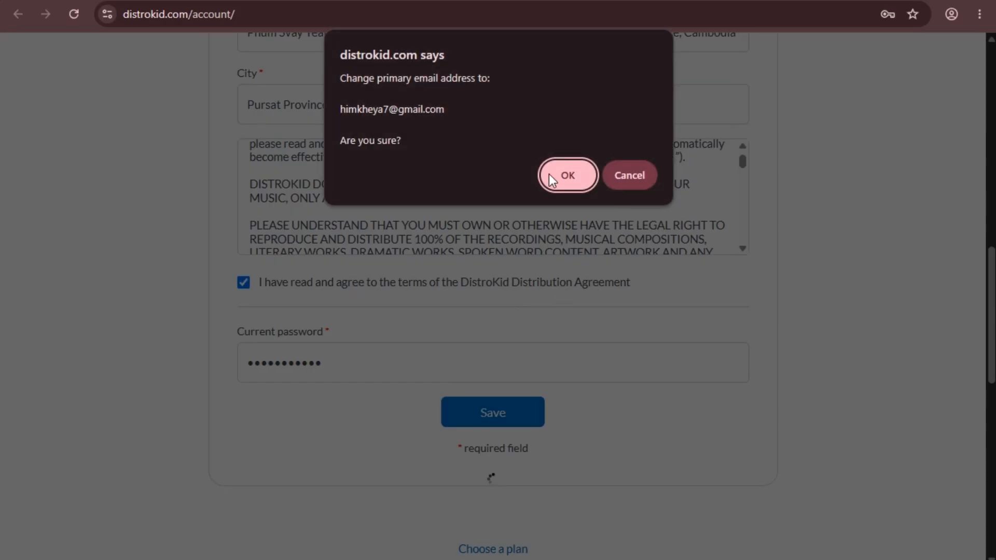
Confirm the primary email change, decline saving the password and dismiss the save-address prompt.
click(570, 184)
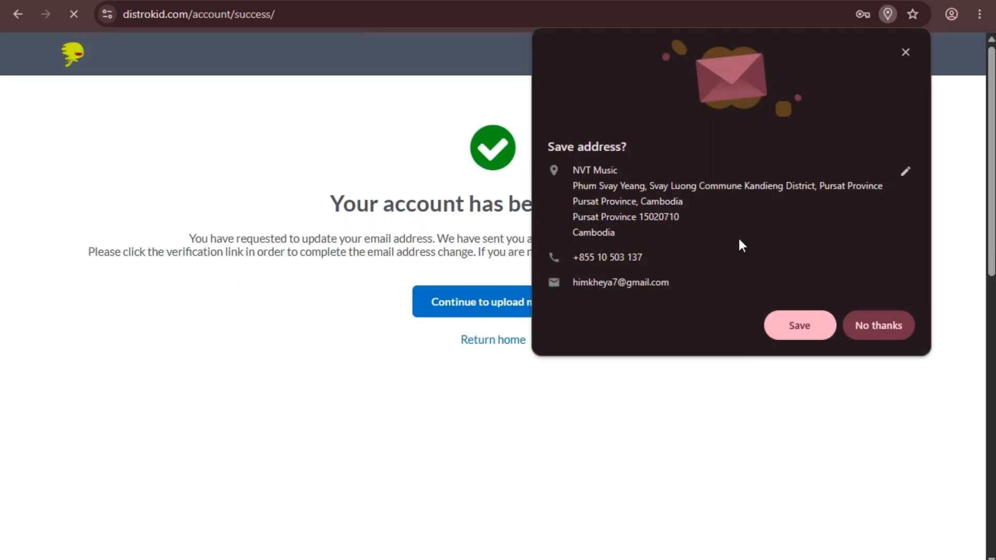
click(891, 256)
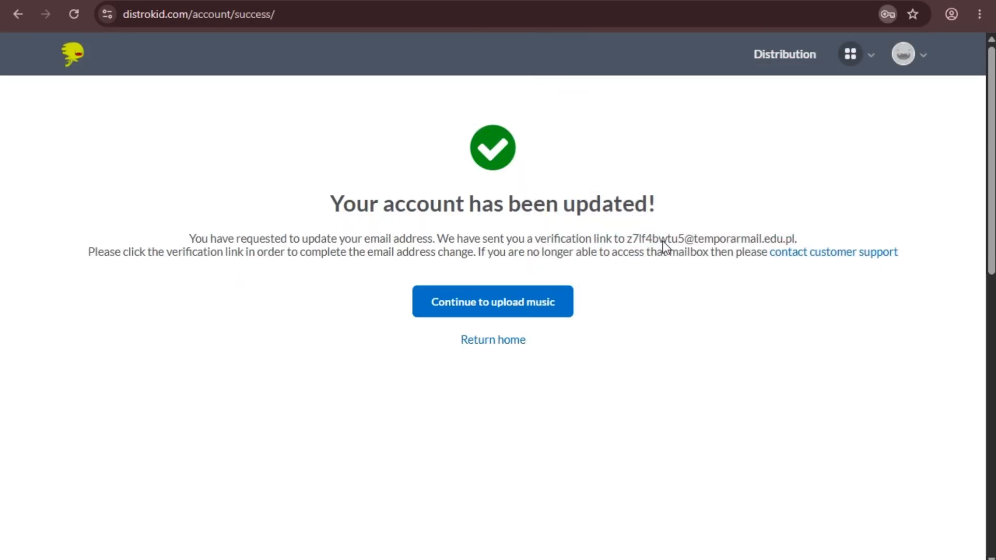
click(904, 53)
Switch to the eTempMail tab and close the full-page vignette ad.
click(648, 6)
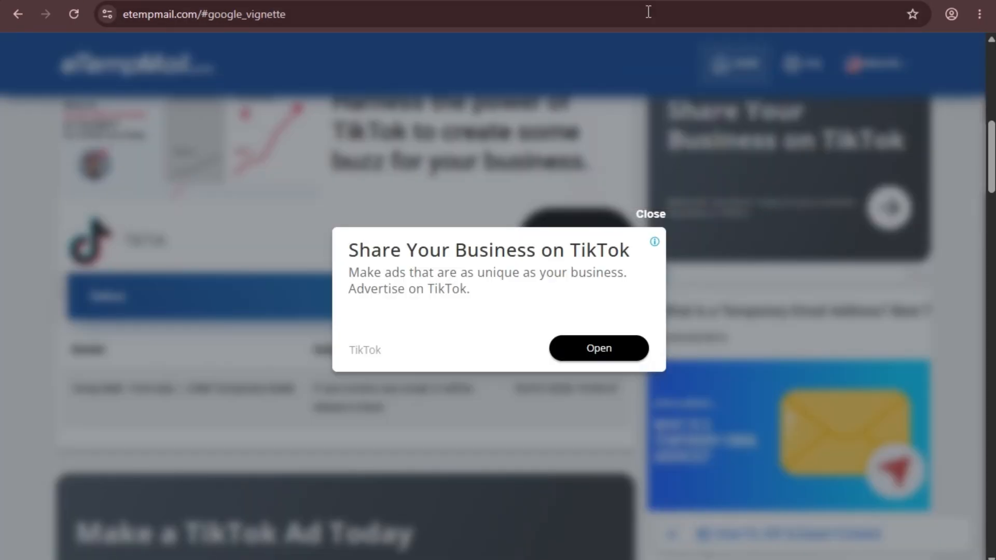
click(649, 213)
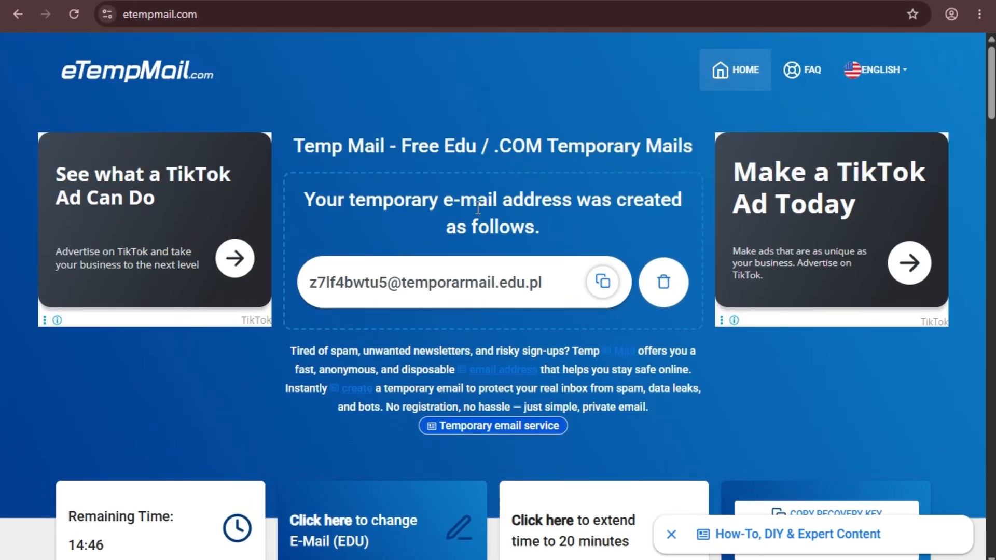
scroll(404, 185, down, 3)
scroll(403, 185, up, 3)
Compare the temporary email address on the page with the one saved in the notes.
drag(310, 285, 548, 284)
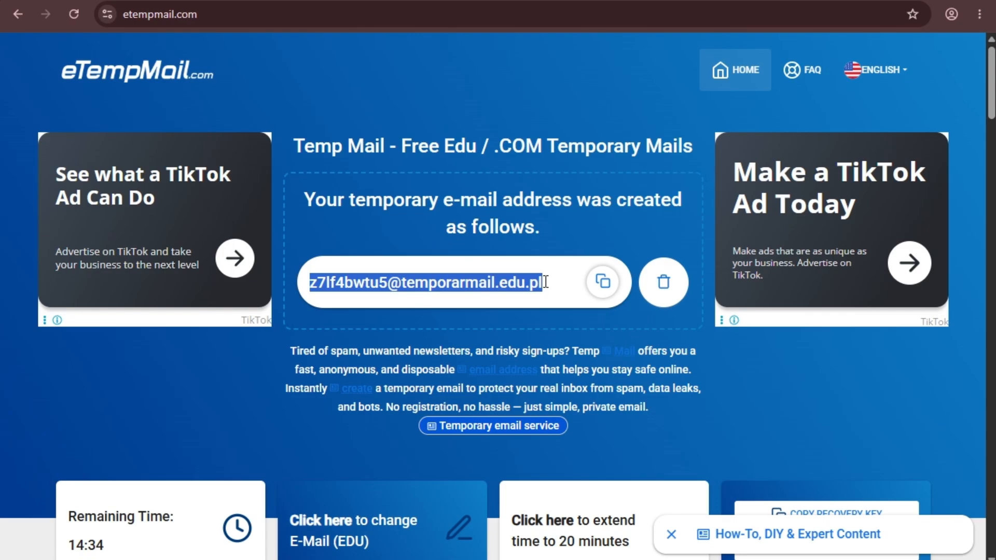
click(514, 280)
drag(311, 284, 545, 284)
click(358, 286)
mouse_move(314, 283)
mouse_down()
mouse_move(544, 282)
mouse_move(299, 282)
mouse_up()
key(alt+Tab)
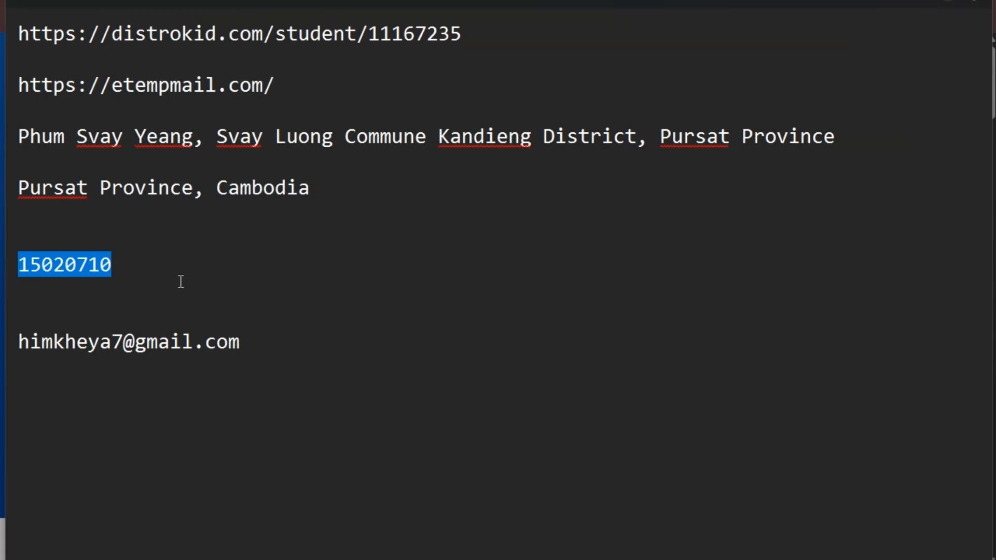
click(145, 292)
triple_click(278, 349)
click(310, 369)
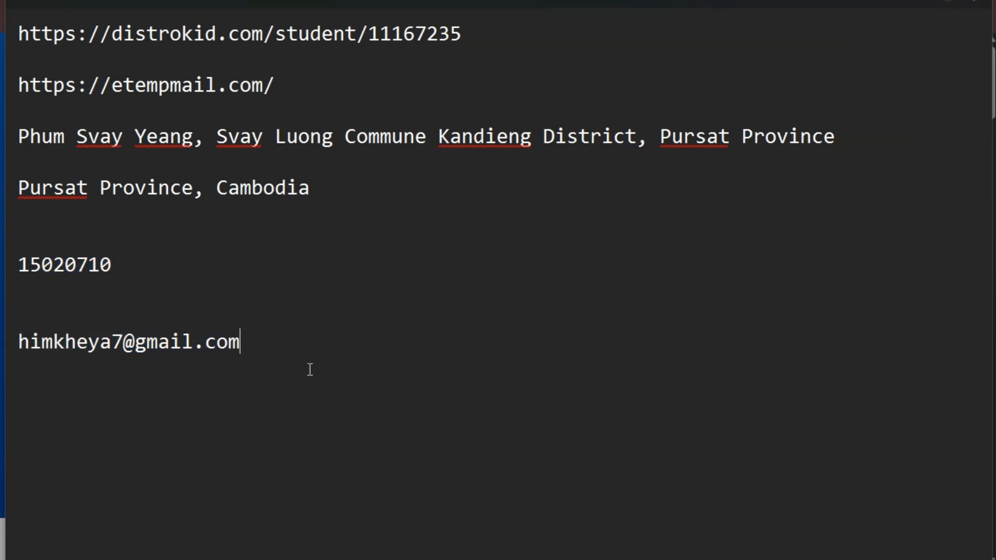
key(alt+Tab)
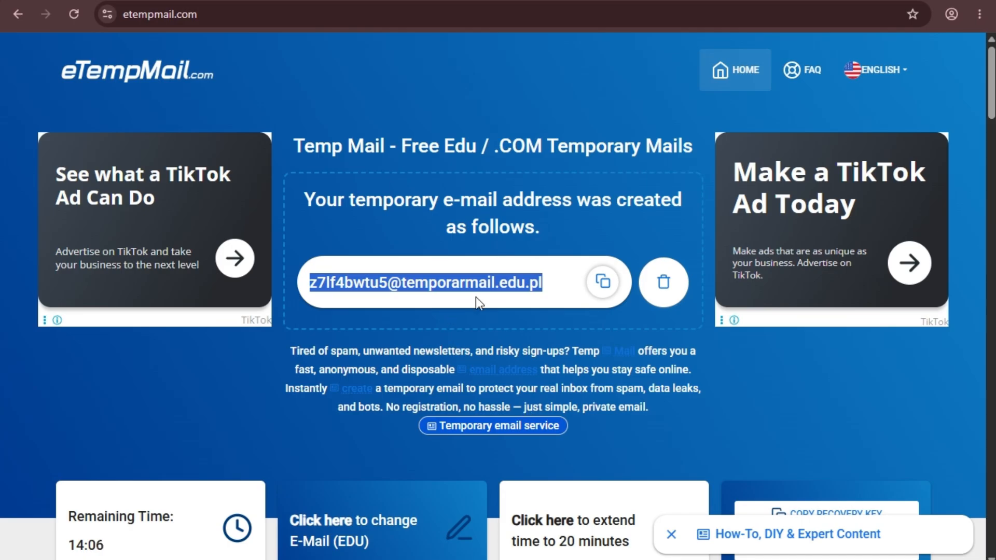
click(362, 301)
scroll(315, 294, down, 6)
Reload the eTempMail page until DistroKid's email-change message shows in the Inbox.
scroll(315, 295, down, 6)
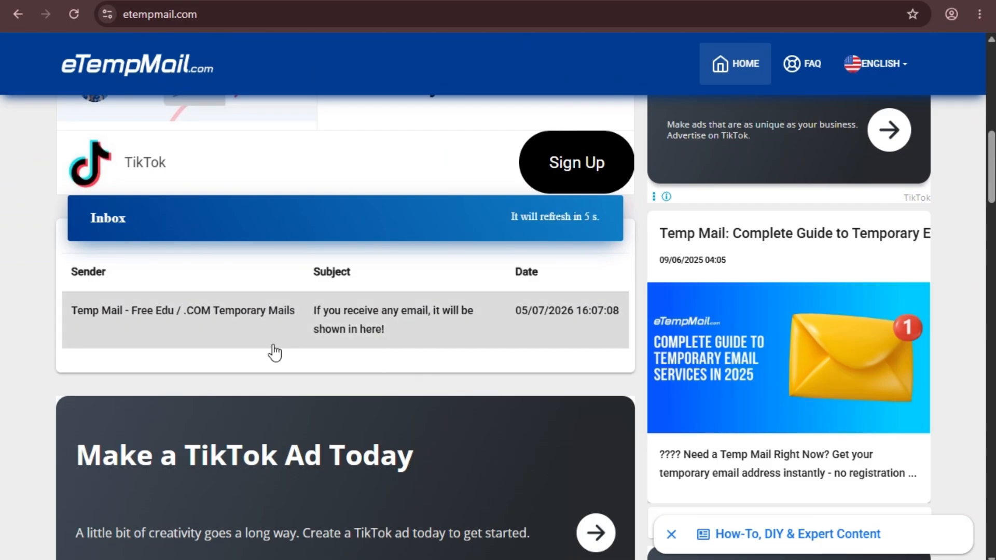
scroll(347, 306, down, 3)
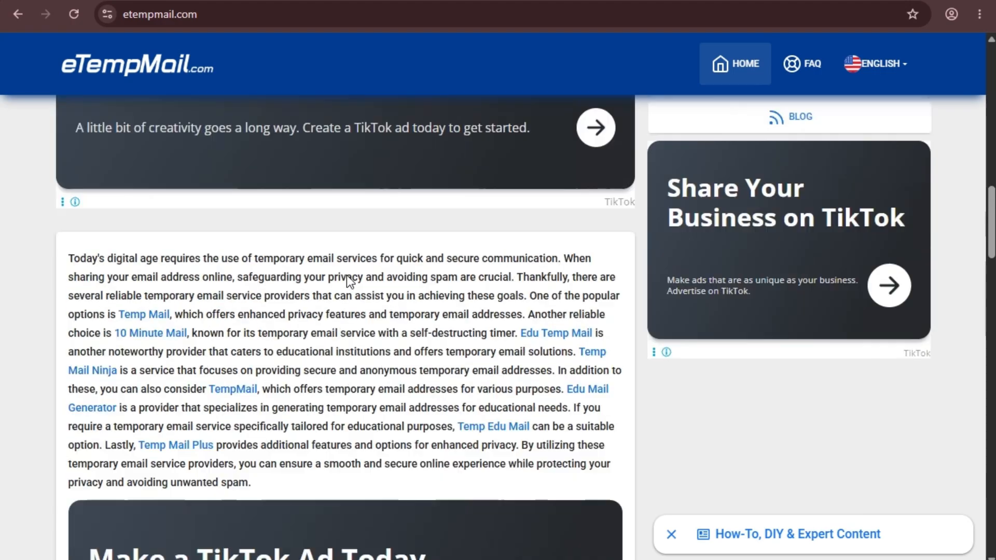
scroll(344, 267, up, 3)
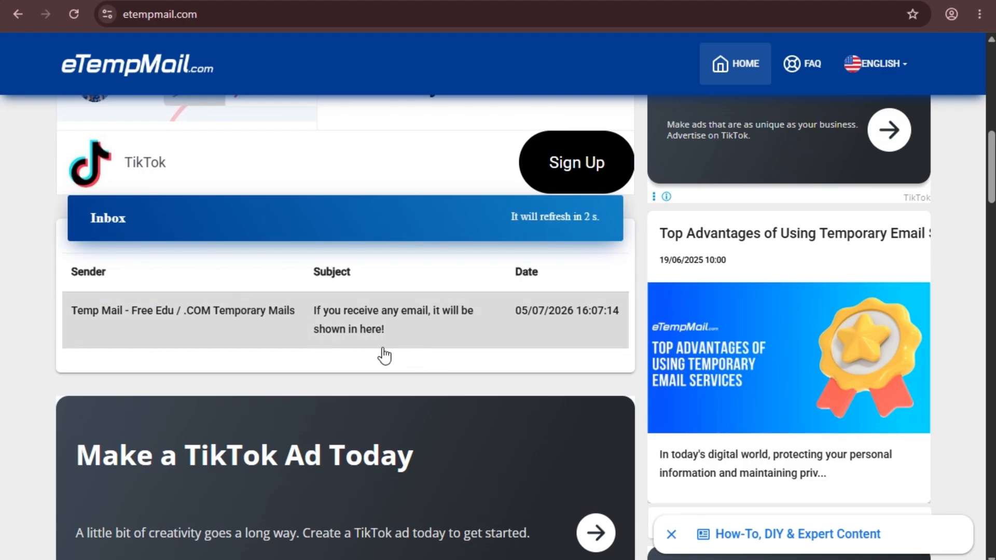
right_click(343, 321)
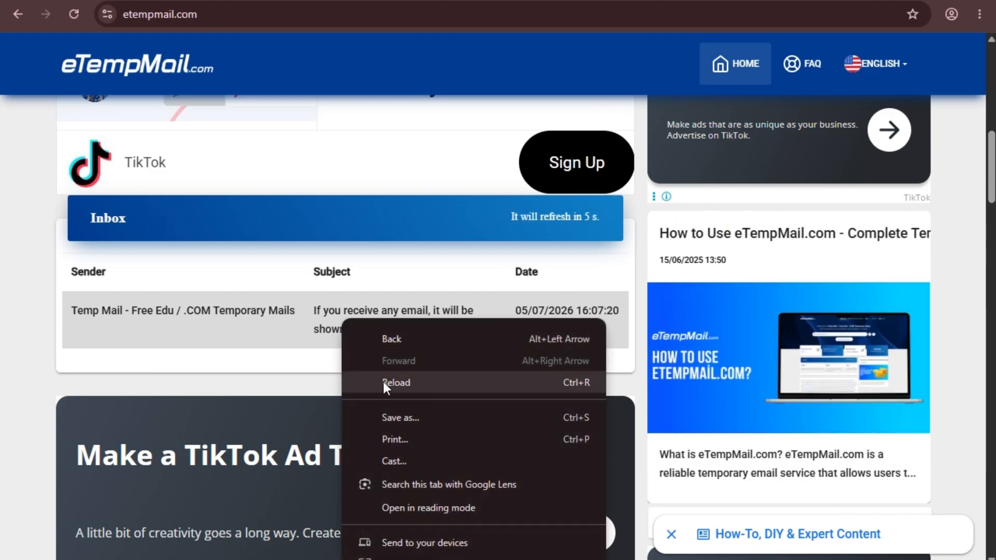
click(410, 383)
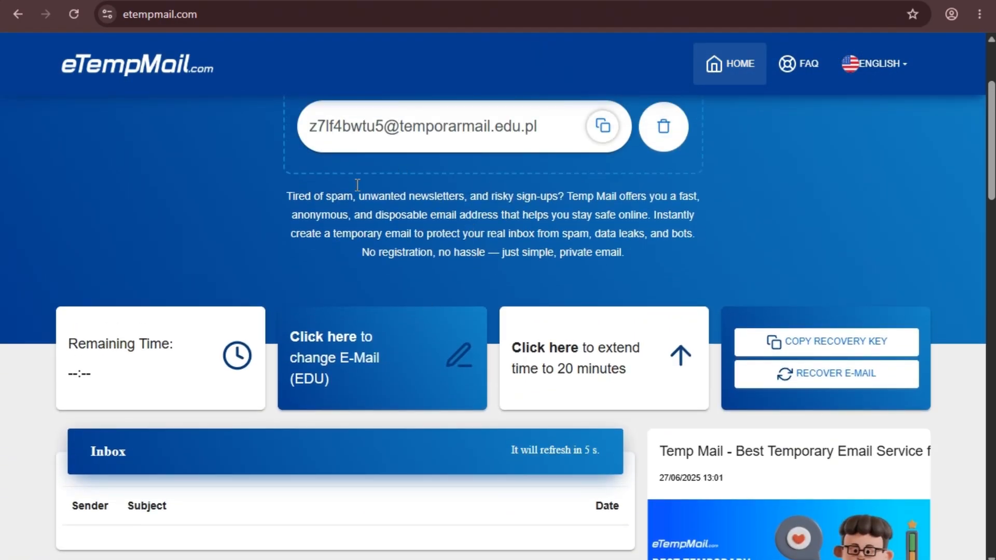
scroll(366, 226, down, 6)
scroll(216, 291, up, 3)
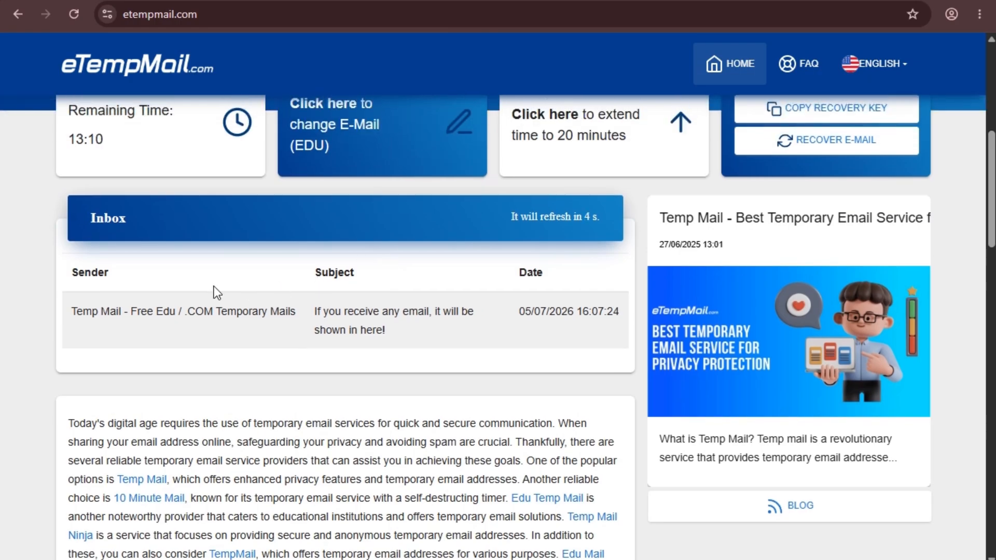
scroll(335, 311, down, 5)
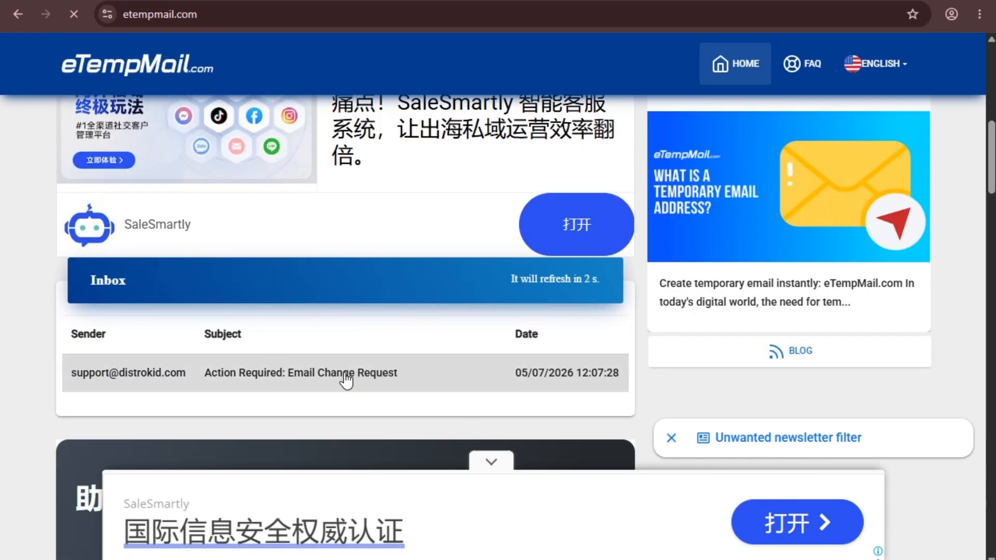
Open the 'Action Required: Email Change Request' message and follow its distrokid.com/account/verify link.
click(344, 372)
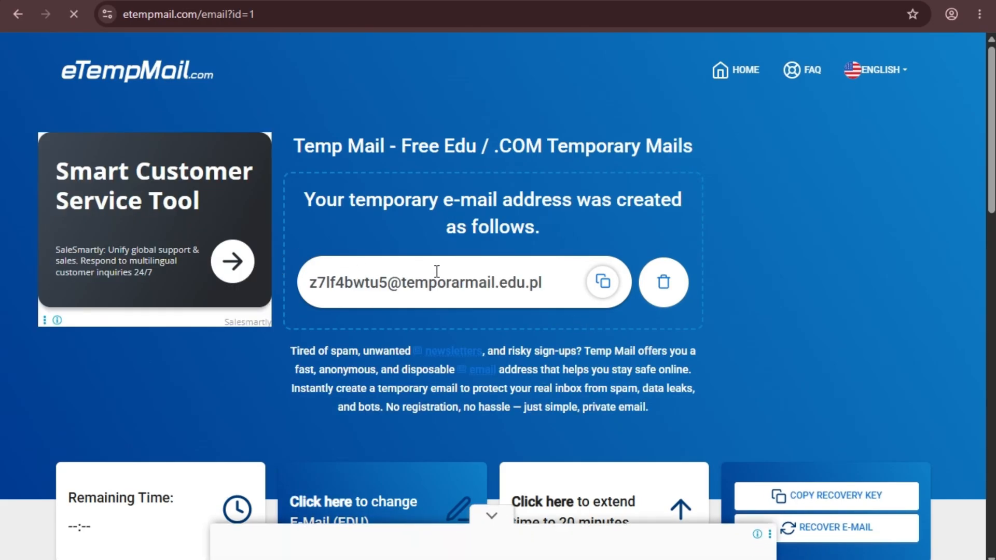
scroll(435, 237, down, 8)
scroll(373, 264, down, 5)
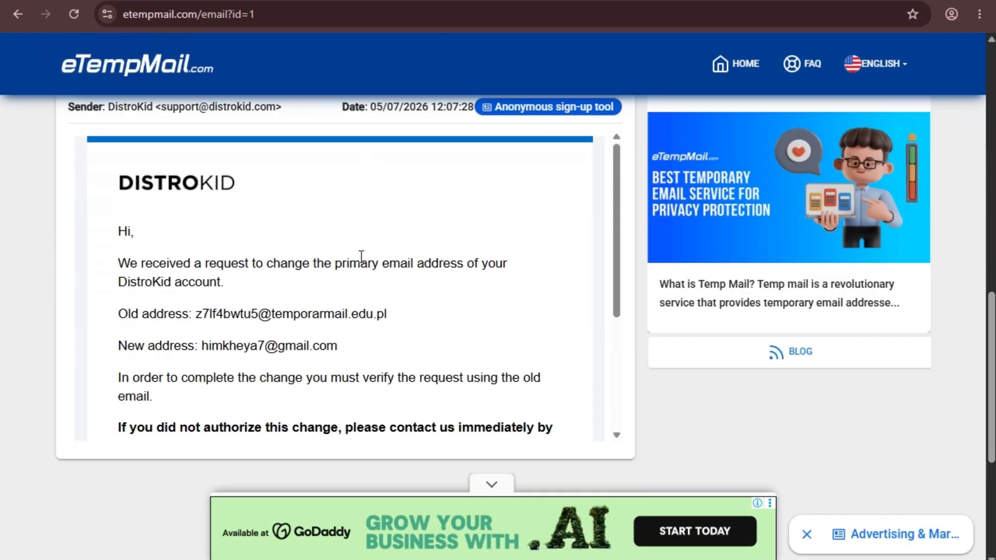
scroll(361, 256, down, 1)
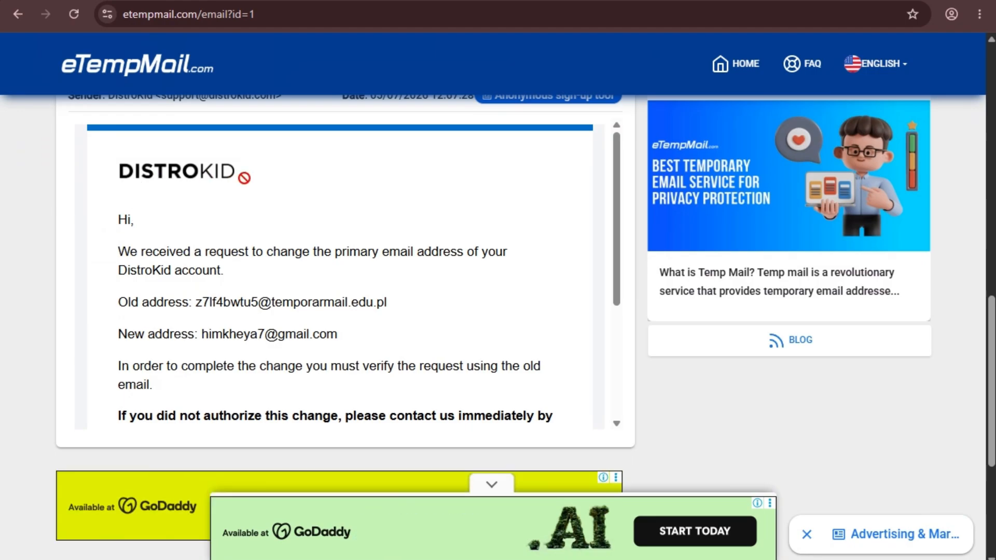
scroll(284, 275, down, 1)
scroll(284, 275, down, 4)
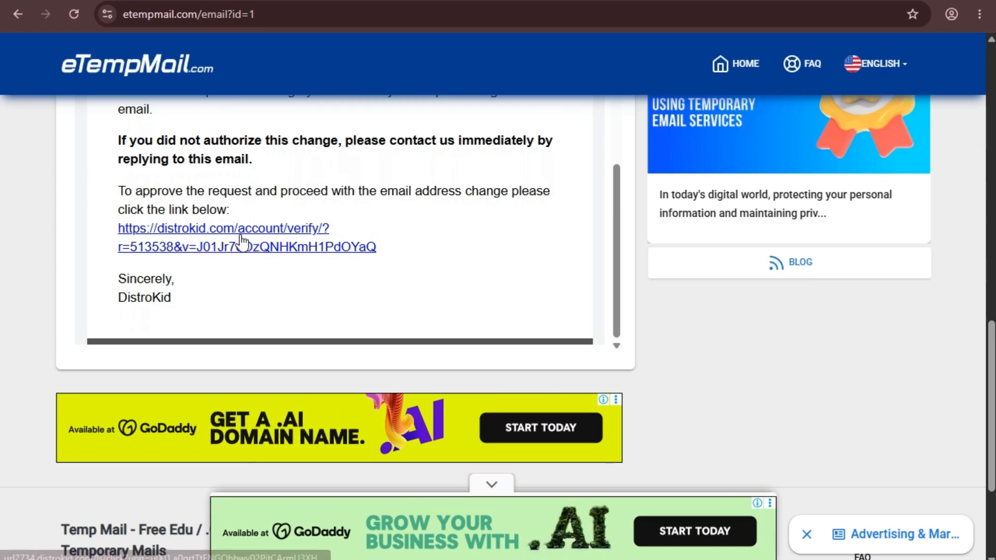
scroll(297, 271, up, 2)
scroll(297, 271, down, 2)
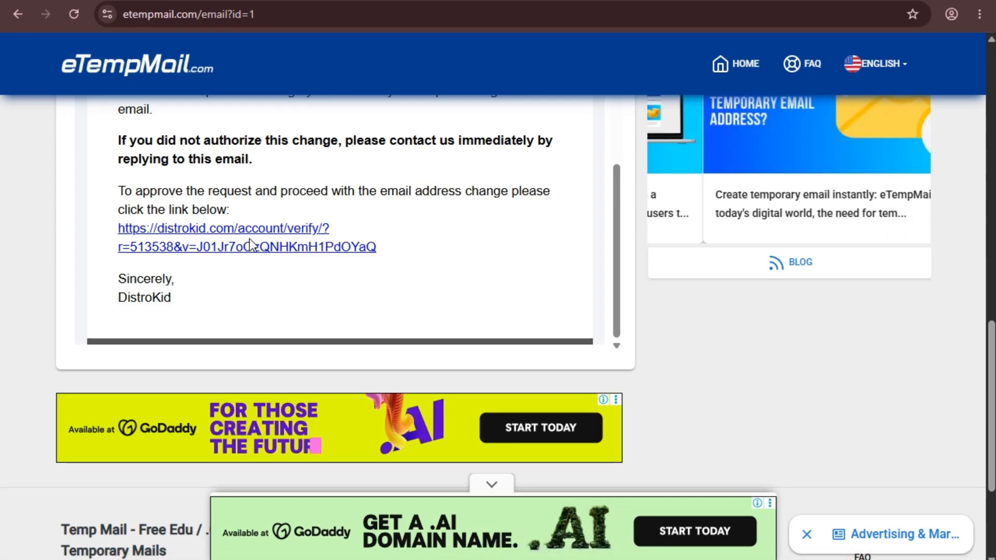
click(255, 244)
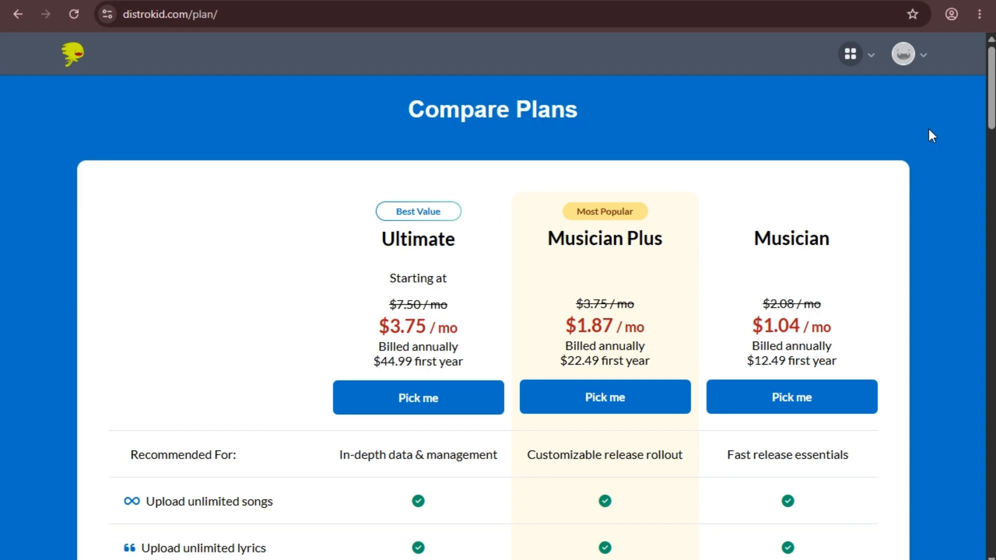
Go to the Account settings page from the avatar menu.
click(908, 58)
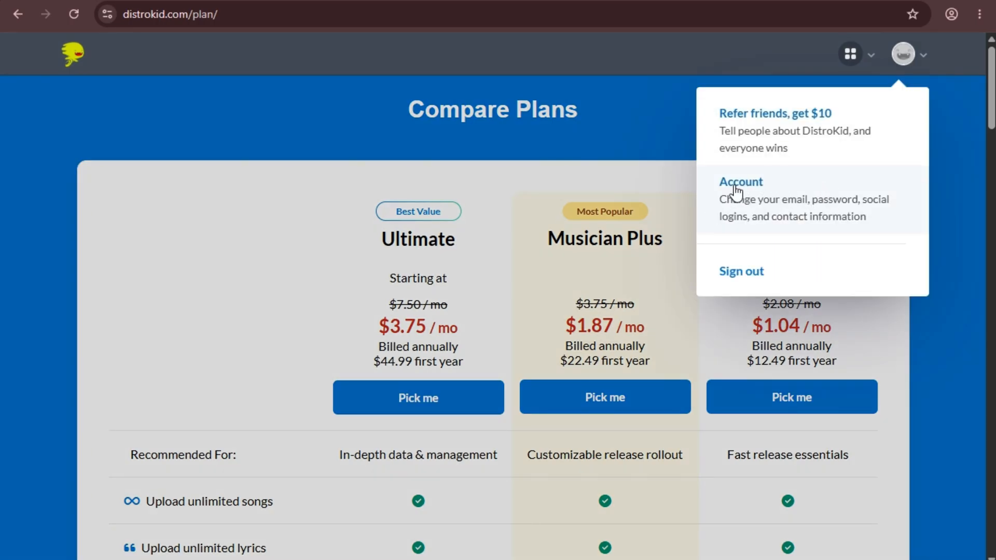
right_click(754, 192)
key(Escape)
click(746, 189)
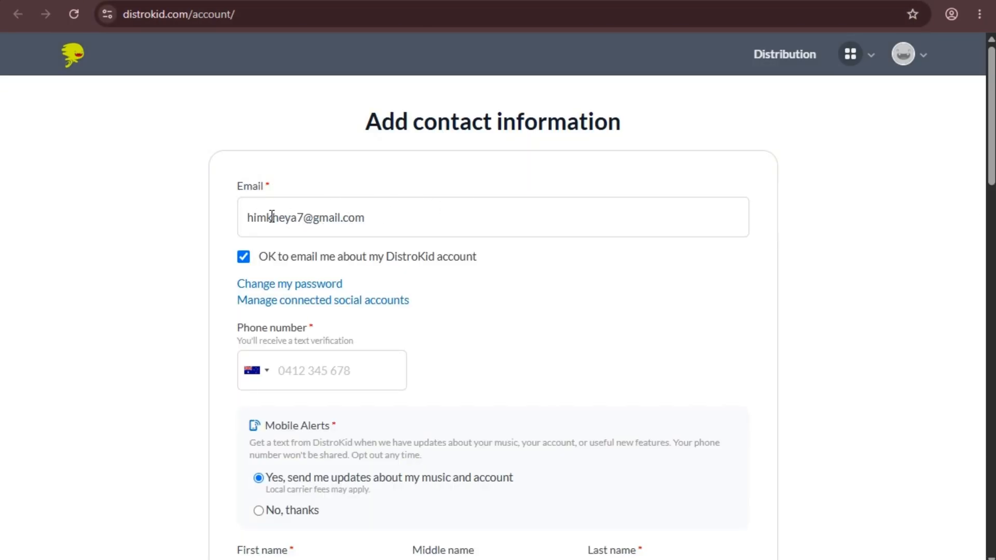
Verify the Email field shows the new address, then return to the Compare Plans tab.
drag(377, 217, 215, 216)
click(400, 218)
drag(400, 218, 199, 227)
scroll(357, 224, down, 4)
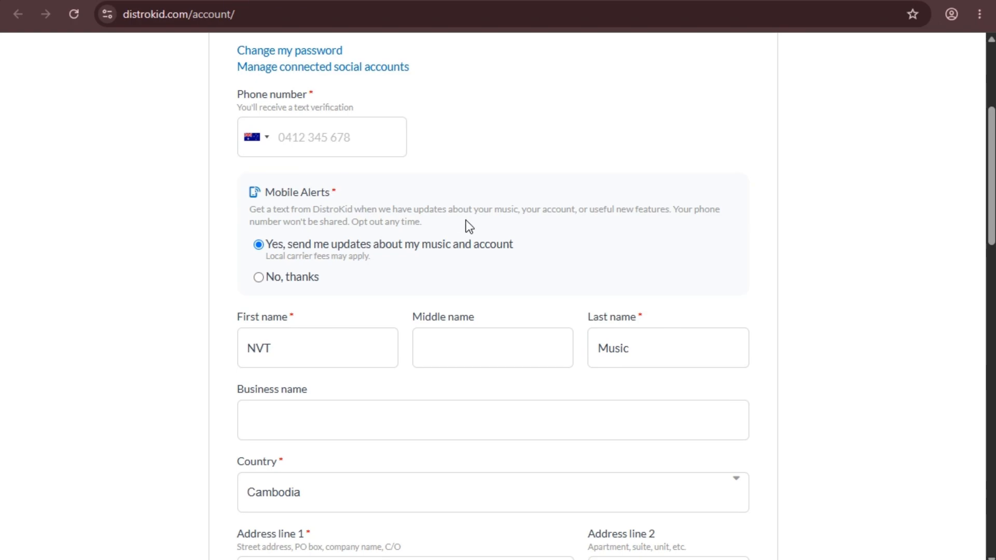
scroll(465, 222, down, 7)
scroll(390, 231, up, 10)
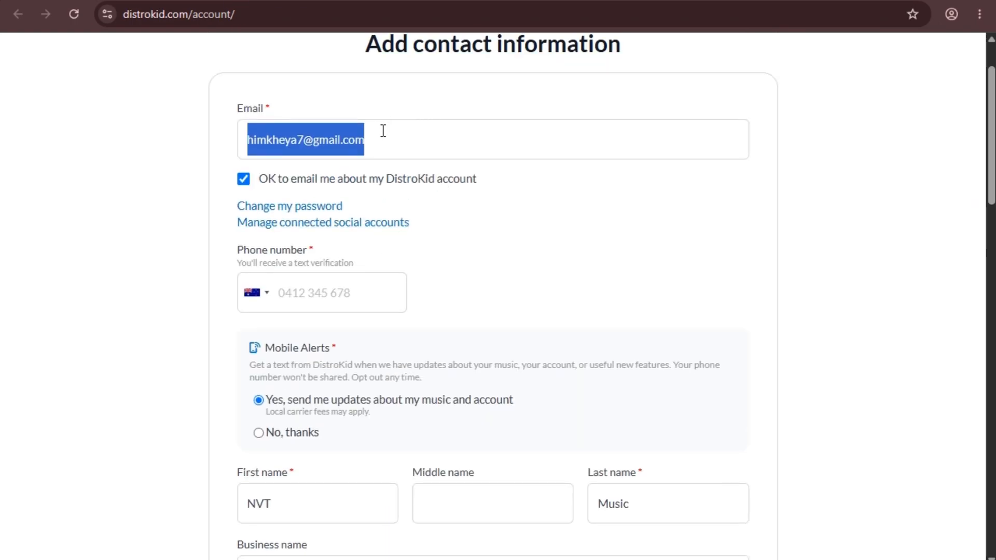
drag(415, 142, 217, 141)
drag(479, 135, 228, 138)
click(402, 140)
drag(439, 139, 242, 150)
click(480, 145)
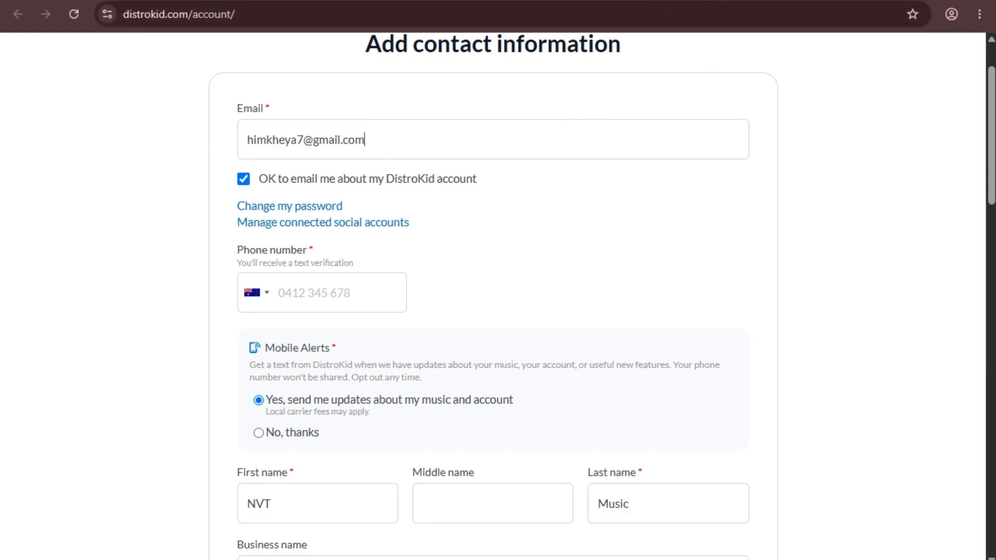
click(736, 1)
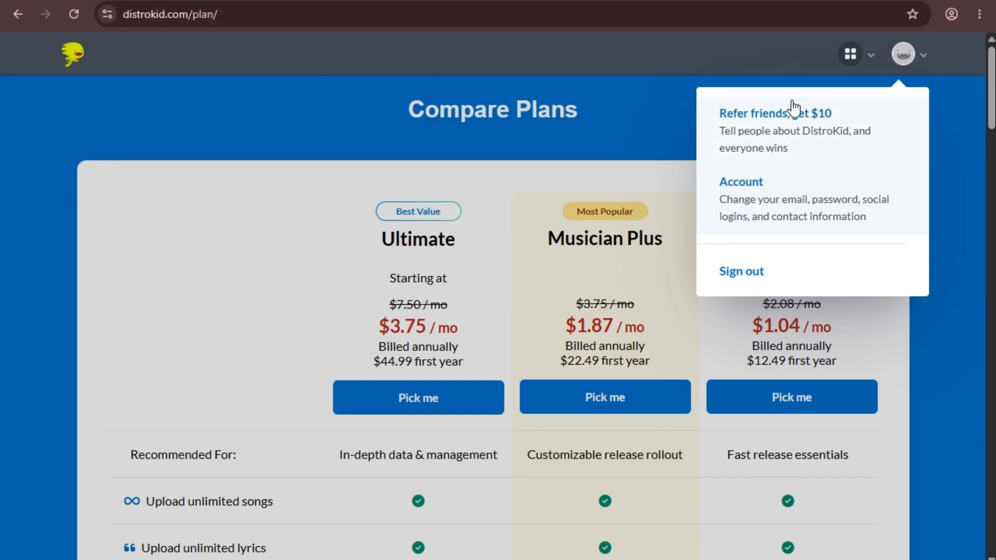
Close the account menu and check the Musician plan's $12.49 first-year price.
click(667, 109)
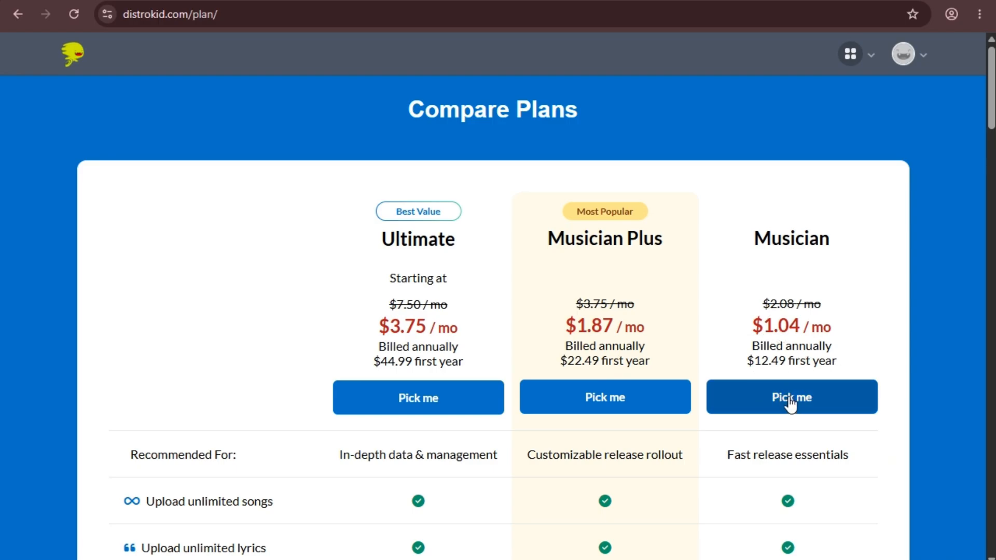
drag(755, 360, 781, 361)
click(767, 359)
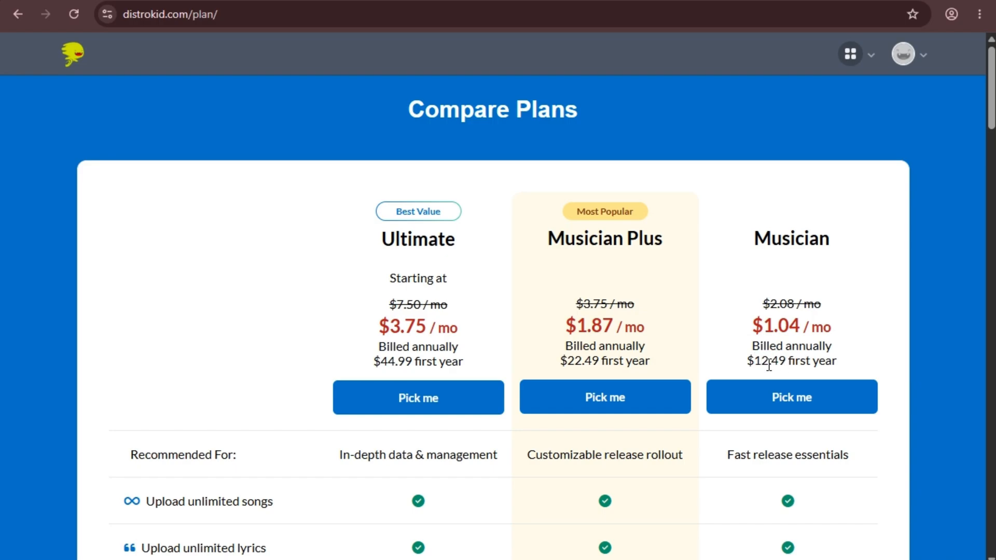
click(790, 409)
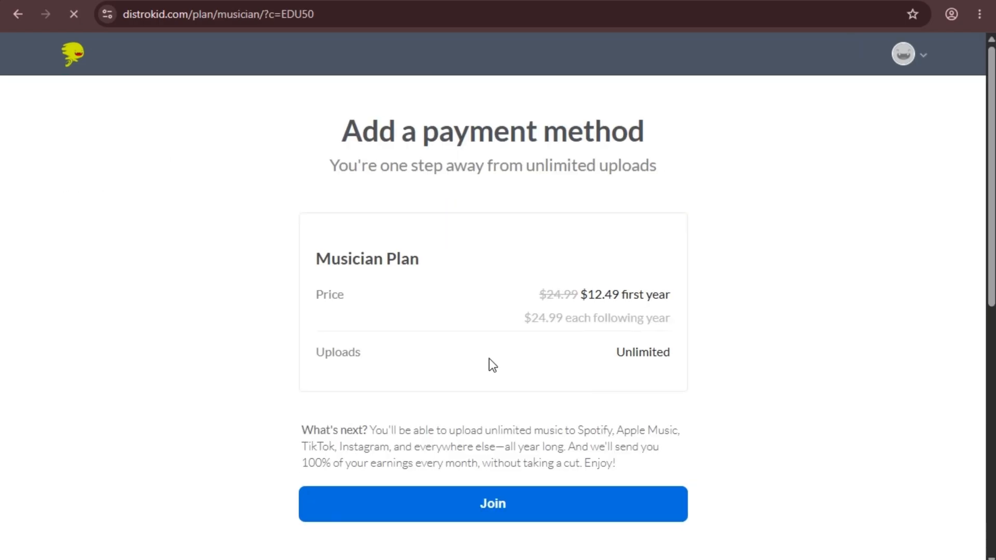
scroll(410, 295, down, 4)
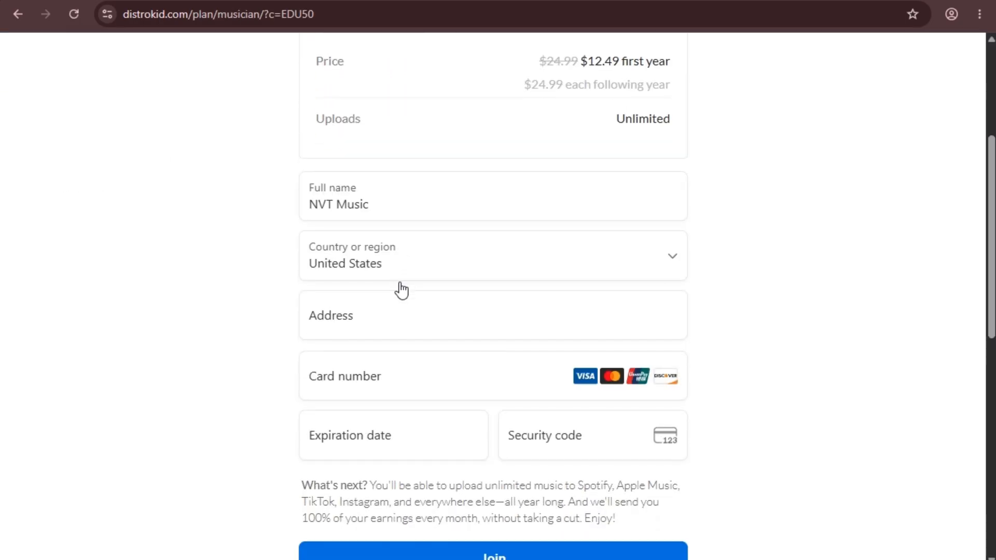
scroll(284, 170, up, 1)
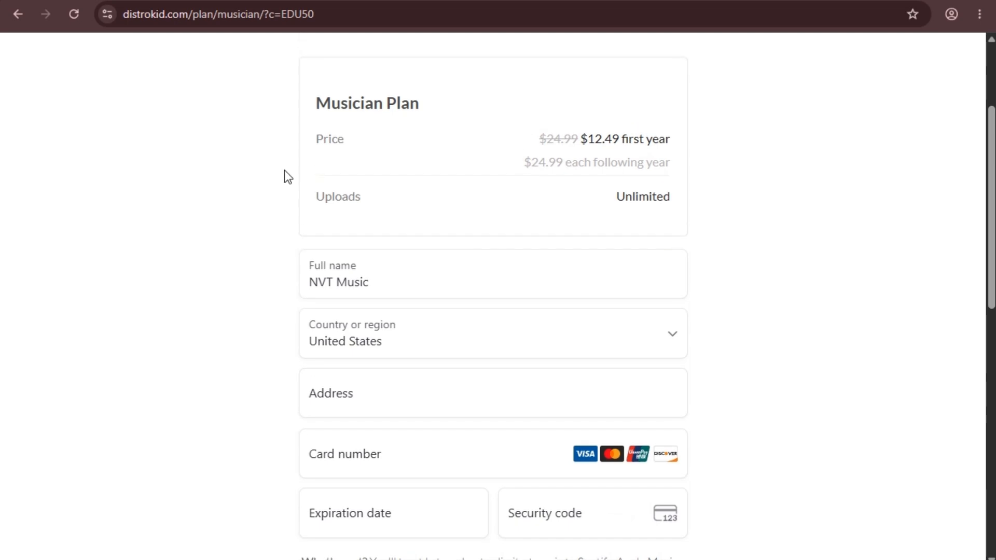
scroll(349, 210, up, 2)
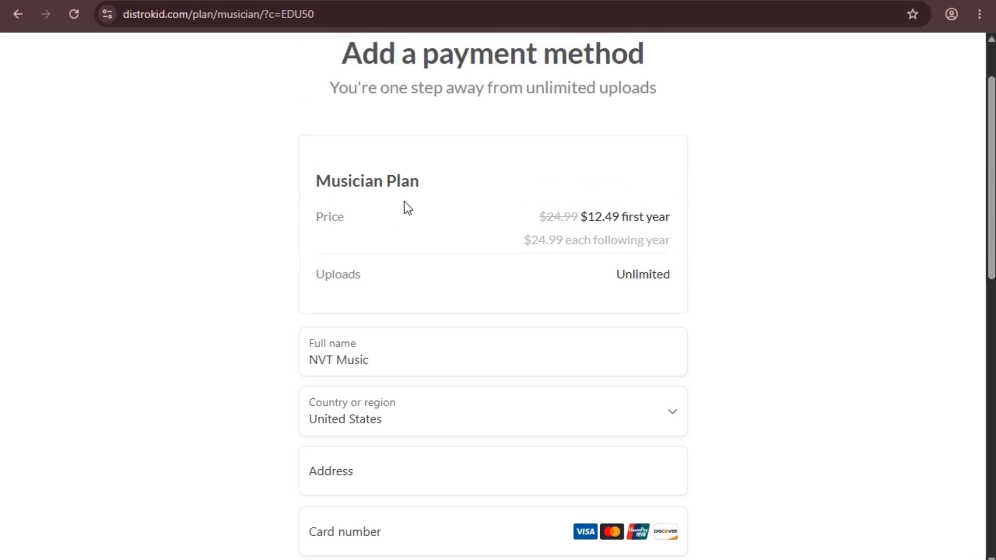
scroll(398, 175, up, 2)
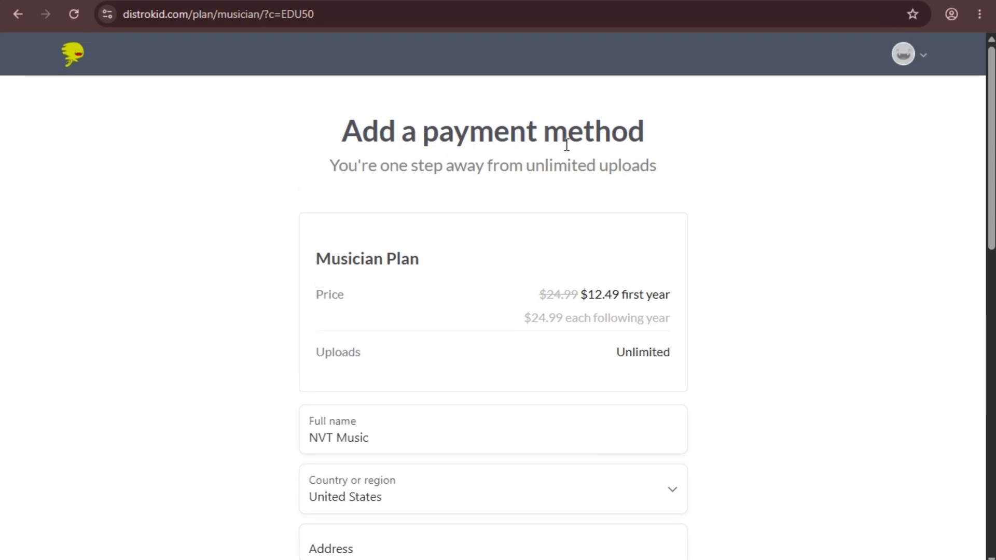
scroll(566, 145, down, 5)
scroll(415, 189, up, 2)
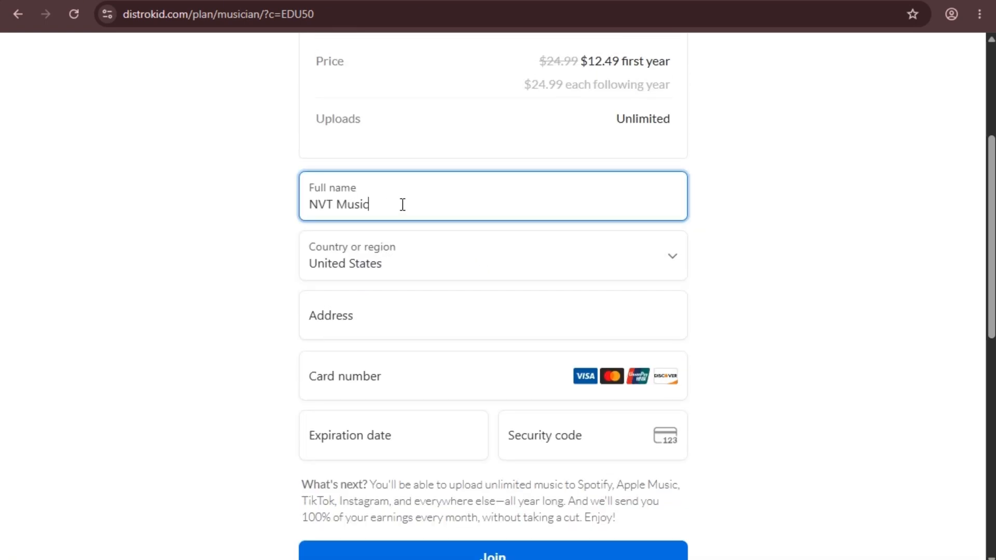
key(ctrl+a)
drag(390, 205, 303, 204)
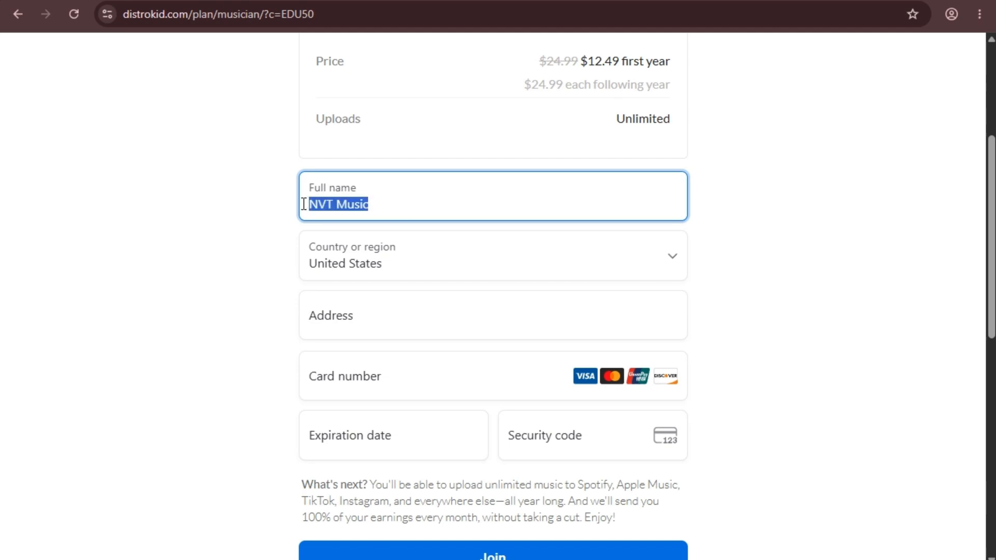
click(410, 207)
drag(427, 197, 309, 200)
click(385, 204)
drag(412, 205, 288, 210)
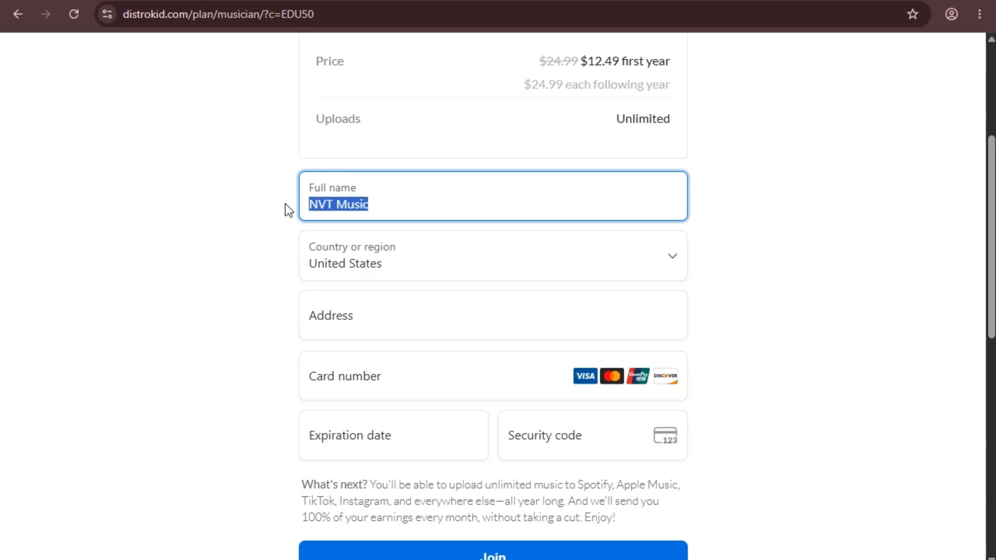
click(400, 205)
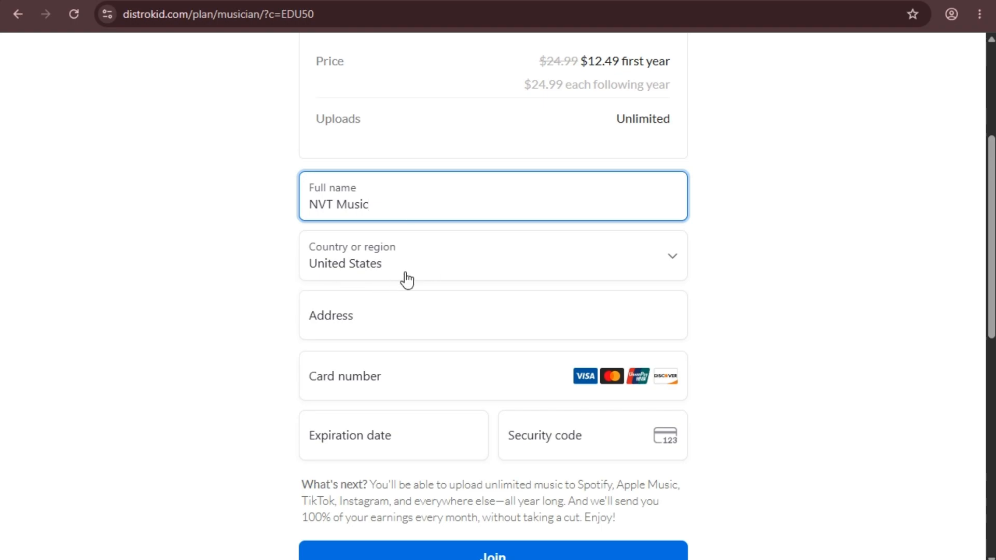
Change Country or region to Cambodia and select the existing Full name for replacement.
click(425, 268)
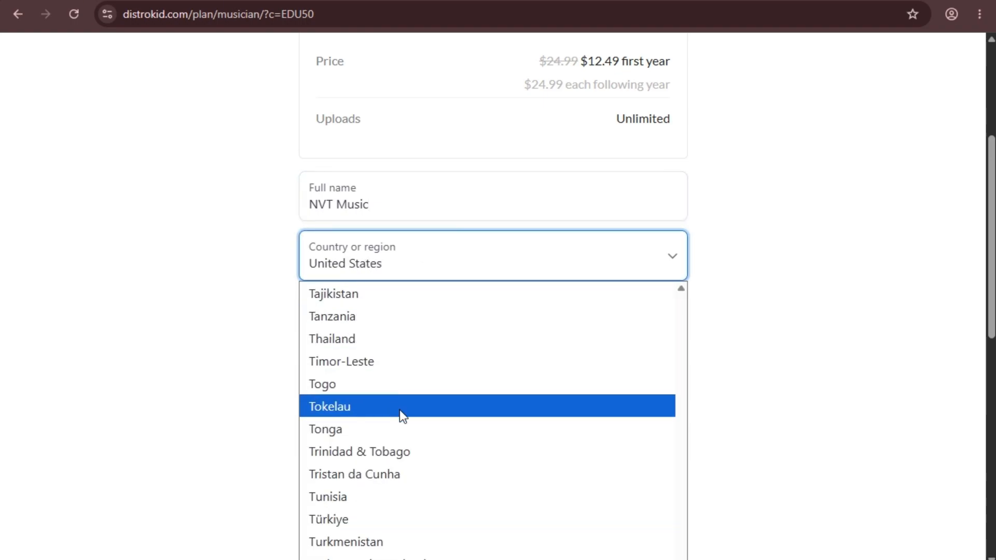
scroll(332, 363, down, 5)
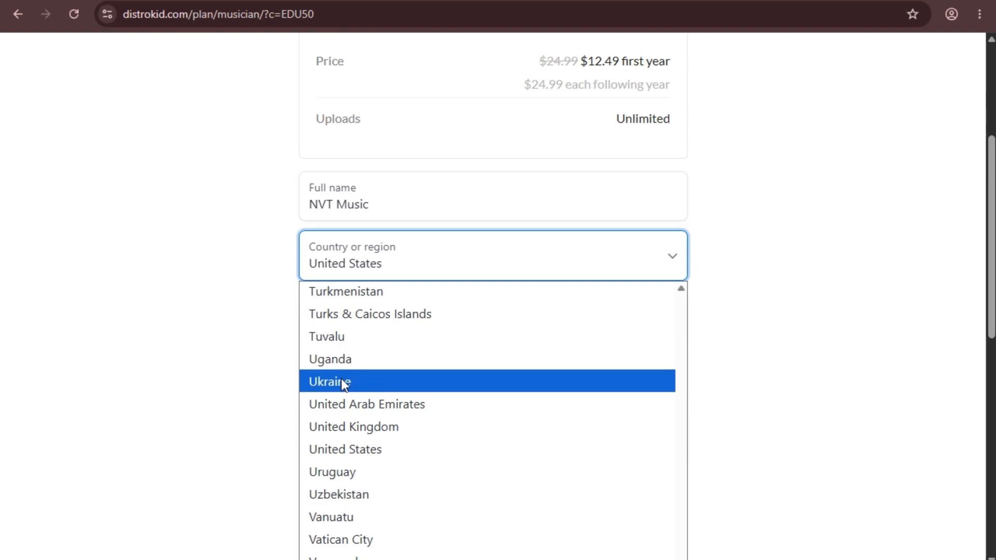
scroll(359, 456, up, 6)
scroll(372, 389, up, 10)
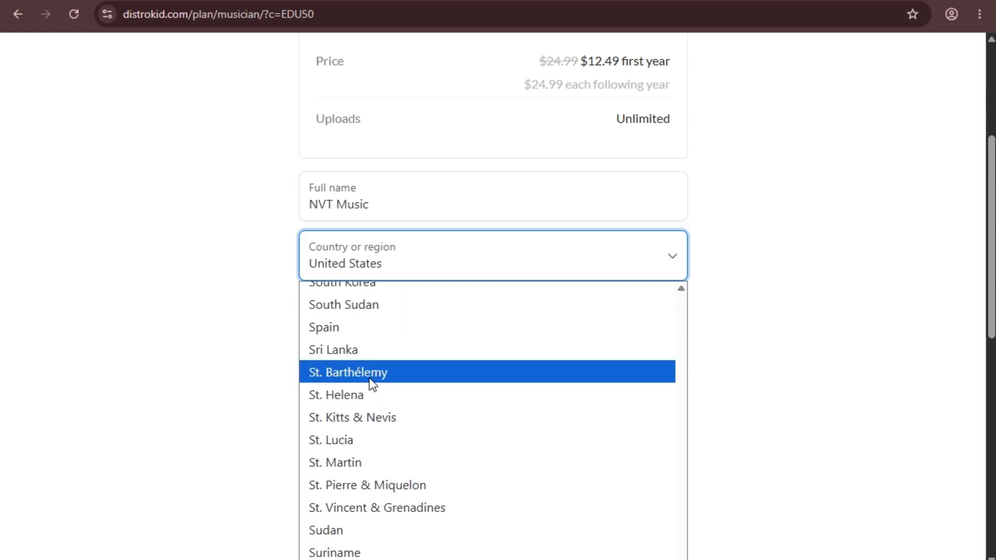
scroll(373, 382, up, 6)
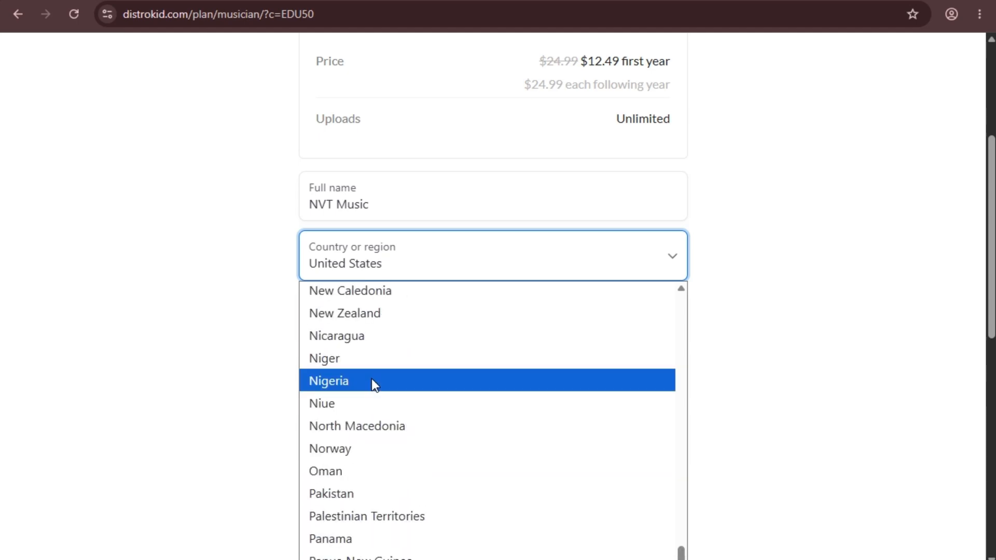
scroll(373, 382, up, 3)
scroll(383, 361, up, 14)
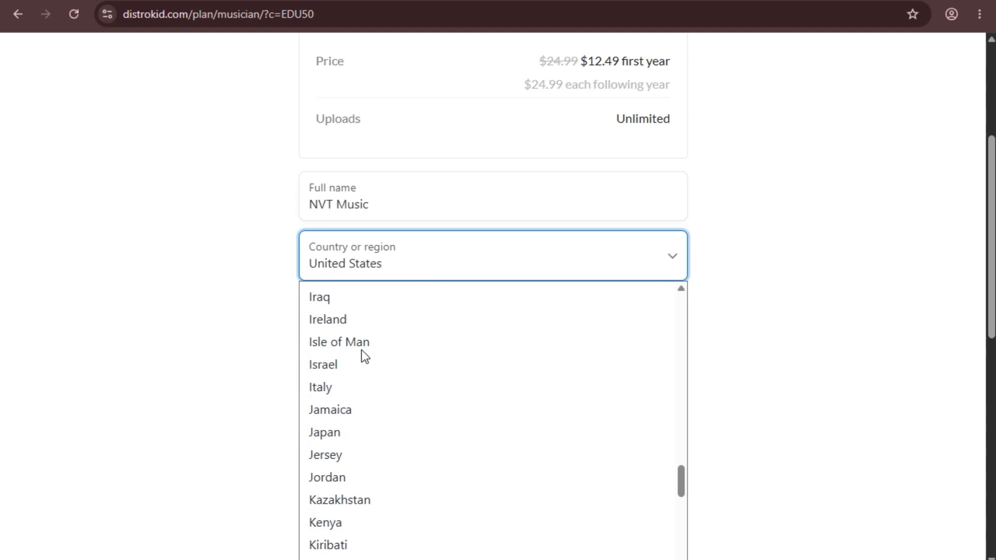
scroll(365, 356, up, 20)
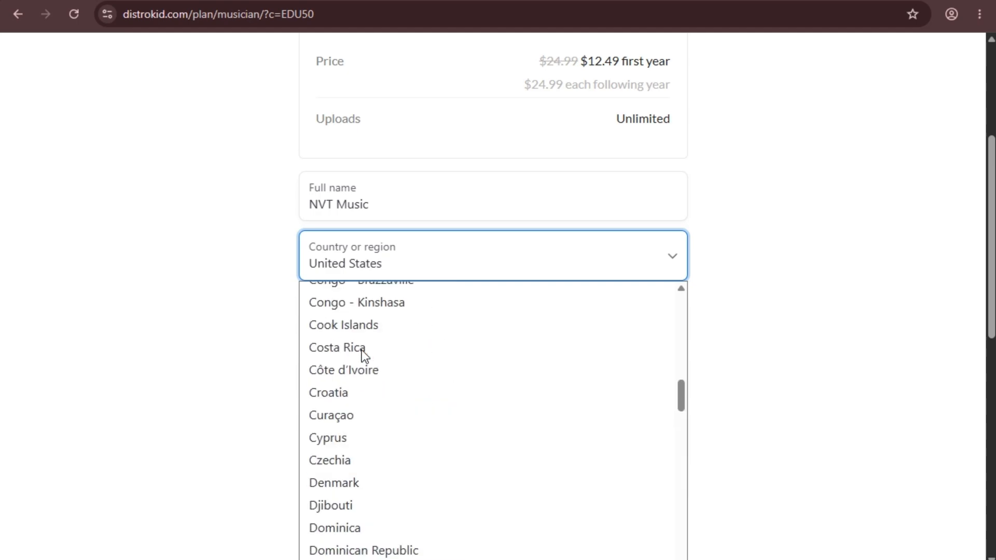
scroll(364, 356, down, 10)
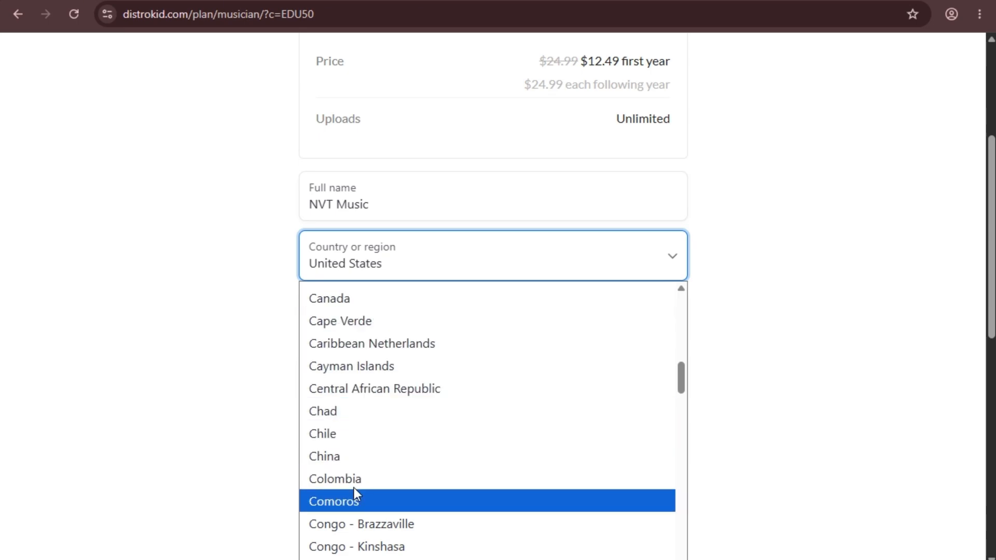
scroll(338, 335, up, 3)
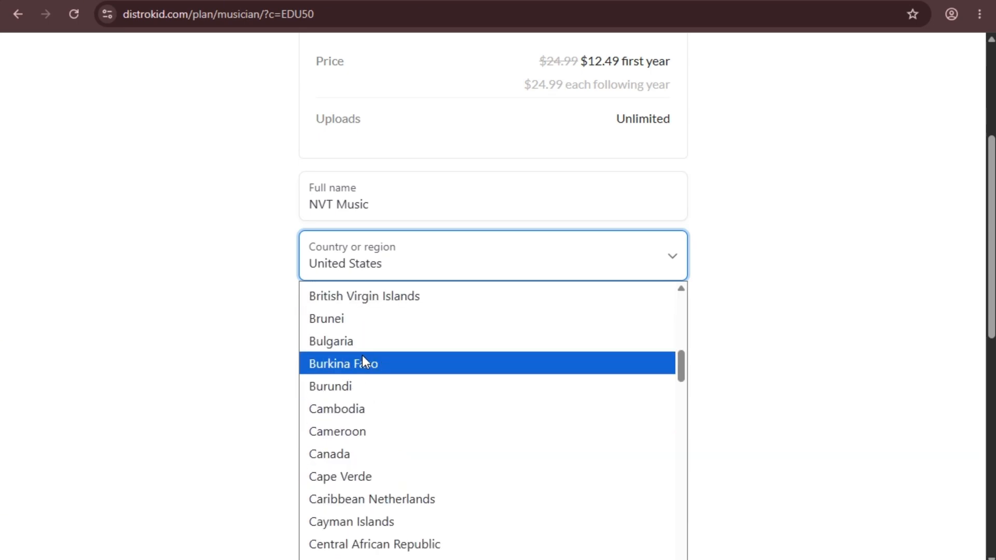
click(351, 413)
click(390, 209)
drag(406, 207, 274, 212)
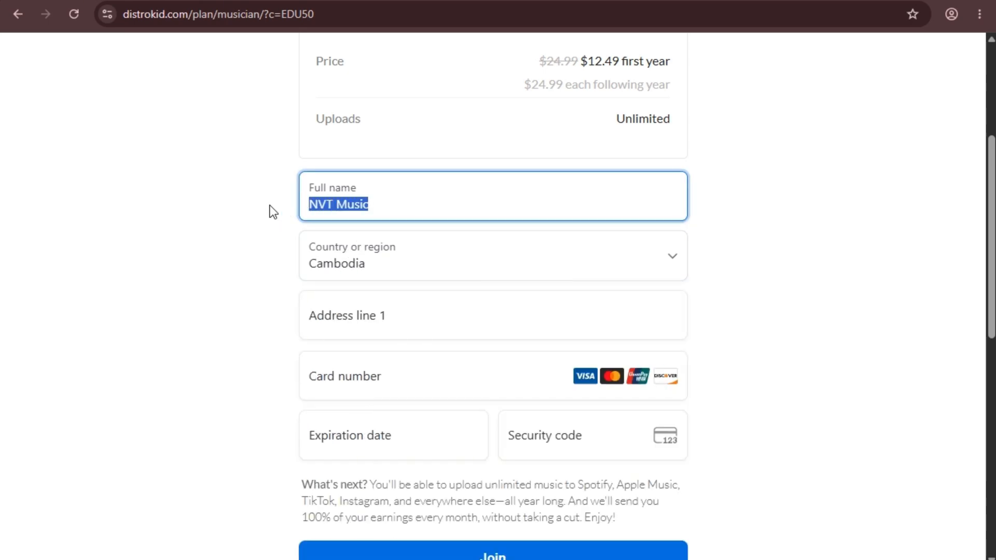
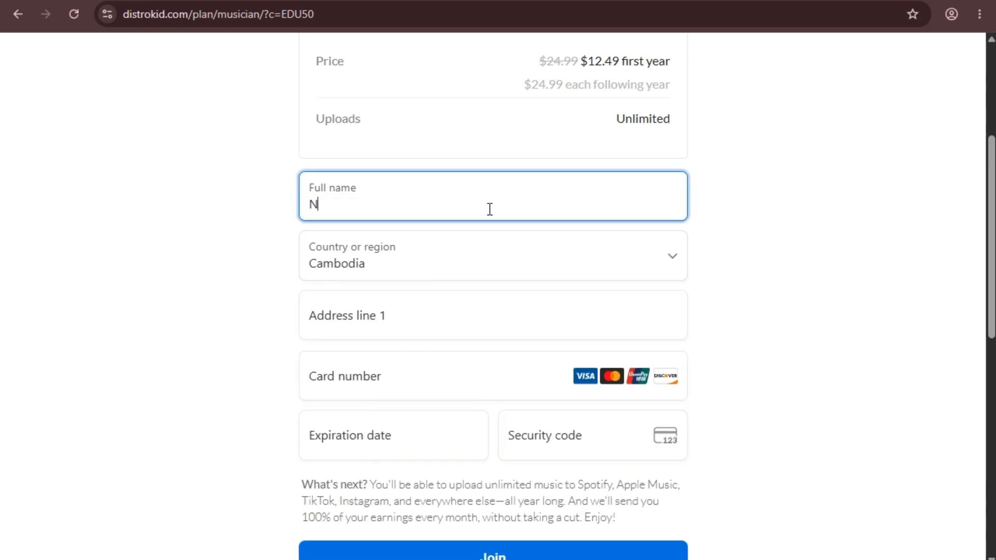
Enter the cardholder's full name and paste the saved street address into Address line 1.
click(356, 316)
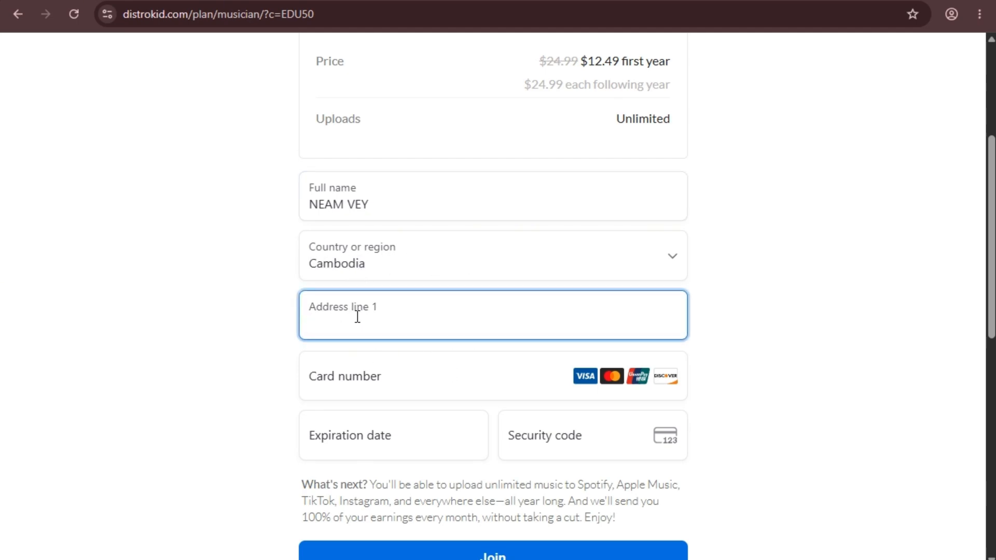
key(alt+Tab)
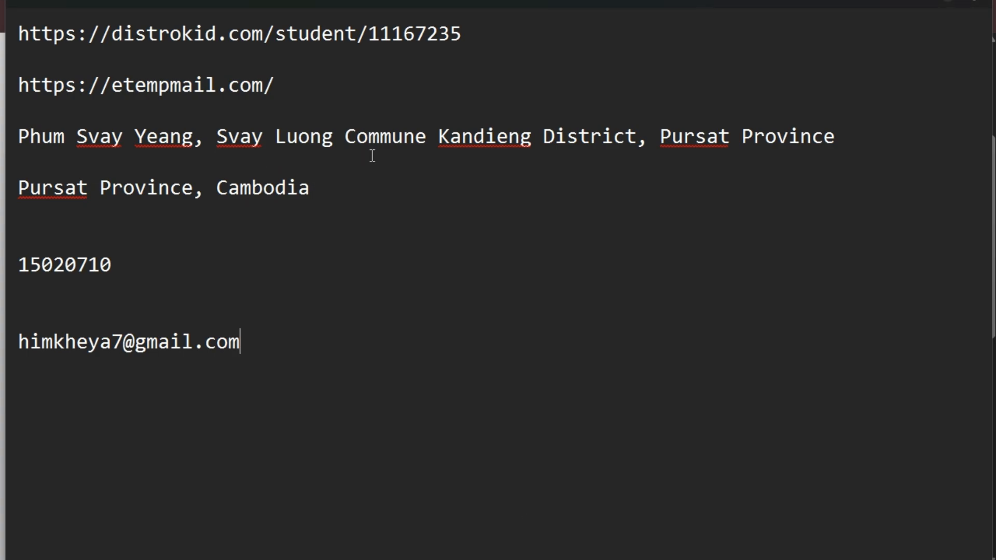
drag(835, 137, 2, 137)
key(ctrl+c)
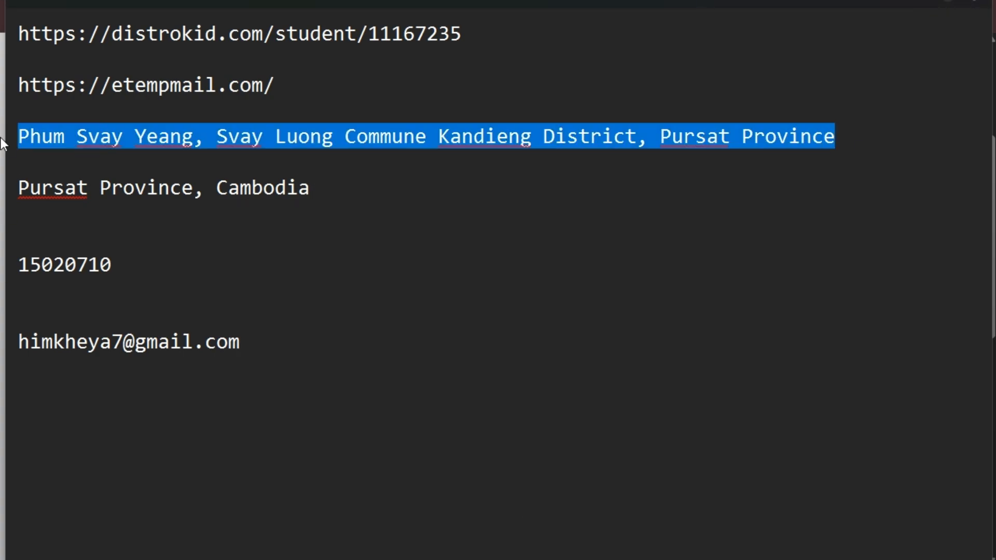
key(alt+Tab)
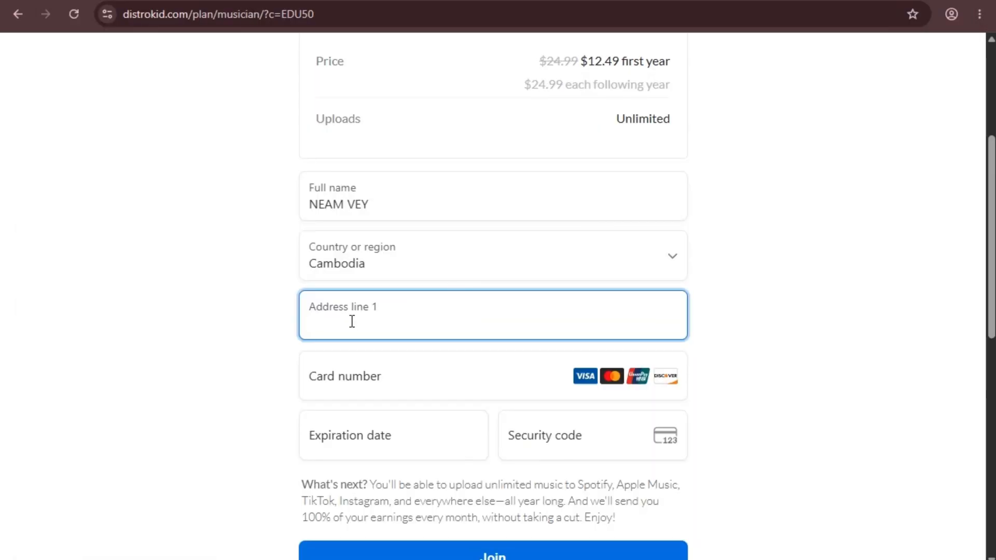
key(ctrl+v)
Copy the province and country line from the notes into Address line 2.
scroll(369, 237, down, 3)
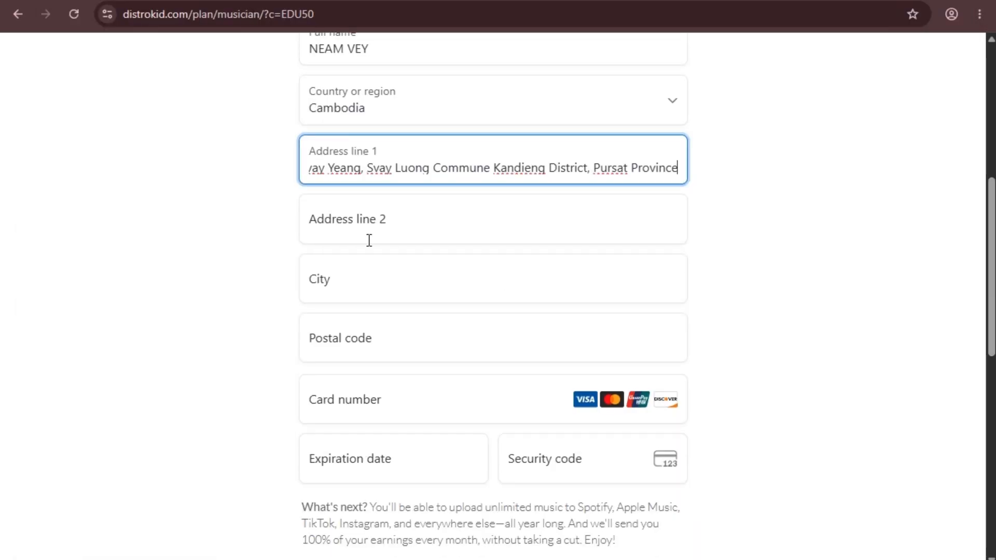
click(365, 228)
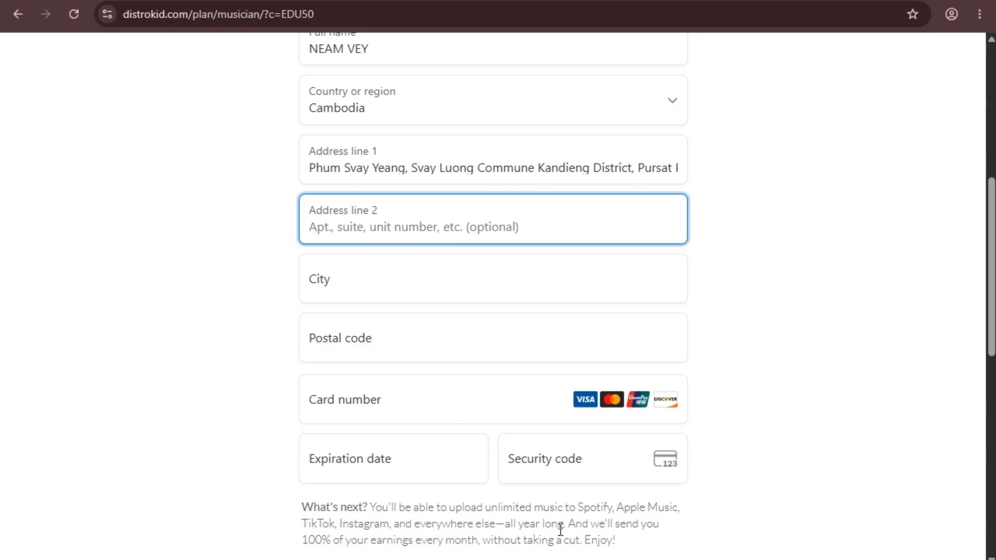
key(alt+Tab)
click(306, 189)
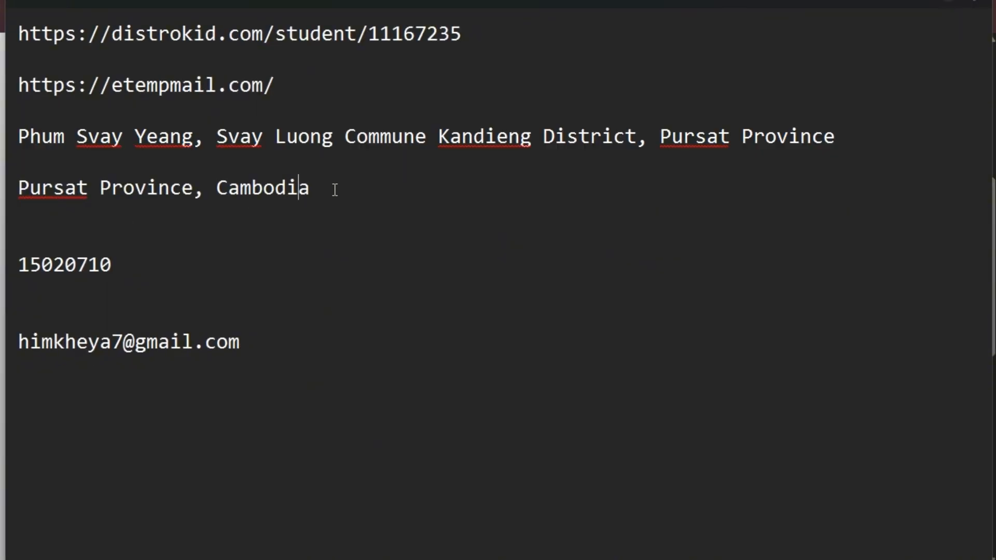
drag(317, 189, 2, 188)
key(ctrl+c)
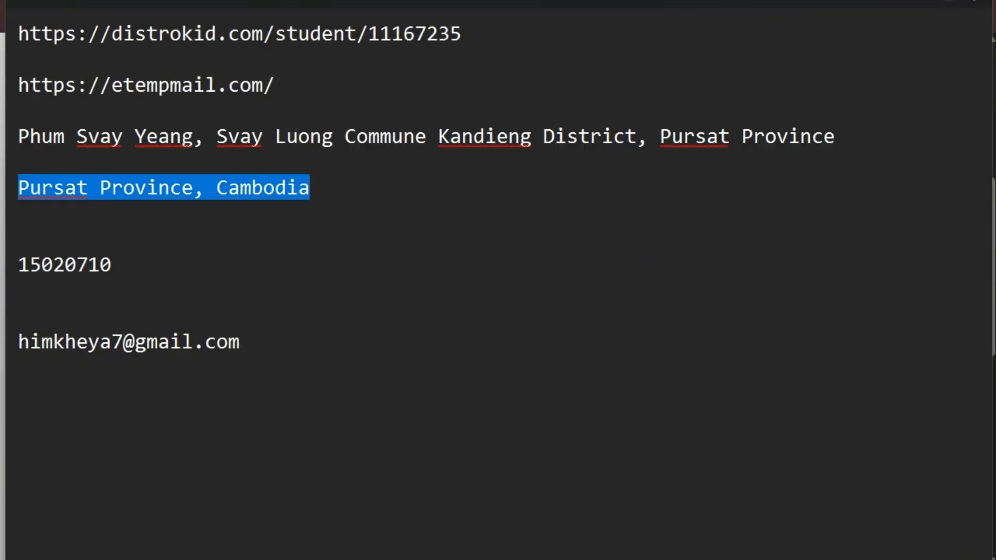
key(alt+Tab)
key(ctrl+v)
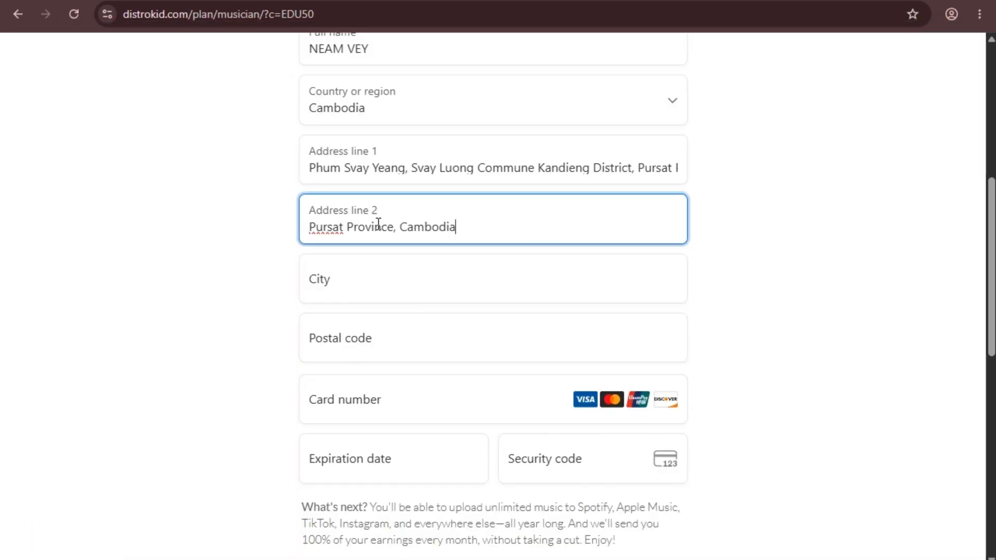
Copy the province name from Address line 2 into the City field.
click(318, 284)
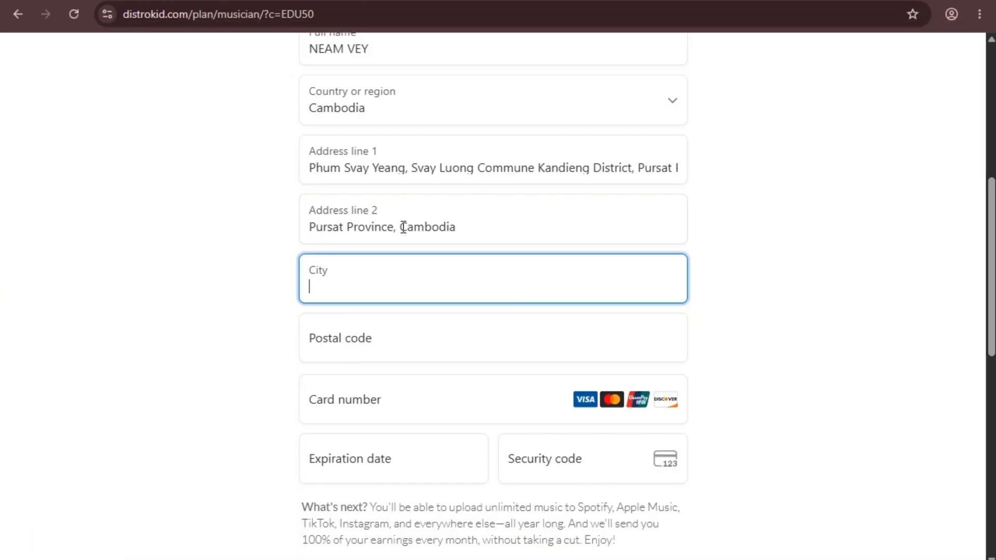
drag(397, 228, 270, 226)
key(ctrl+c)
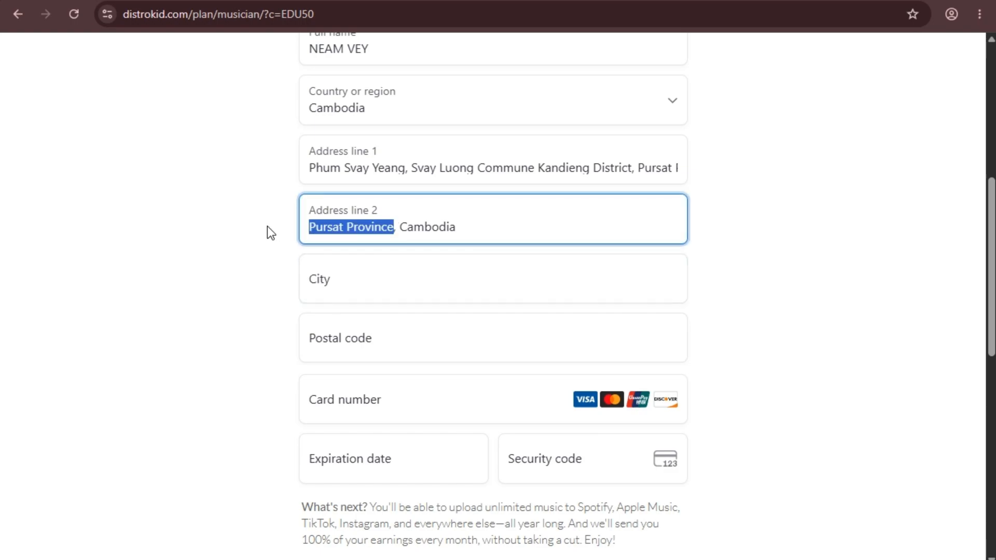
click(352, 338)
click(349, 281)
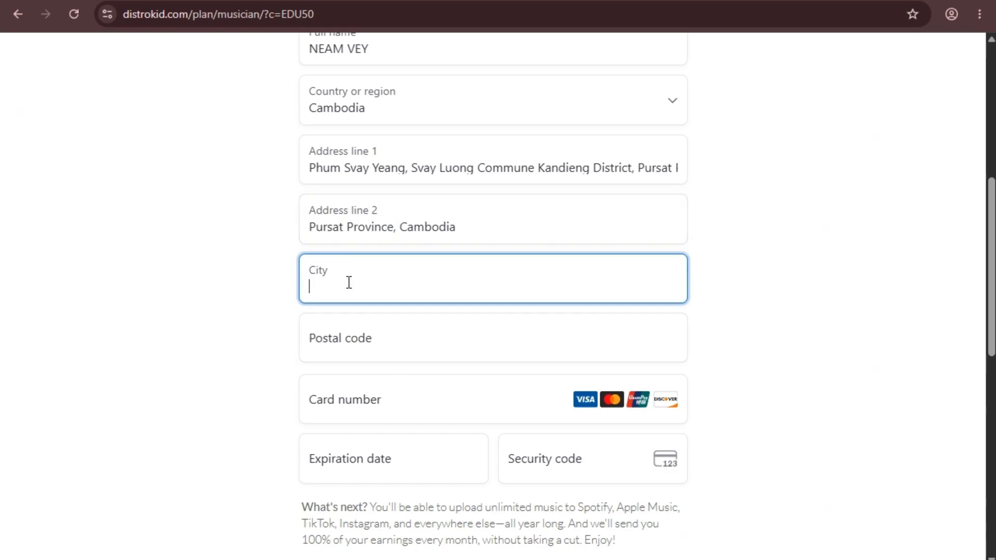
key(ctrl+v)
click(322, 344)
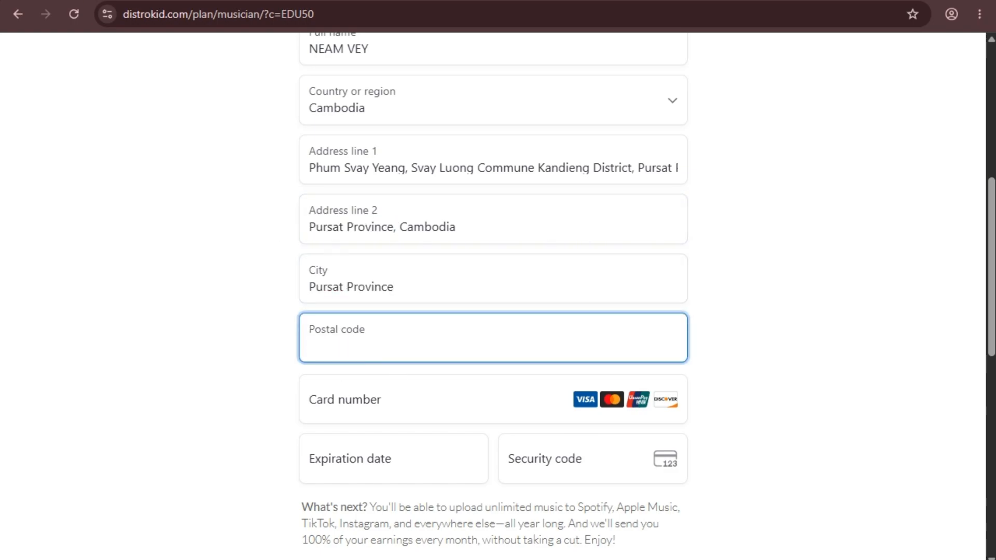
Paste the postal code copied from the address notes into the payment form's Postal code field.
key(alt+Tab)
drag(117, 266, 1, 261)
key(ctrl+c)
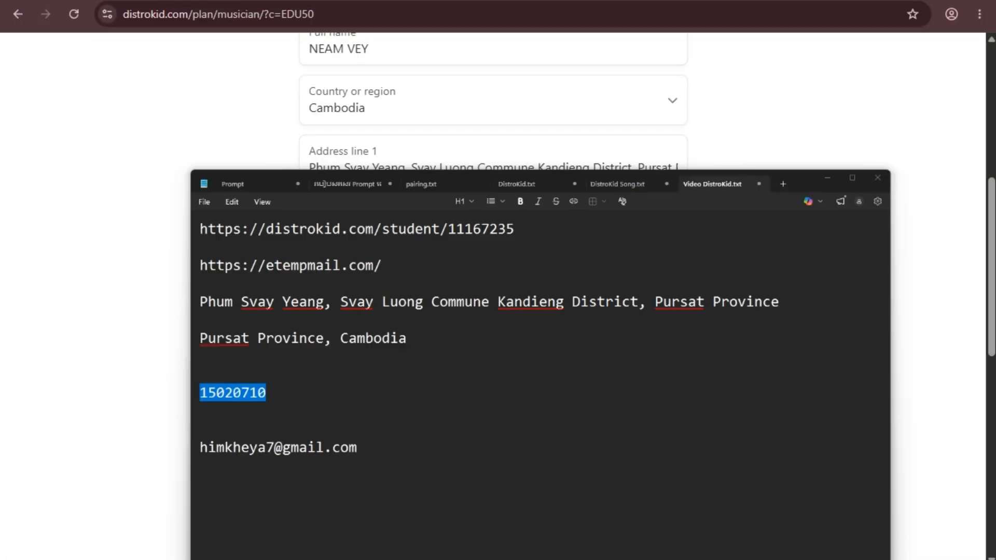
key(alt+Tab)
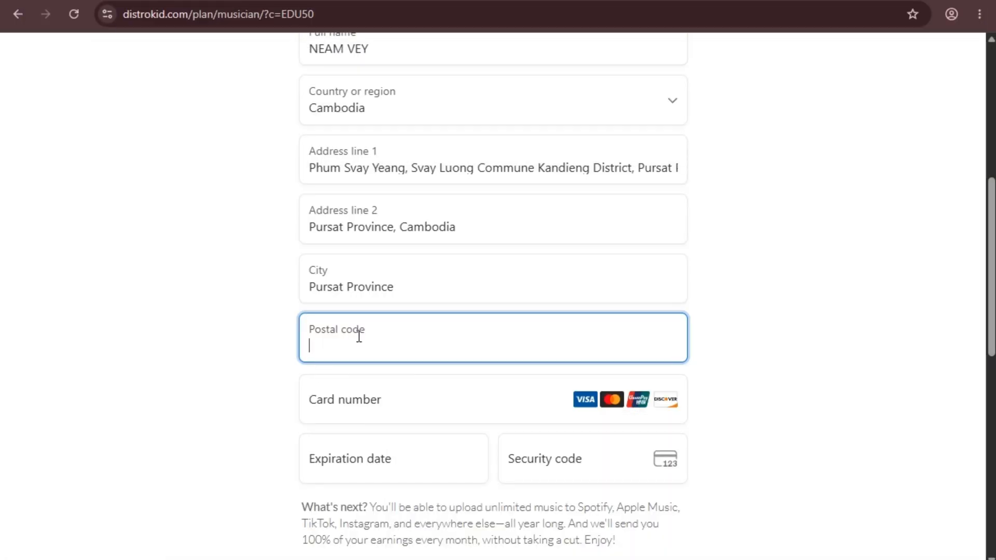
key(ctrl+v)
scroll(364, 278, down, 3)
Enter a placeholder card number minus its last digit, leaving the Card number flagged incomplete.
click(338, 251)
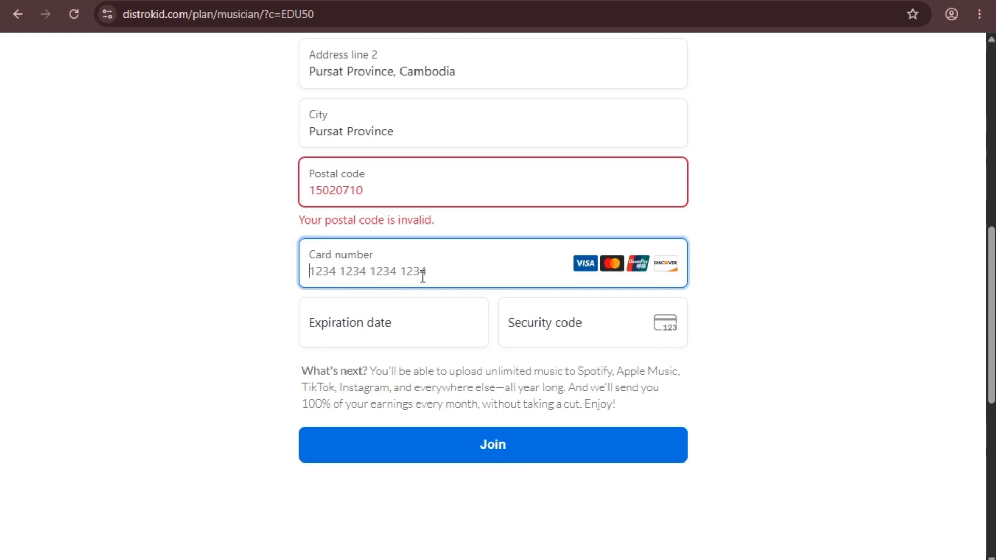
text(1111 1111 1111)
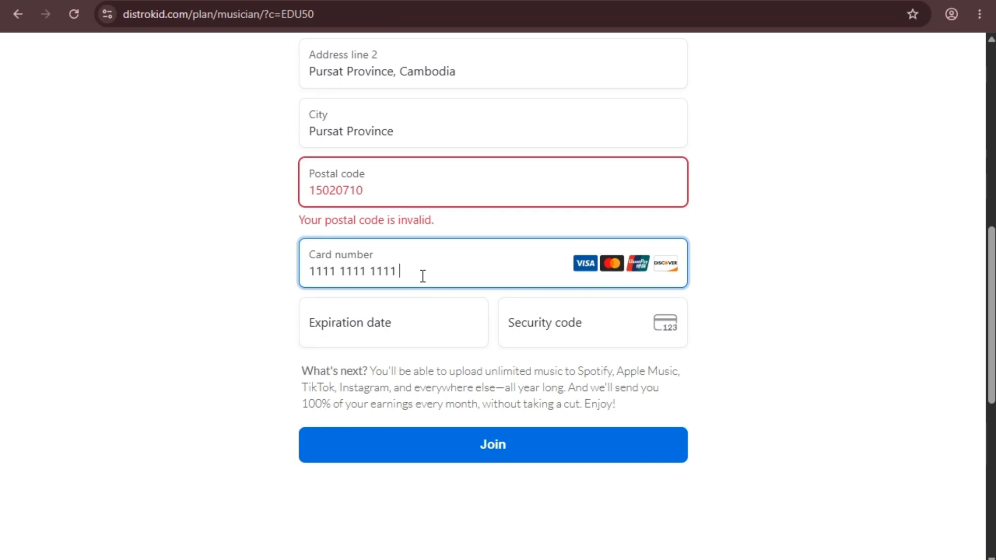
text( 1111)
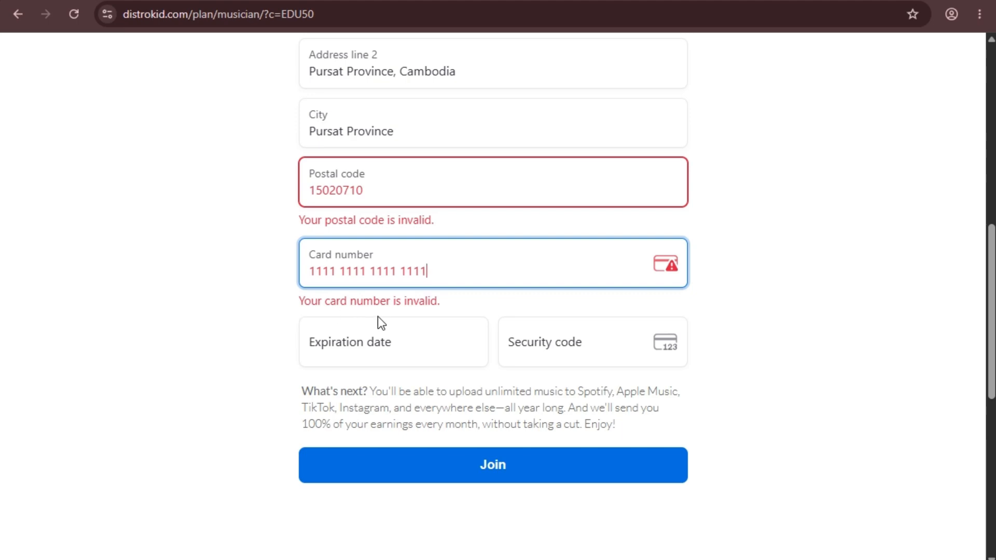
key(BackSpace)
key(BackSpace)
key(BackSpace)
click(225, 310)
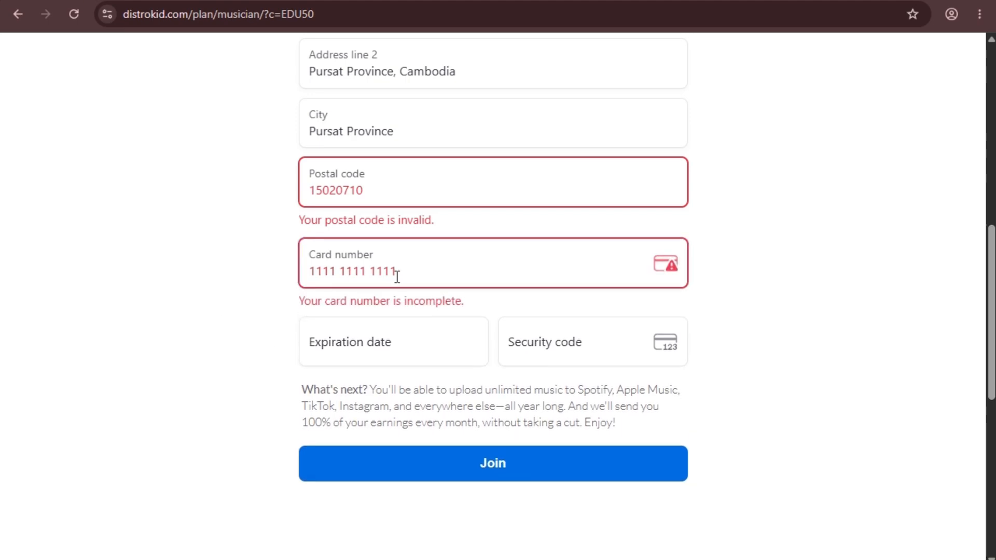
click(425, 269)
click(172, 269)
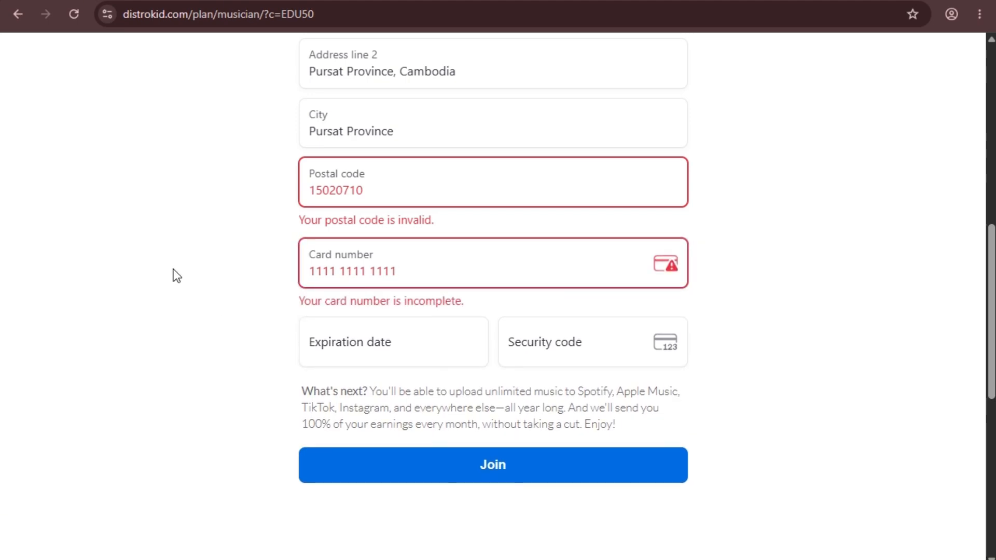
Replace the rejected postal code with a corrected code that the form accepts.
click(386, 192)
drag(394, 187, 324, 185)
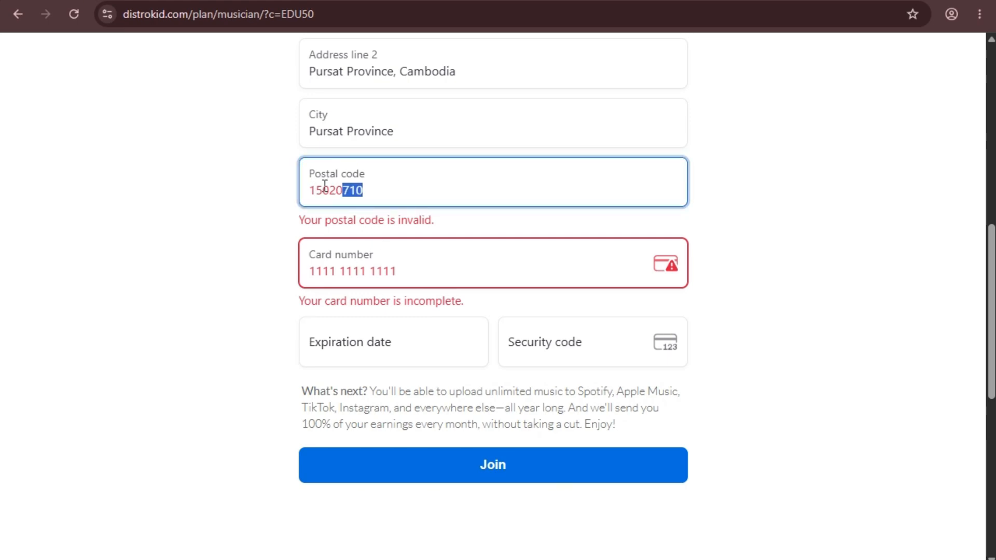
key(ctrl+a)
click(424, 187)
drag(390, 188, 240, 194)
click(365, 193)
click(391, 187)
key(ctrl+a)
text(12)
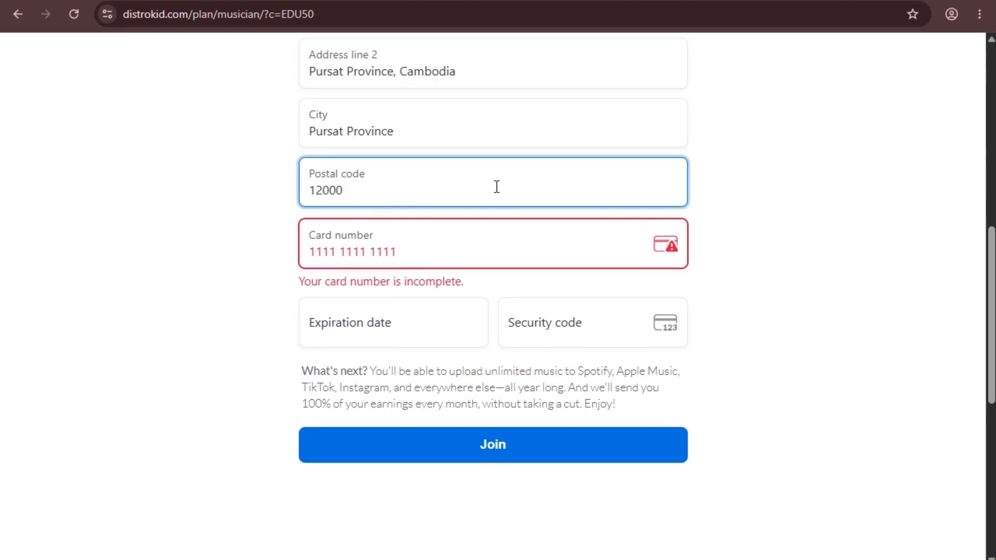
text(000)
click(208, 245)
click(433, 265)
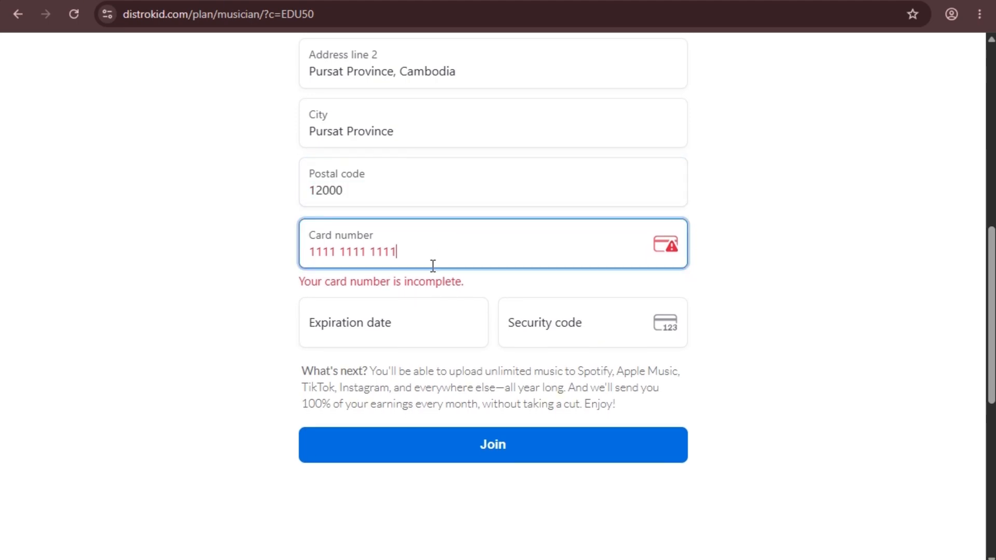
drag(433, 266, 238, 258)
click(463, 262)
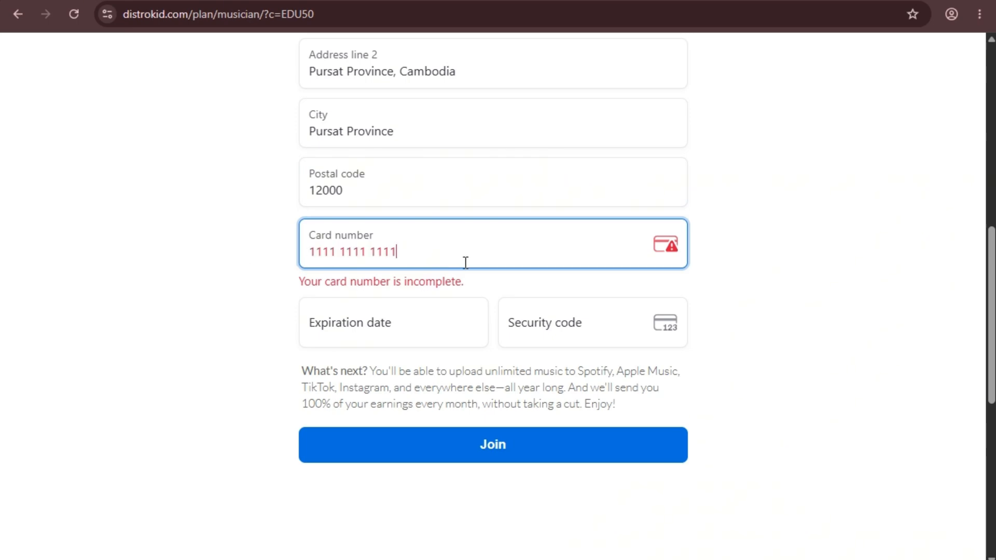
click(324, 327)
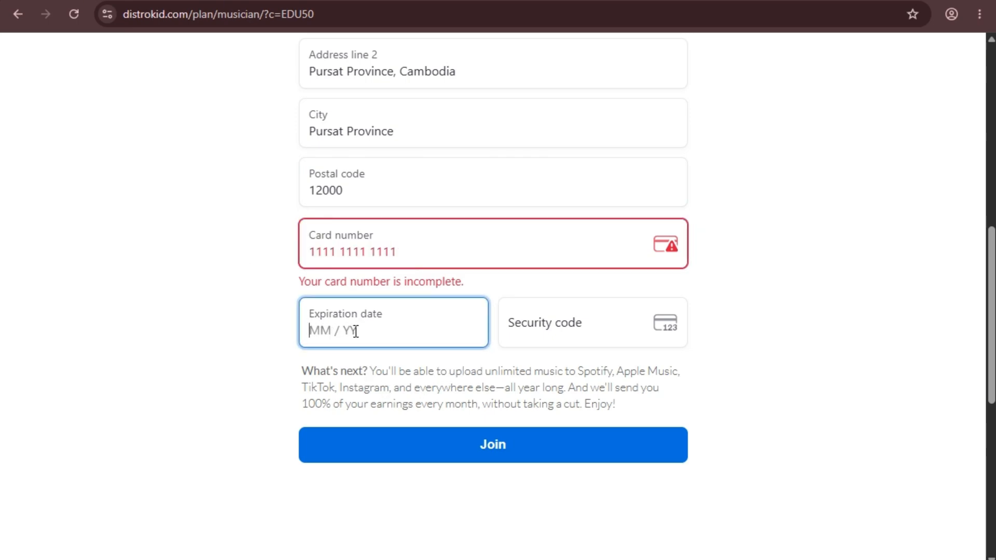
click(568, 324)
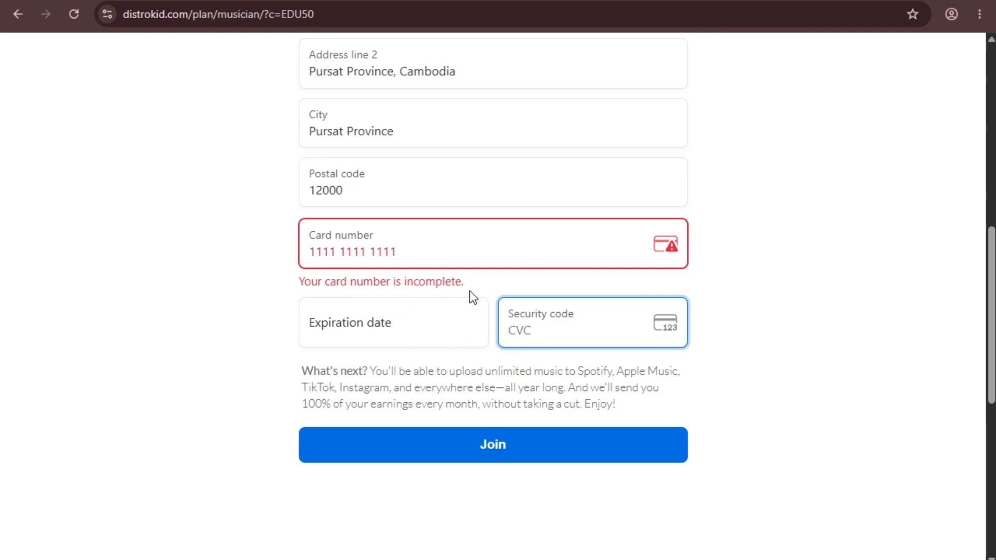
scroll(469, 290, down, 1)
scroll(405, 270, up, 4)
scroll(406, 270, up, 5)
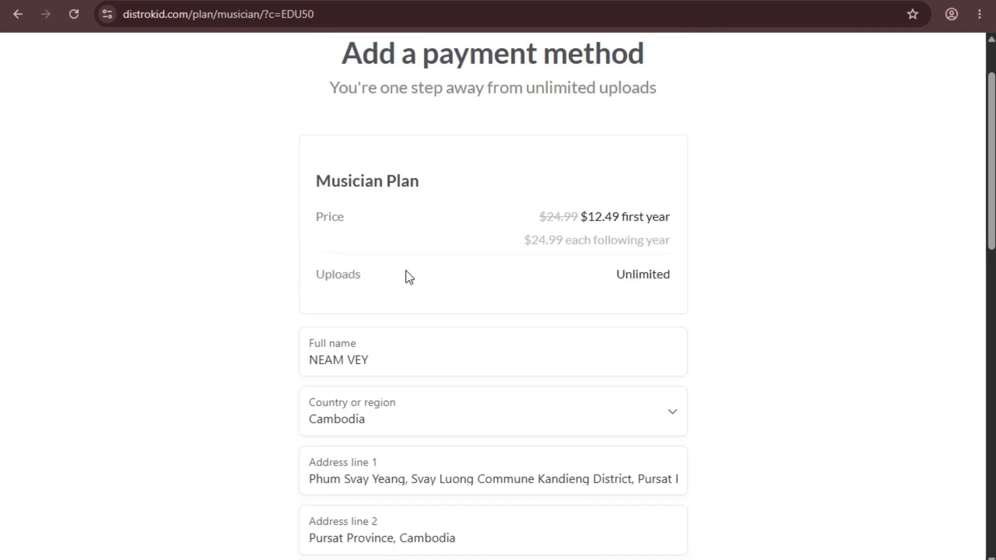
scroll(466, 297, down, 10)
scroll(420, 306, up, 2)
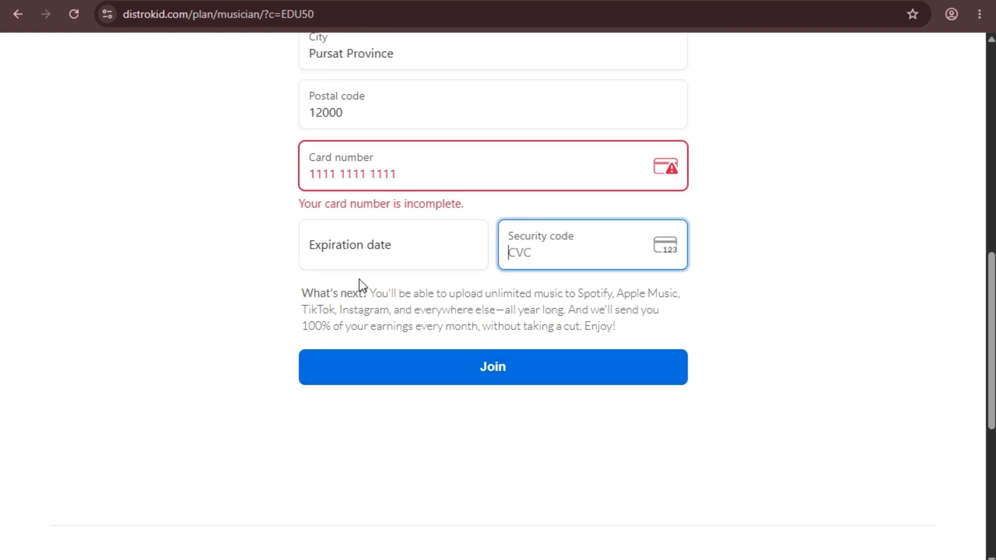
scroll(505, 278, up, 1)
scroll(489, 327, down, 1)
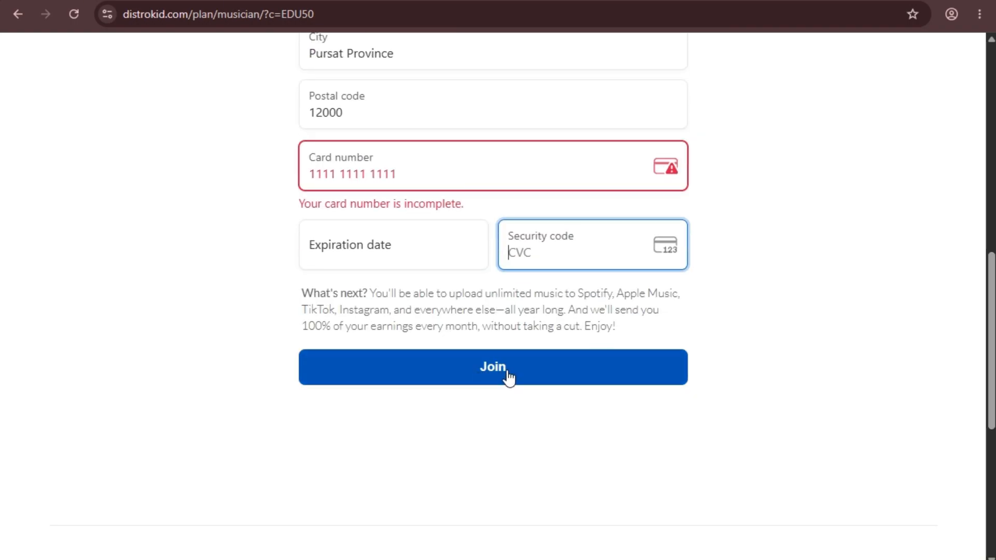
scroll(478, 281, up, 2)
scroll(478, 281, up, 10)
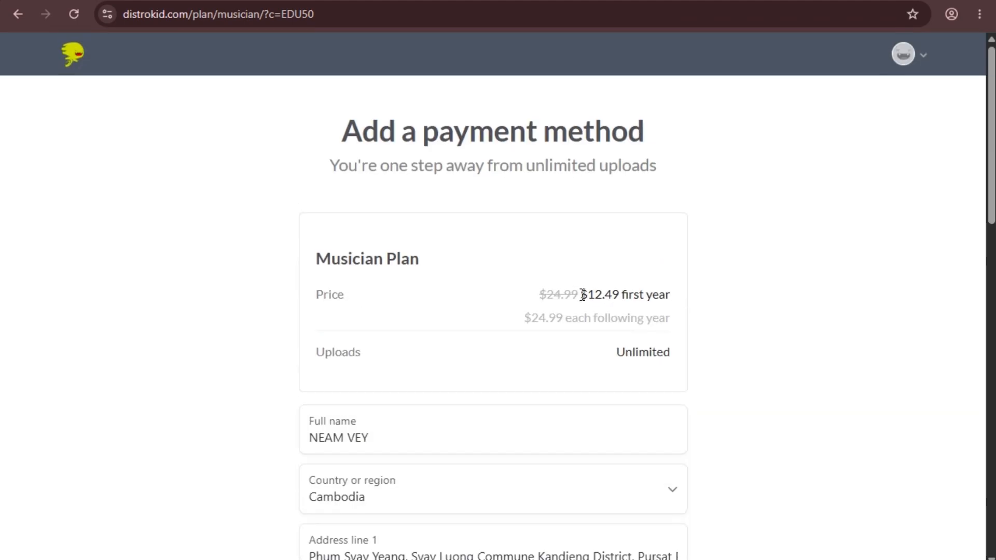
drag(582, 294, 677, 299)
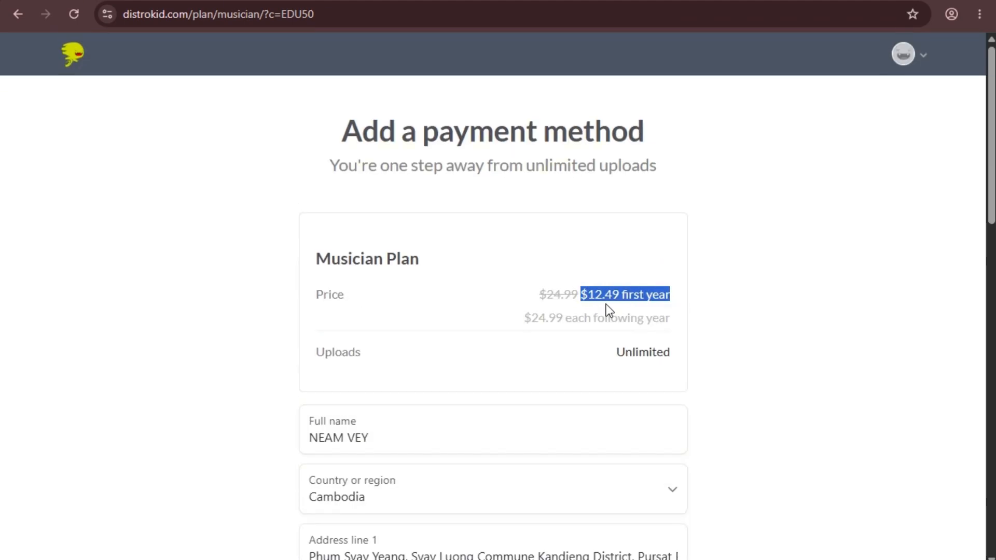
click(631, 278)
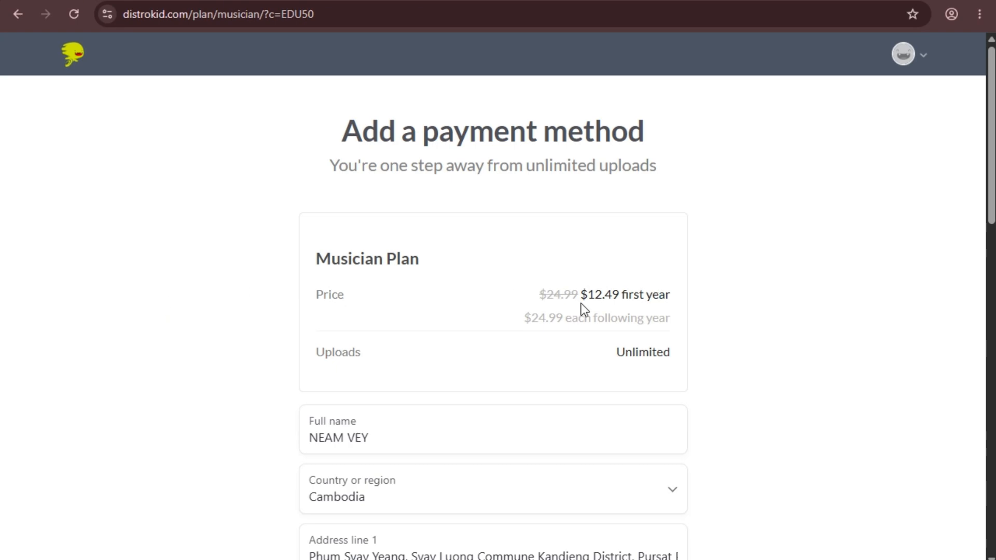
drag(589, 300, 626, 297)
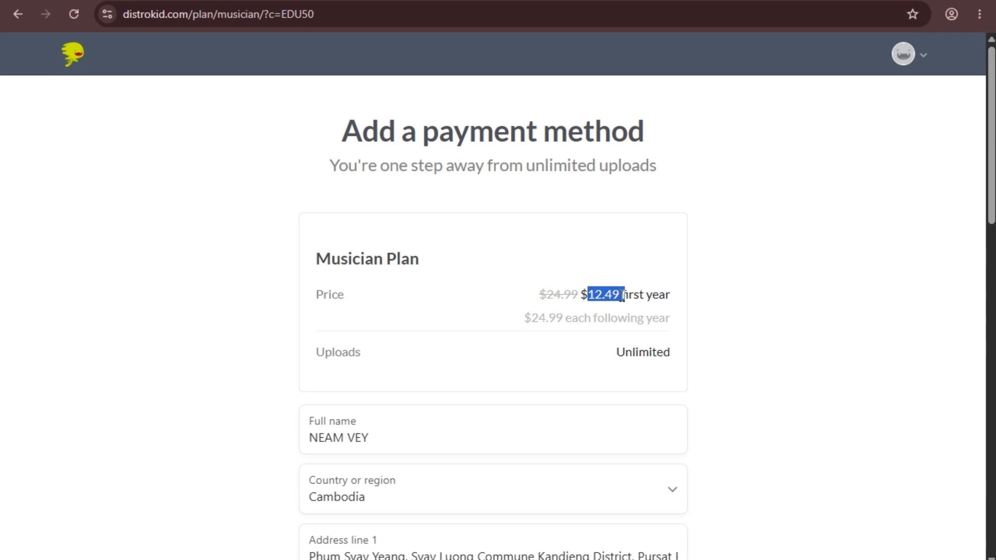
click(623, 288)
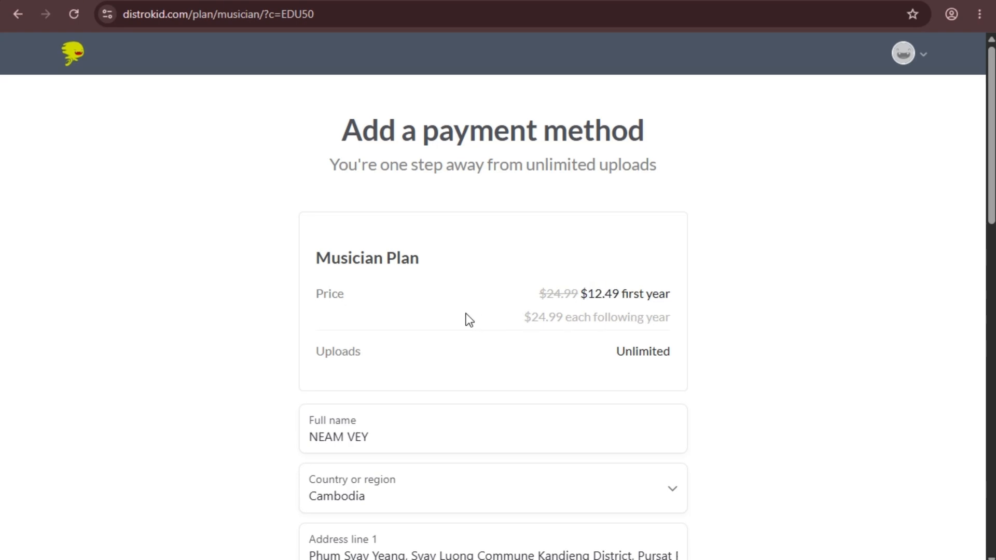
scroll(465, 316, down, 12)
scroll(459, 316, up, 4)
scroll(460, 325, up, 9)
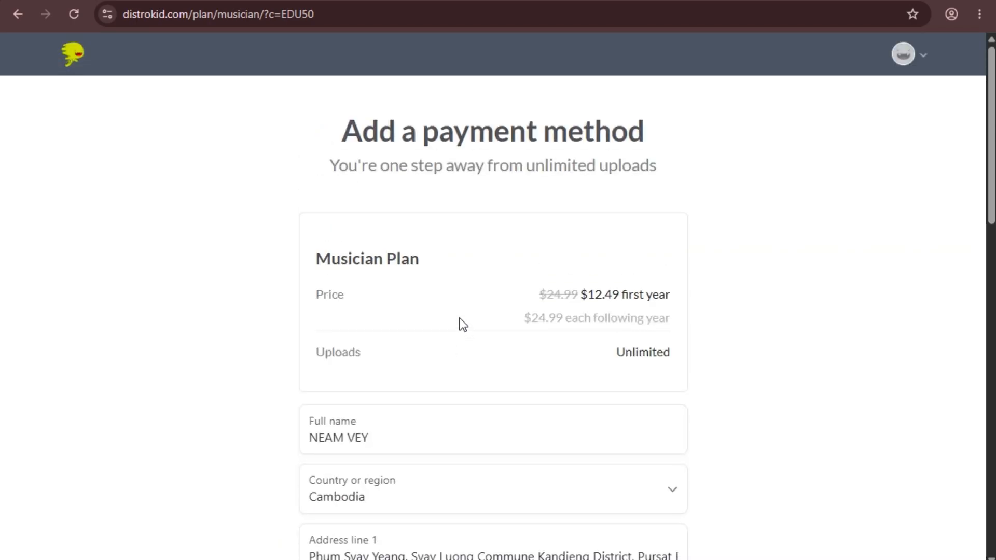
scroll(467, 330, down, 9)
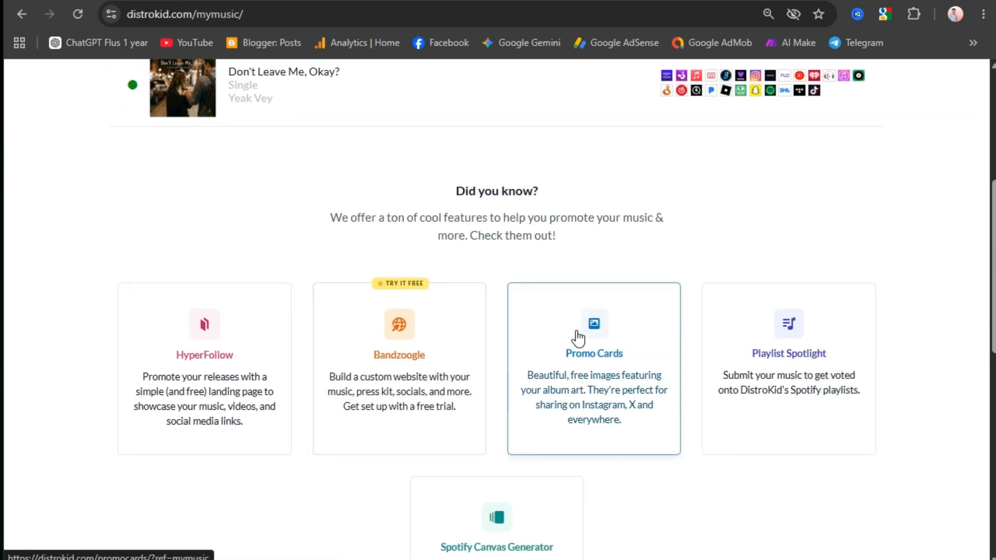
Scroll through My music's three releases—Echoes of the Heart, Love & Memories, Don't Leave Me, Okay?—and Did you know? cards.
scroll(573, 337, up, 5)
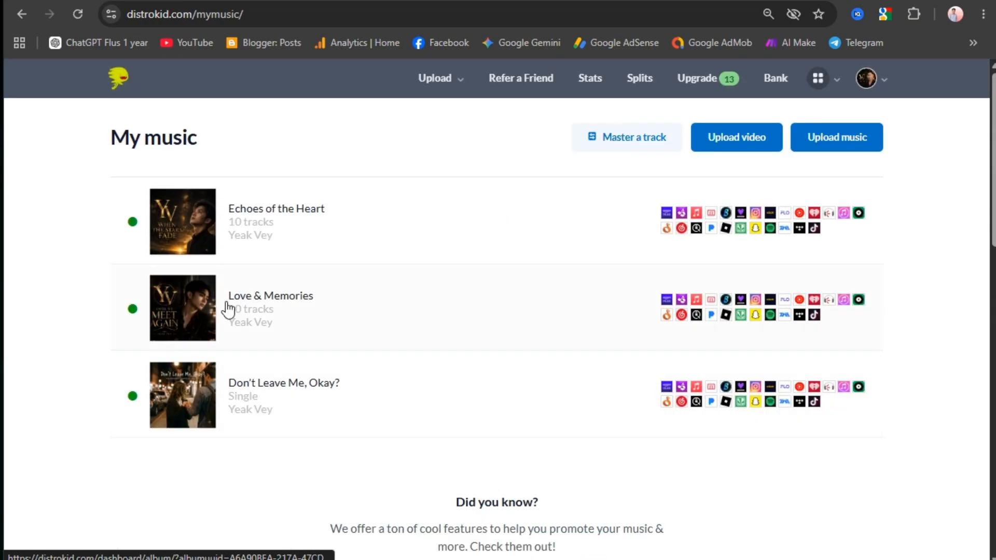
scroll(275, 351, down, 5)
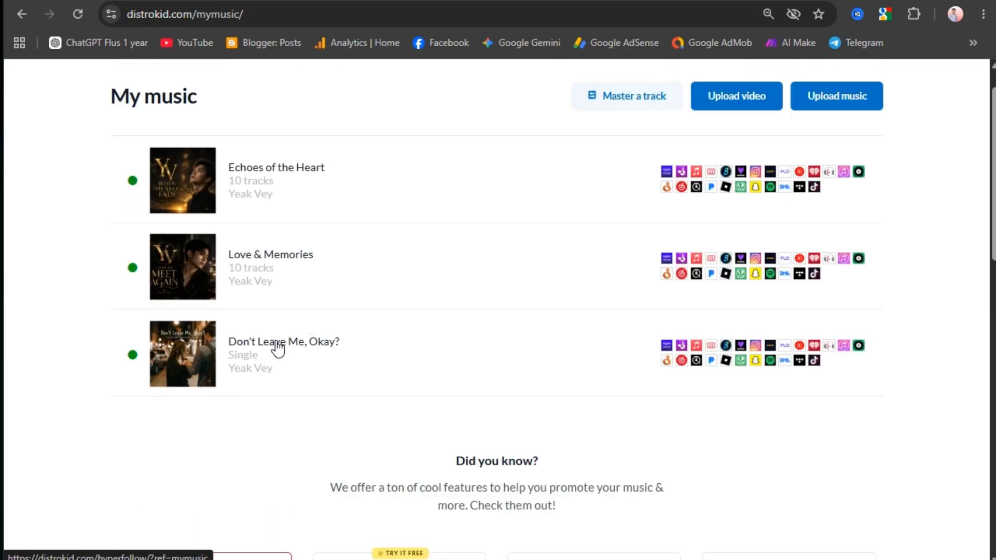
scroll(275, 340, down, 2)
scroll(262, 240, up, 8)
scroll(247, 278, down, 10)
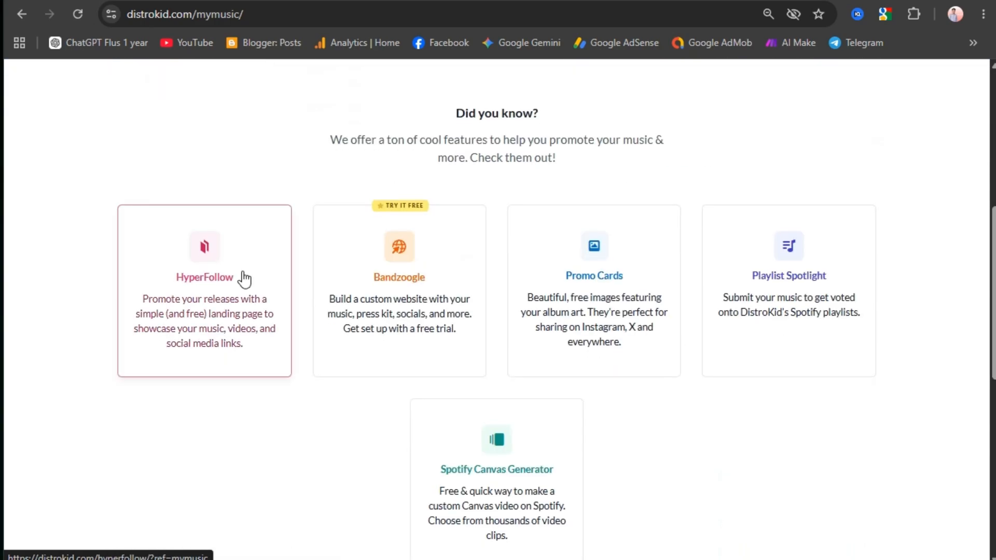
scroll(247, 278, up, 7)
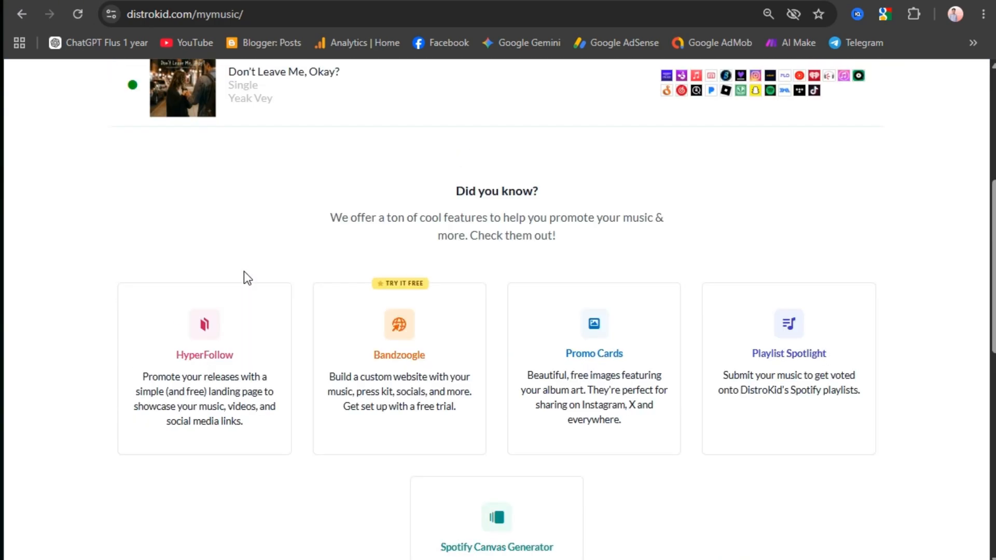
scroll(247, 278, down, 2)
scroll(247, 277, up, 8)
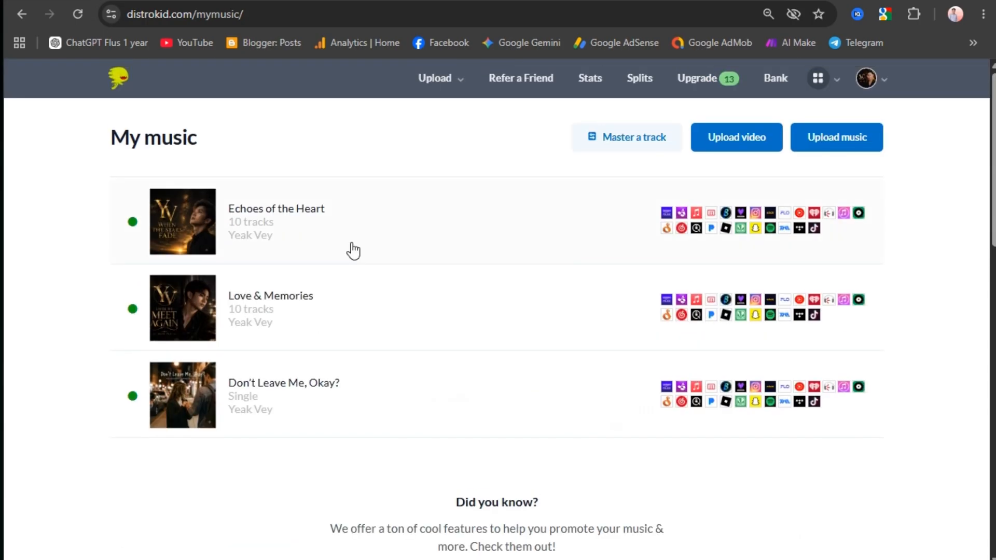
scroll(349, 249, down, 6)
scroll(678, 249, down, 1)
scroll(684, 244, up, 7)
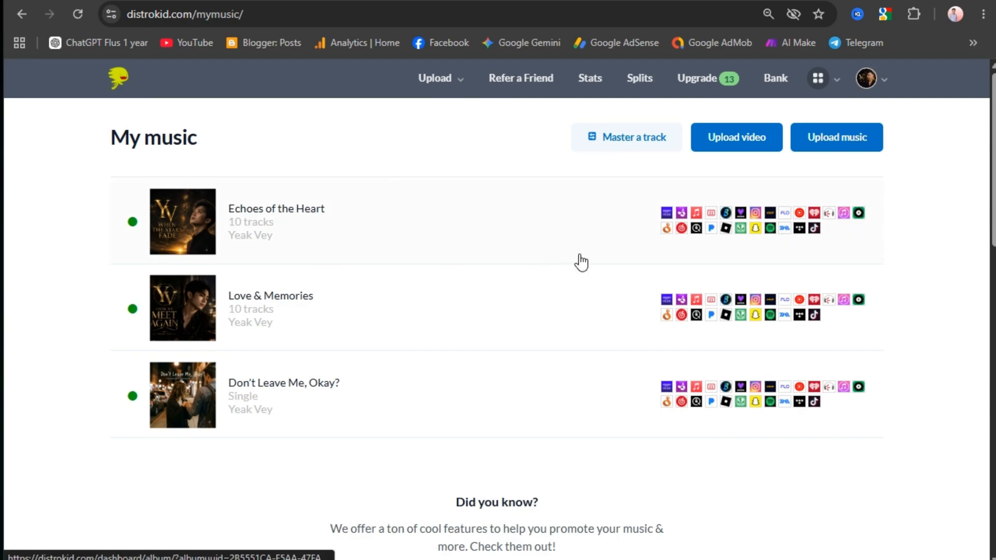
scroll(580, 262, down, 3)
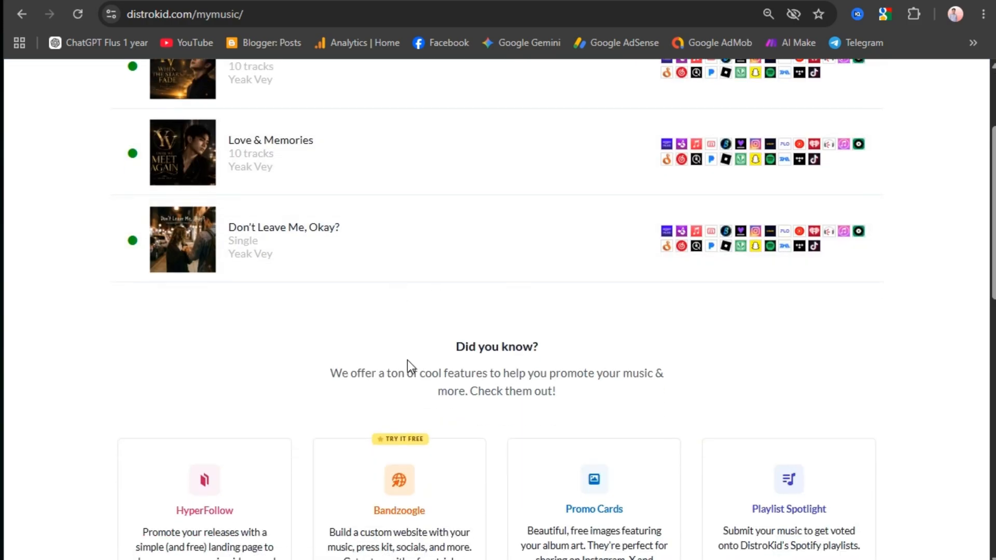